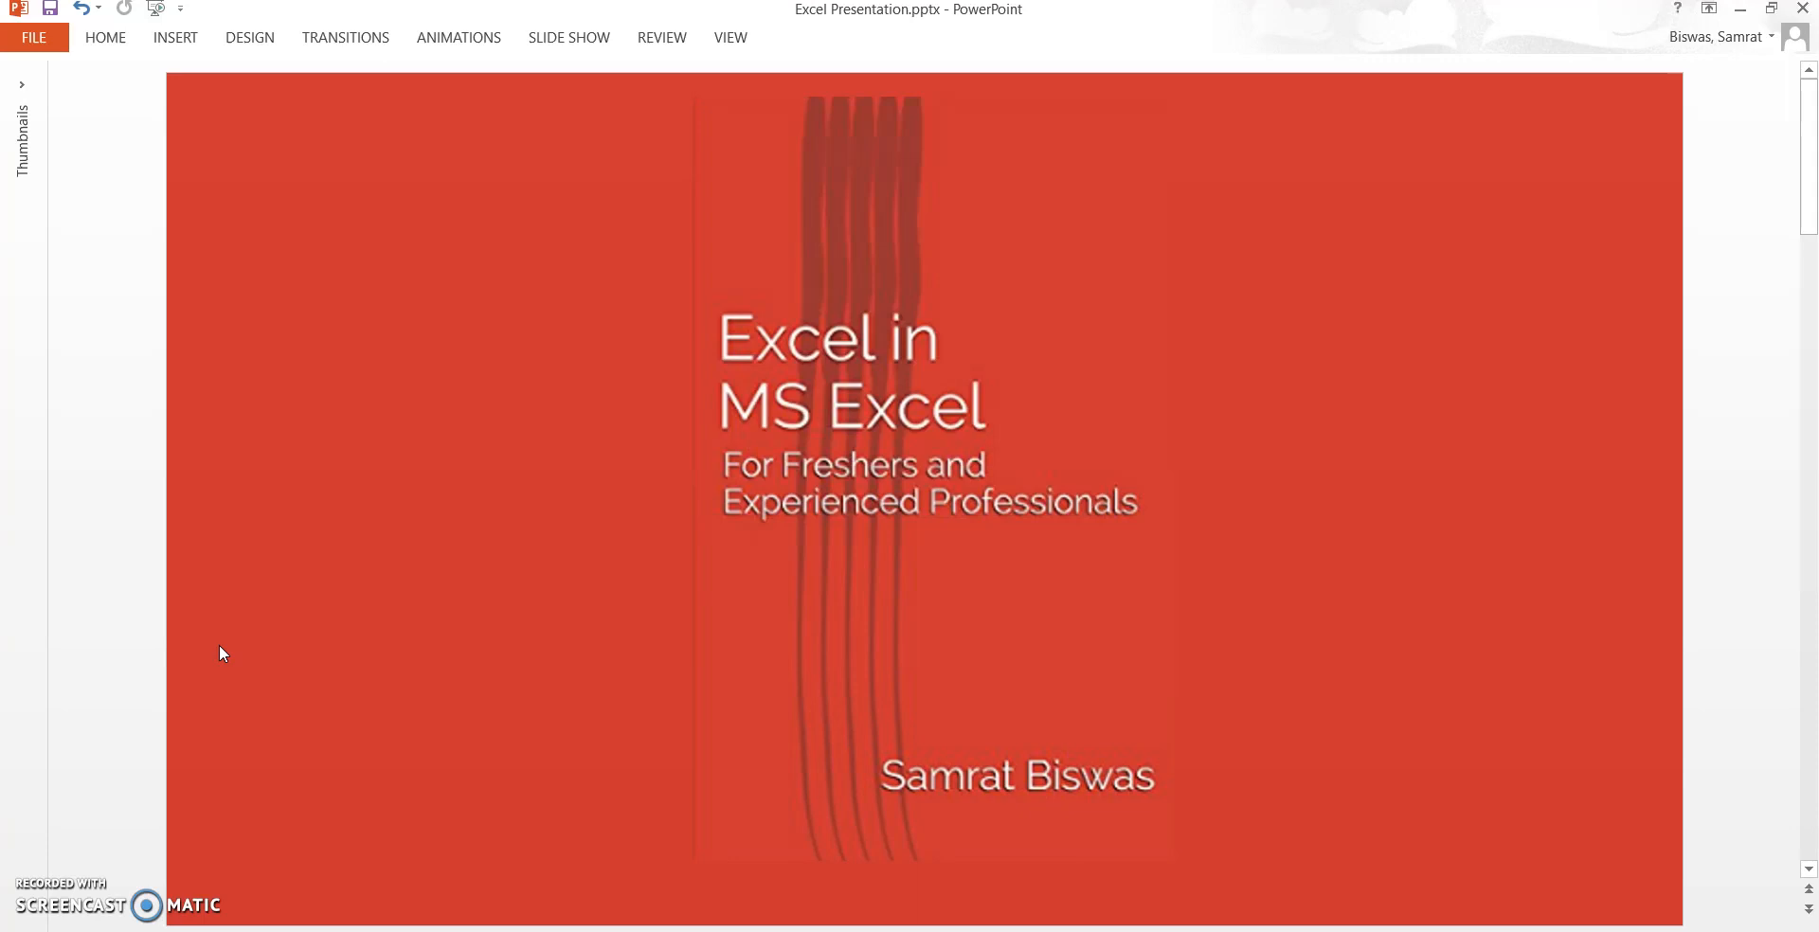
Advance the presentation to the Data Validation options slide and switch to the Data Validation.xlsx workbook in Excel.
{"action": "scroll", "coordinate": [223, 654], "scroll_direction": "down", "scroll_amount": 1}
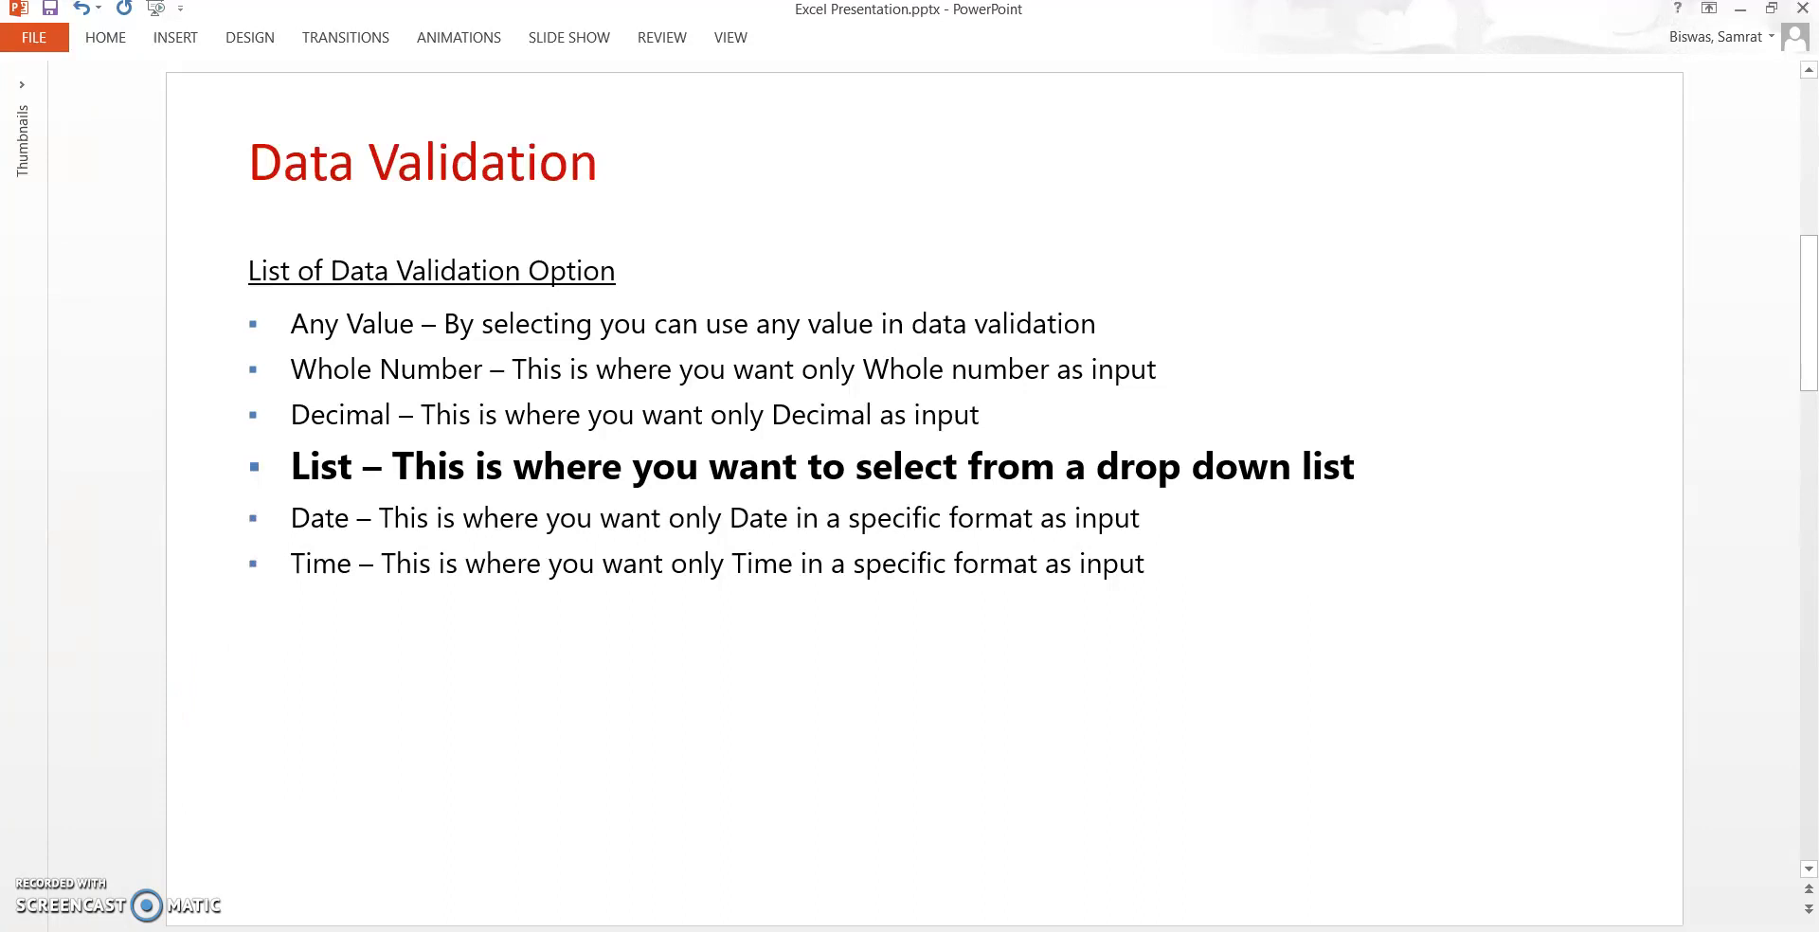
{"action": "key", "text": "alt+Tab"}
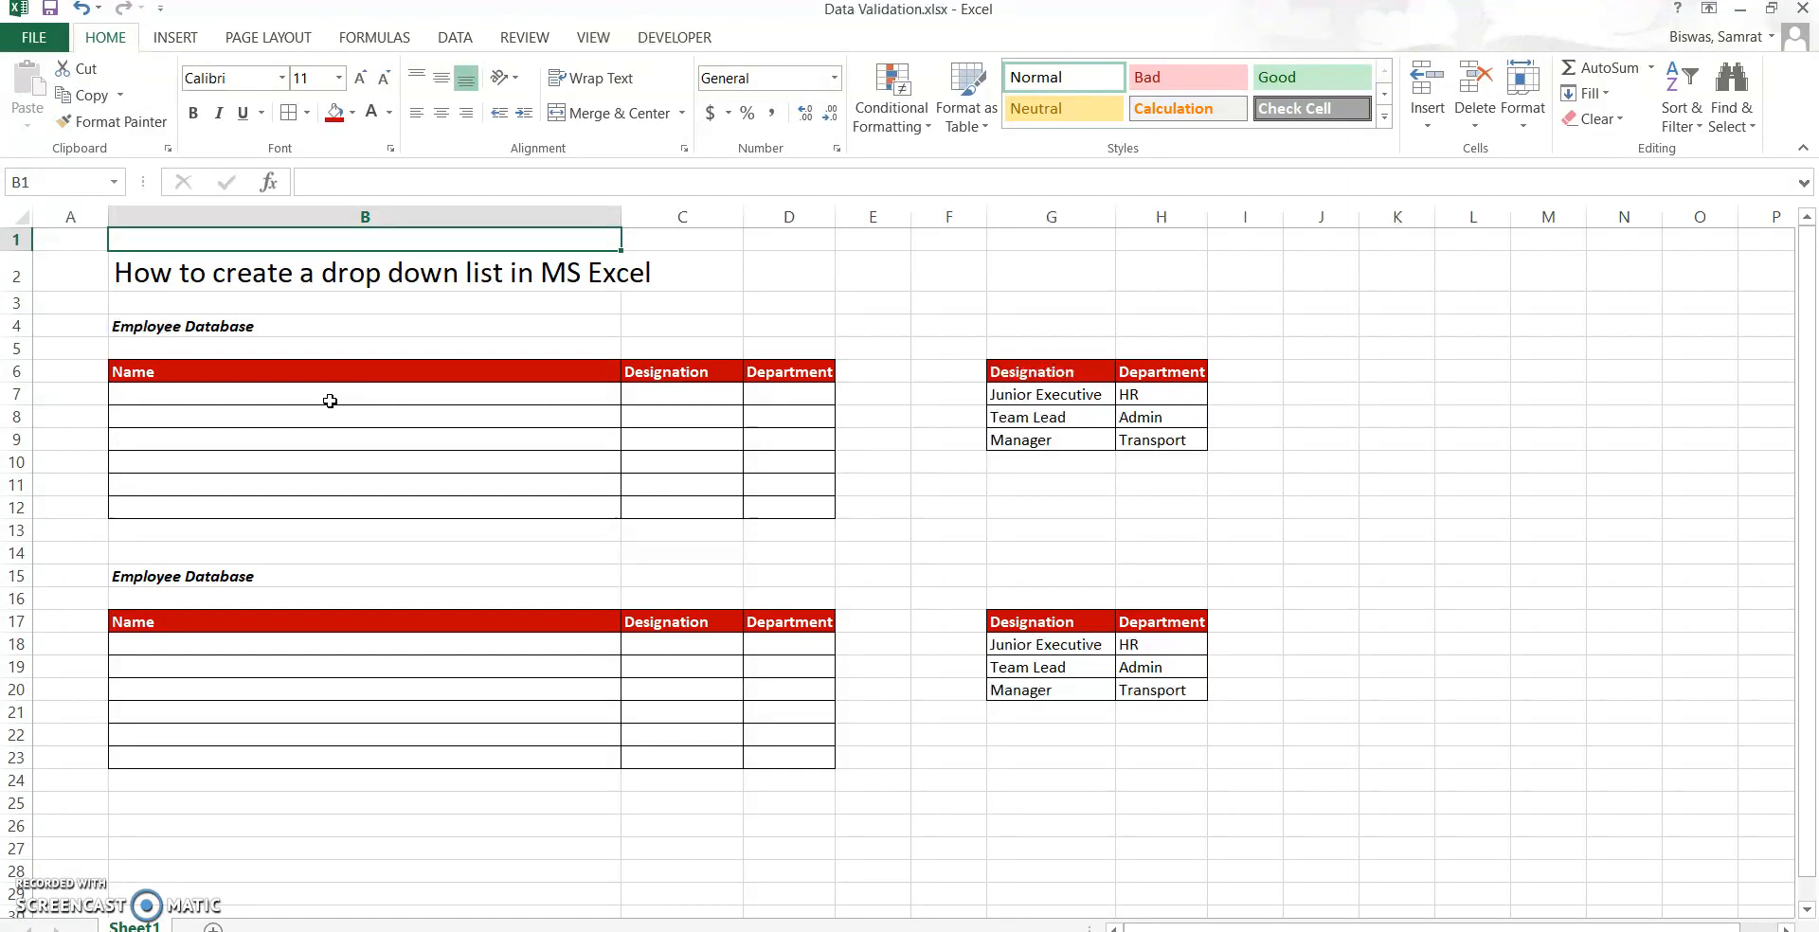
{"action": "left_click_drag", "start_coordinate": [236, 325], "coordinate": [1210, 519]}
{"action": "left_click", "coordinate": [516, 394]}
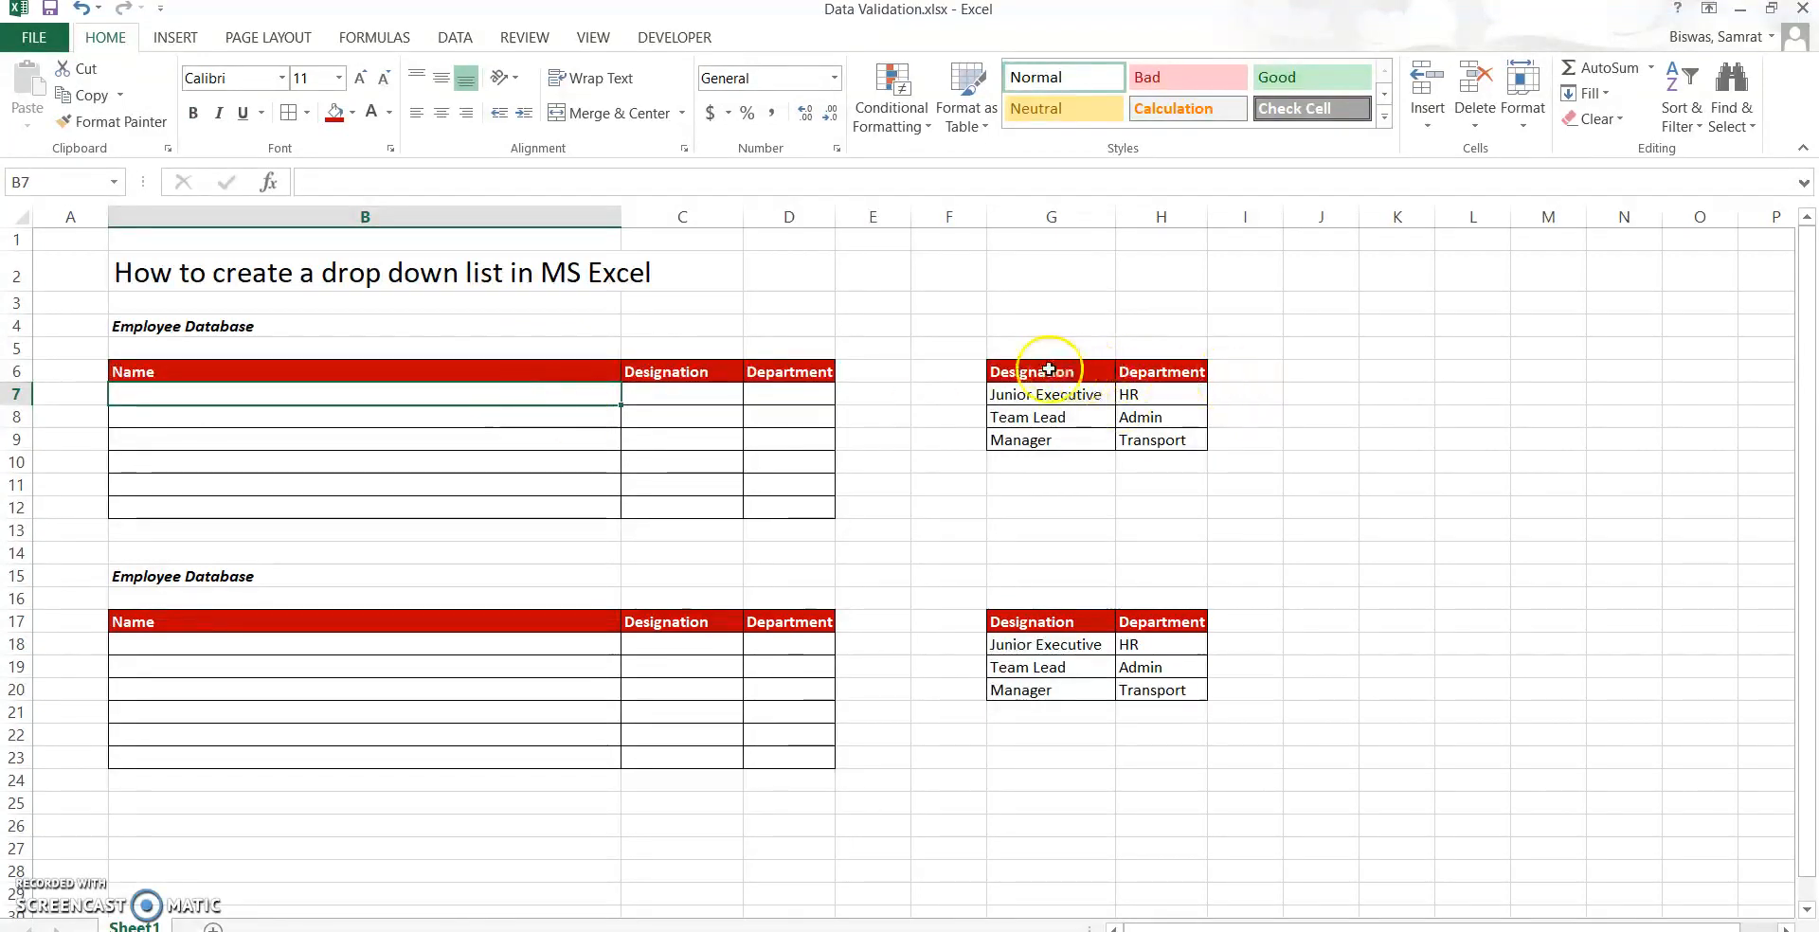
{"action": "left_click", "coordinate": [476, 370]}
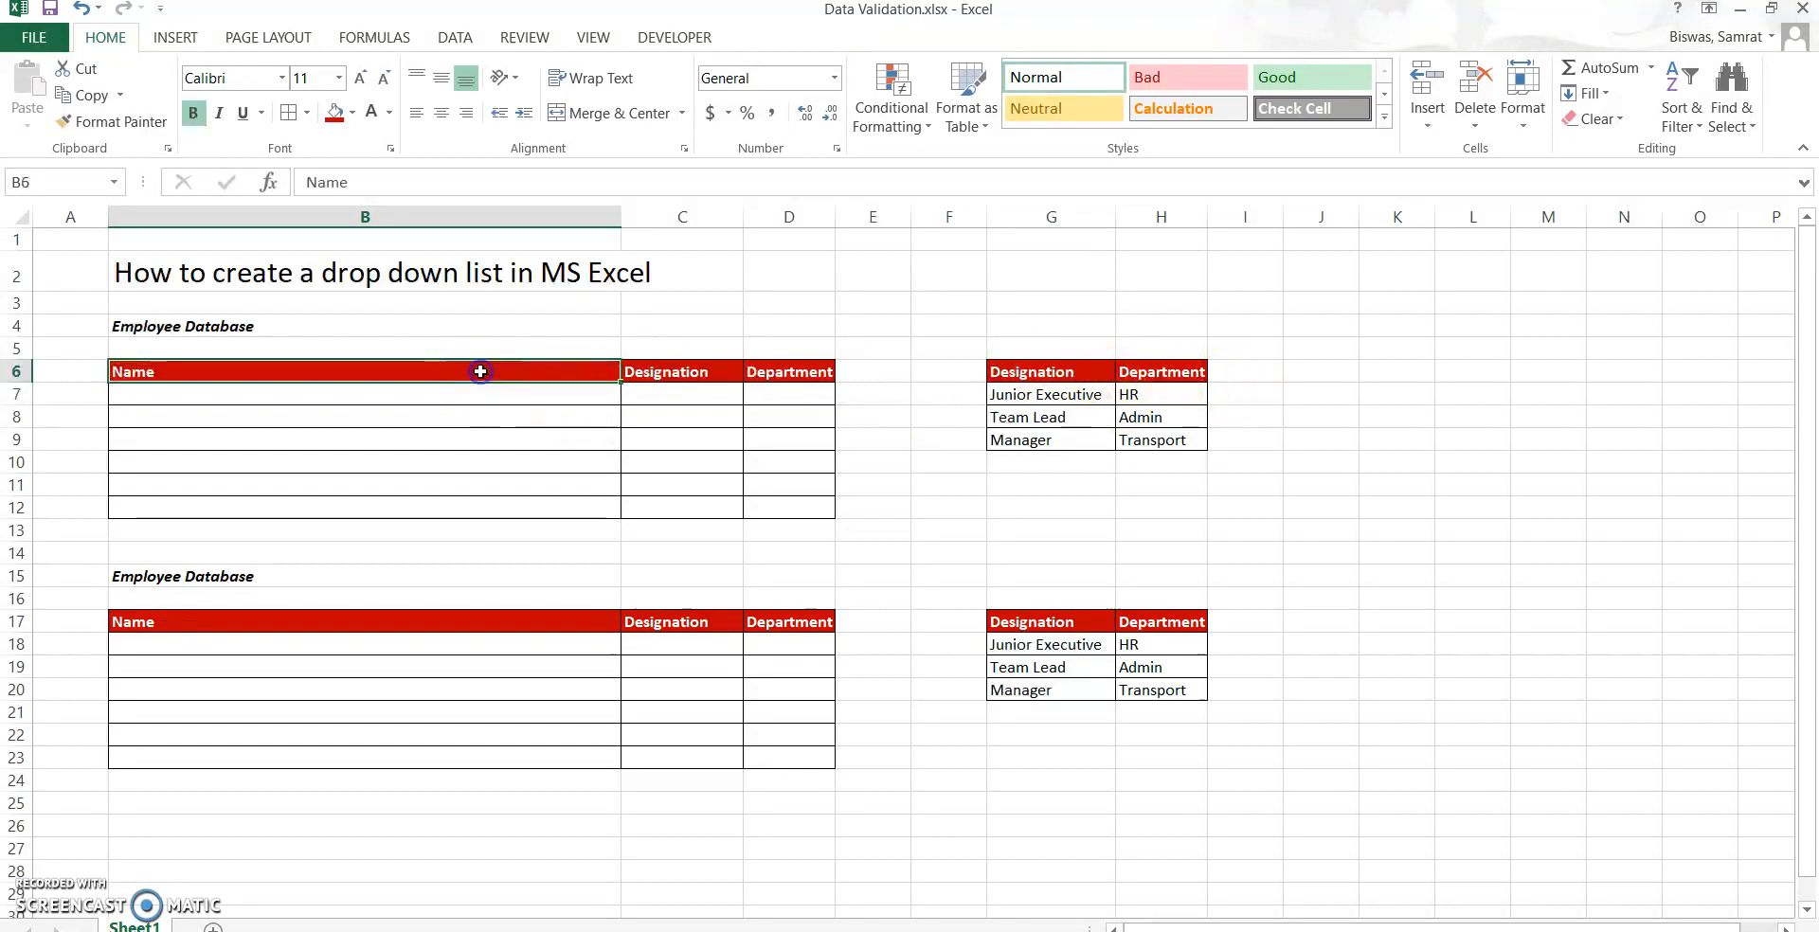
{"action": "left_click", "coordinate": [668, 371]}
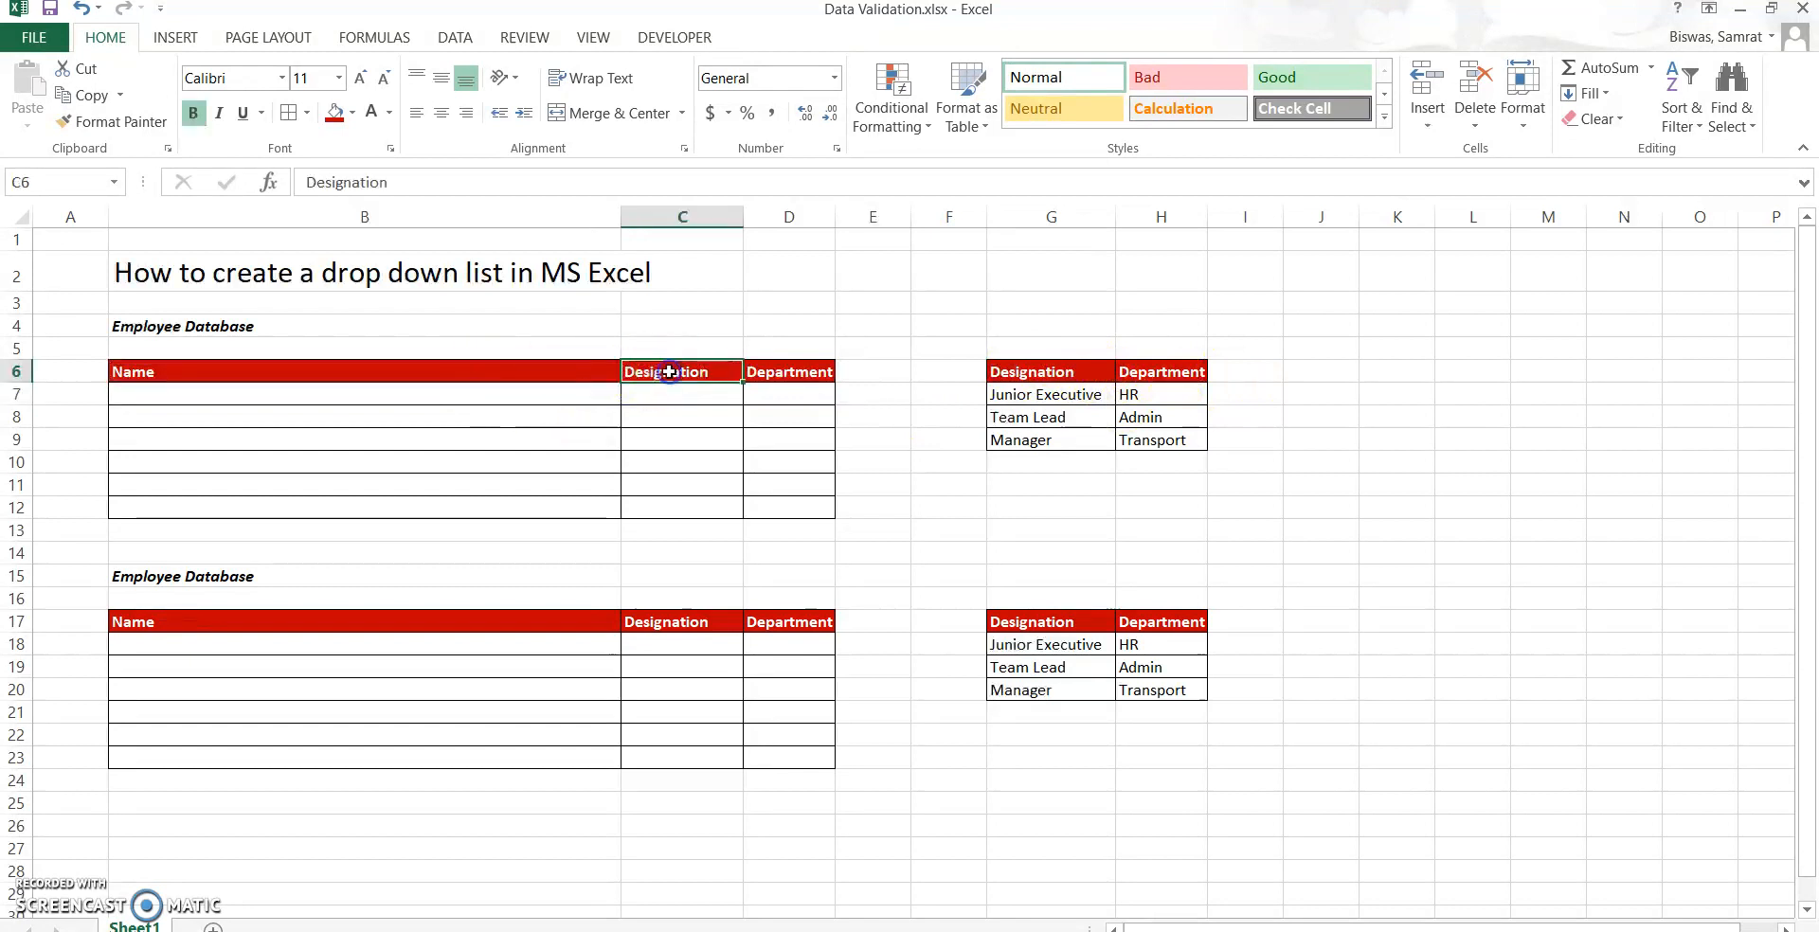
{"action": "left_click", "coordinate": [782, 374]}
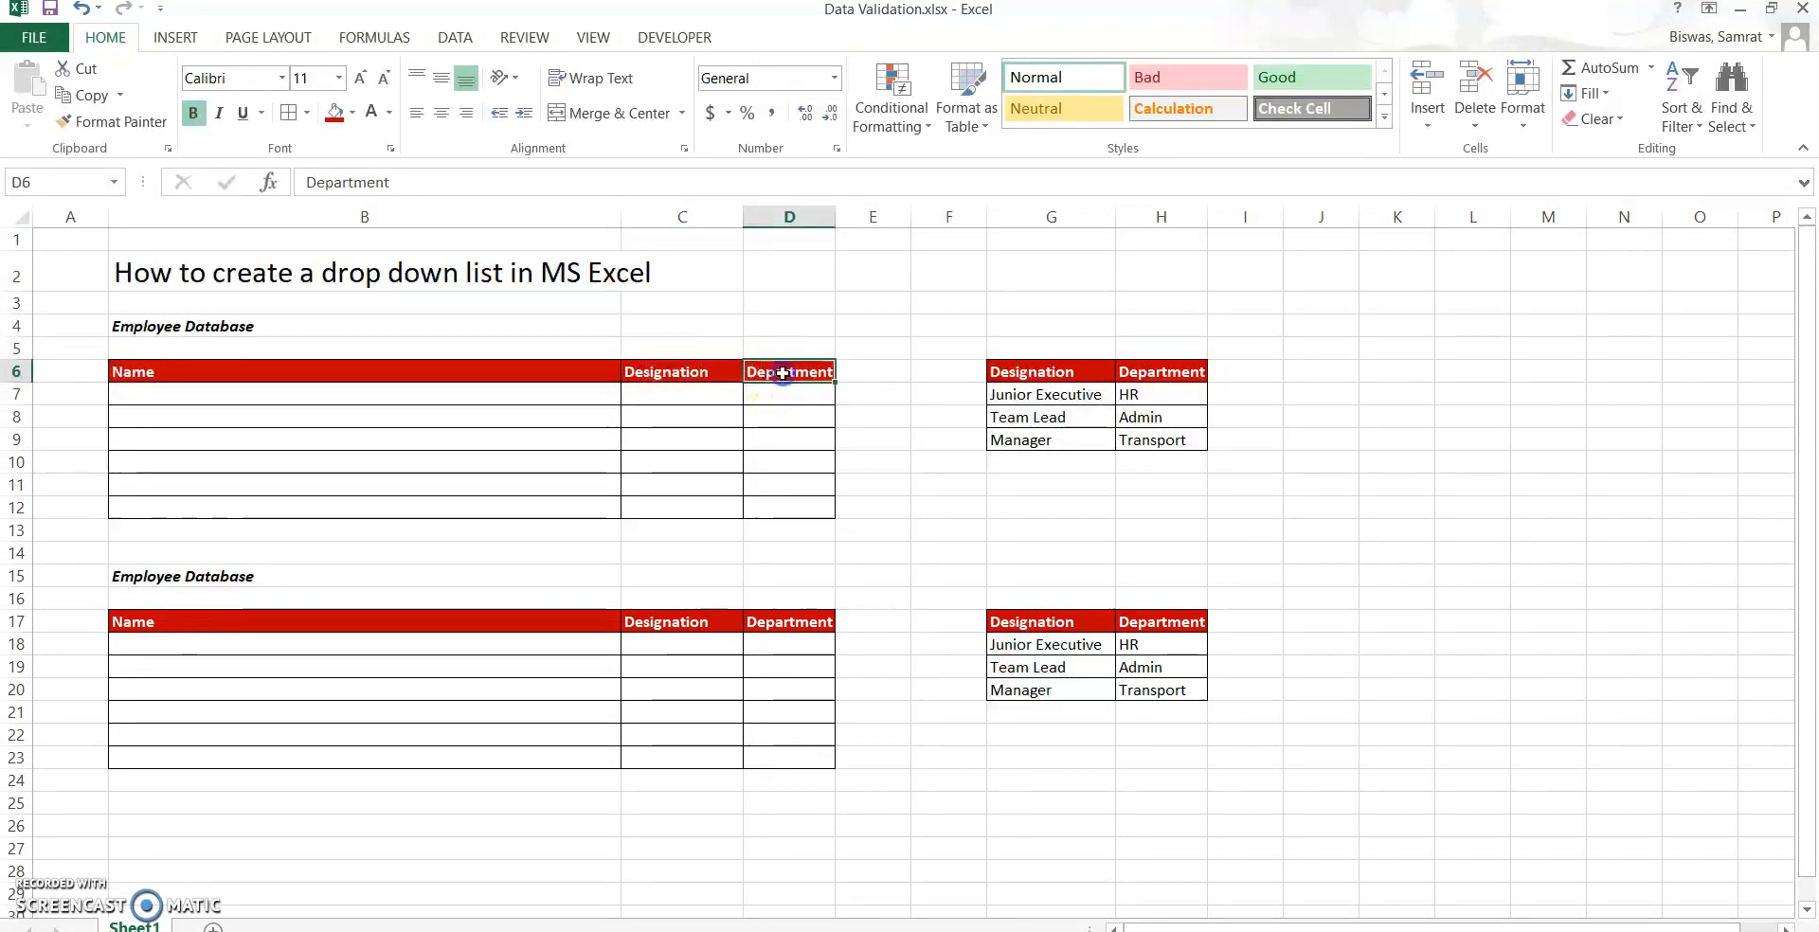
Fill the first row of the upper Employee Database with an employee's name, designation Jr Exe and department hr.
{"action": "left_click", "coordinate": [574, 399]}
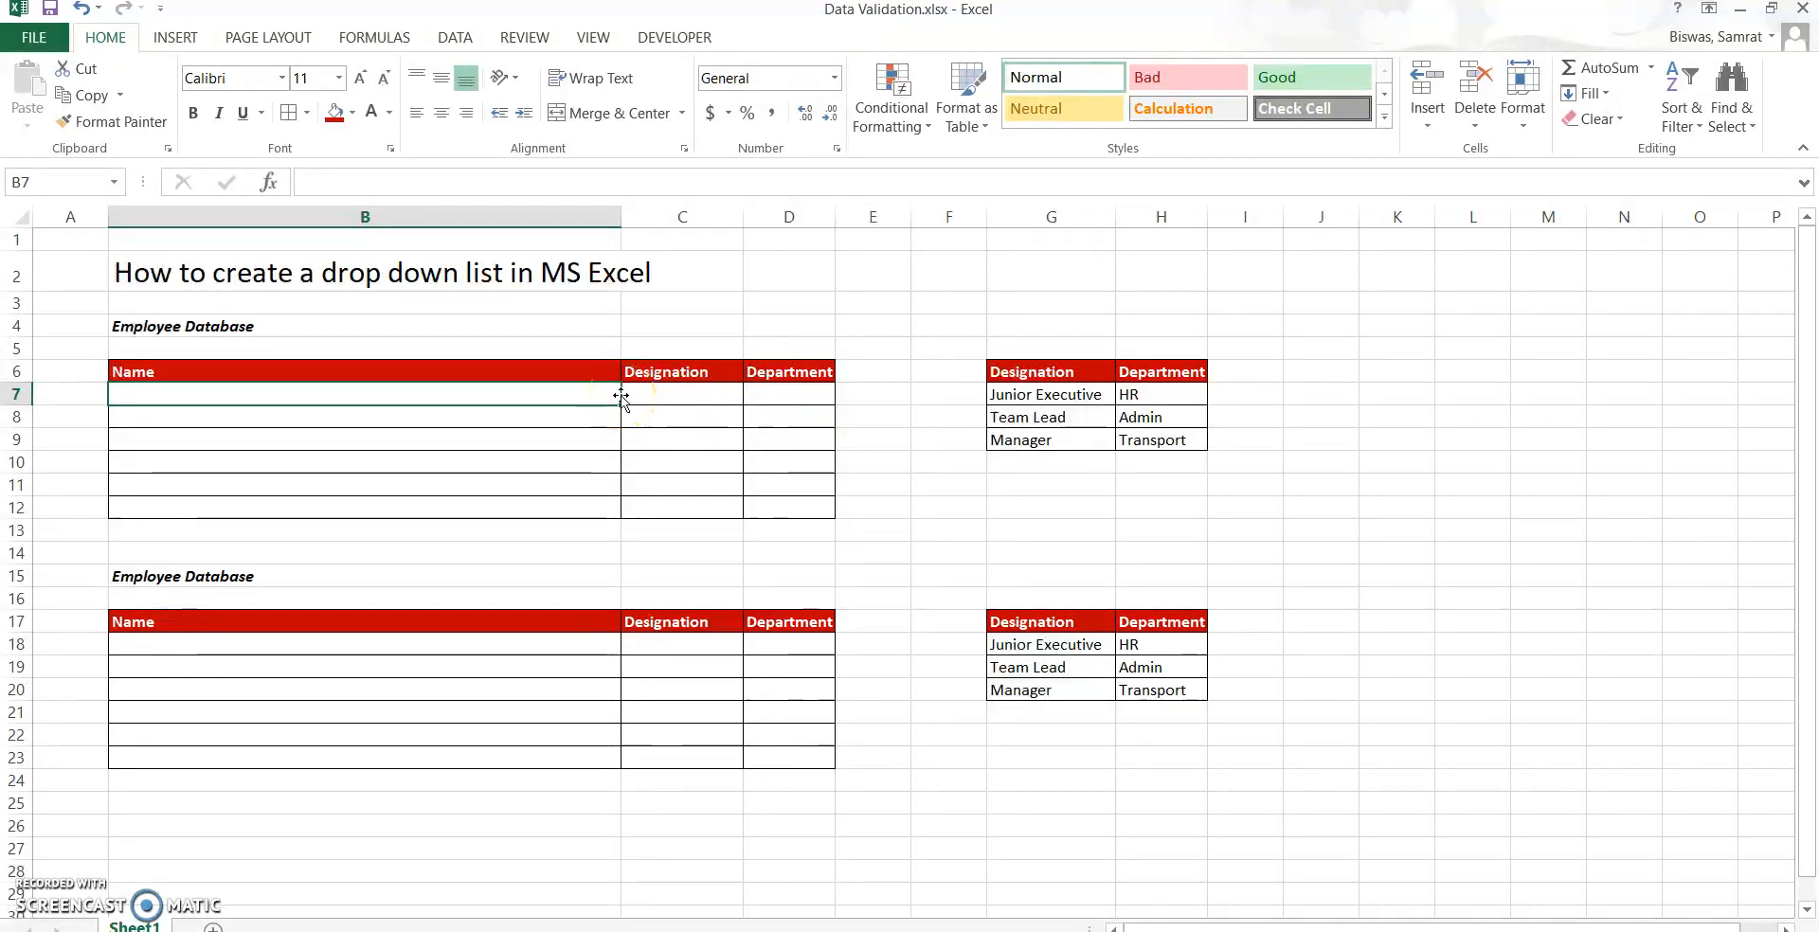
{"action": "type", "text": "Rajesh M"}
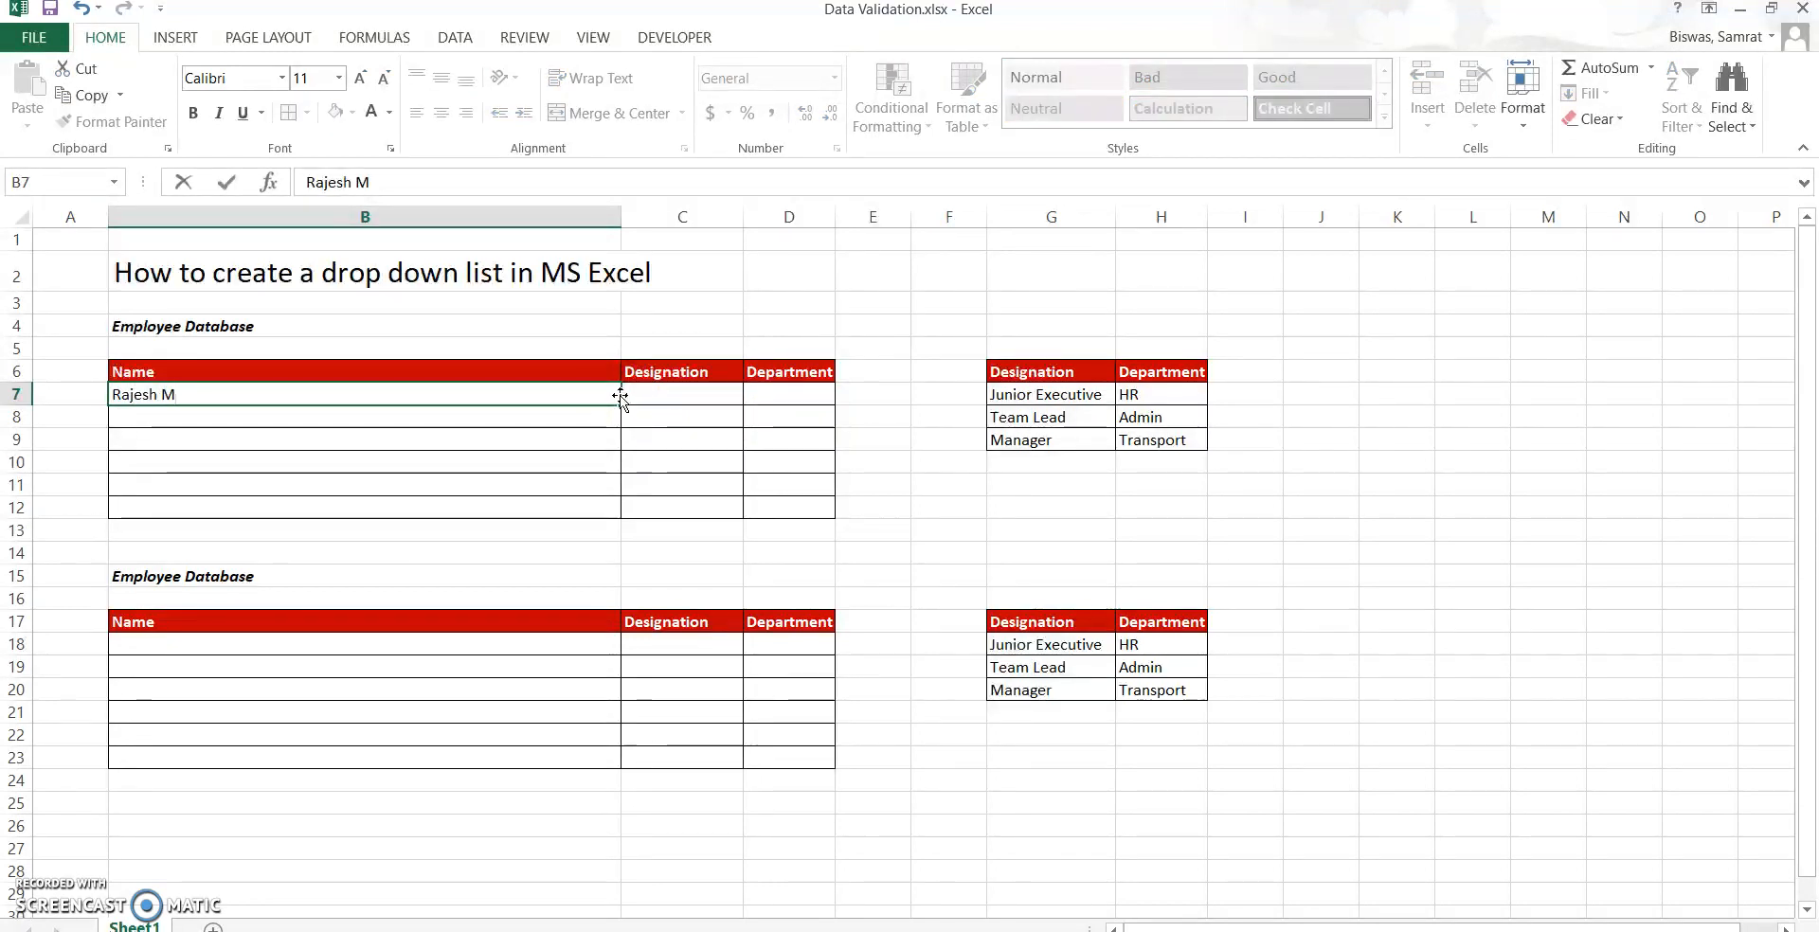
{"action": "left_click", "coordinate": [692, 396]}
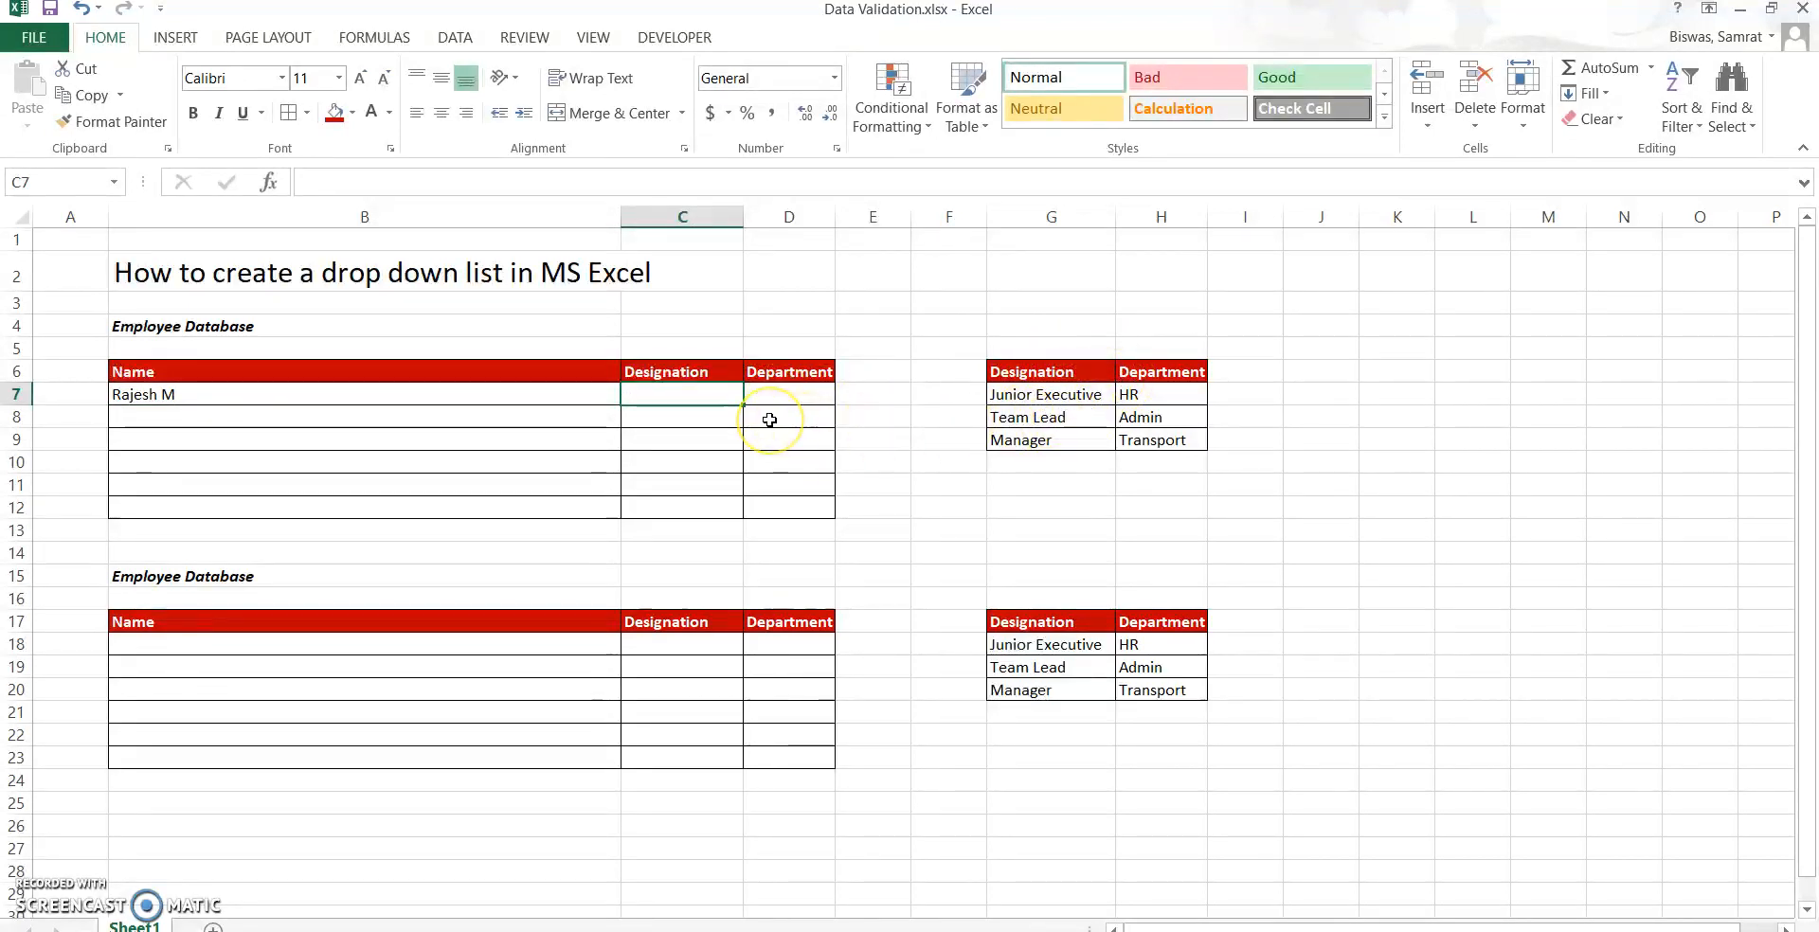
{"action": "type", "text": "Jr Exe"}
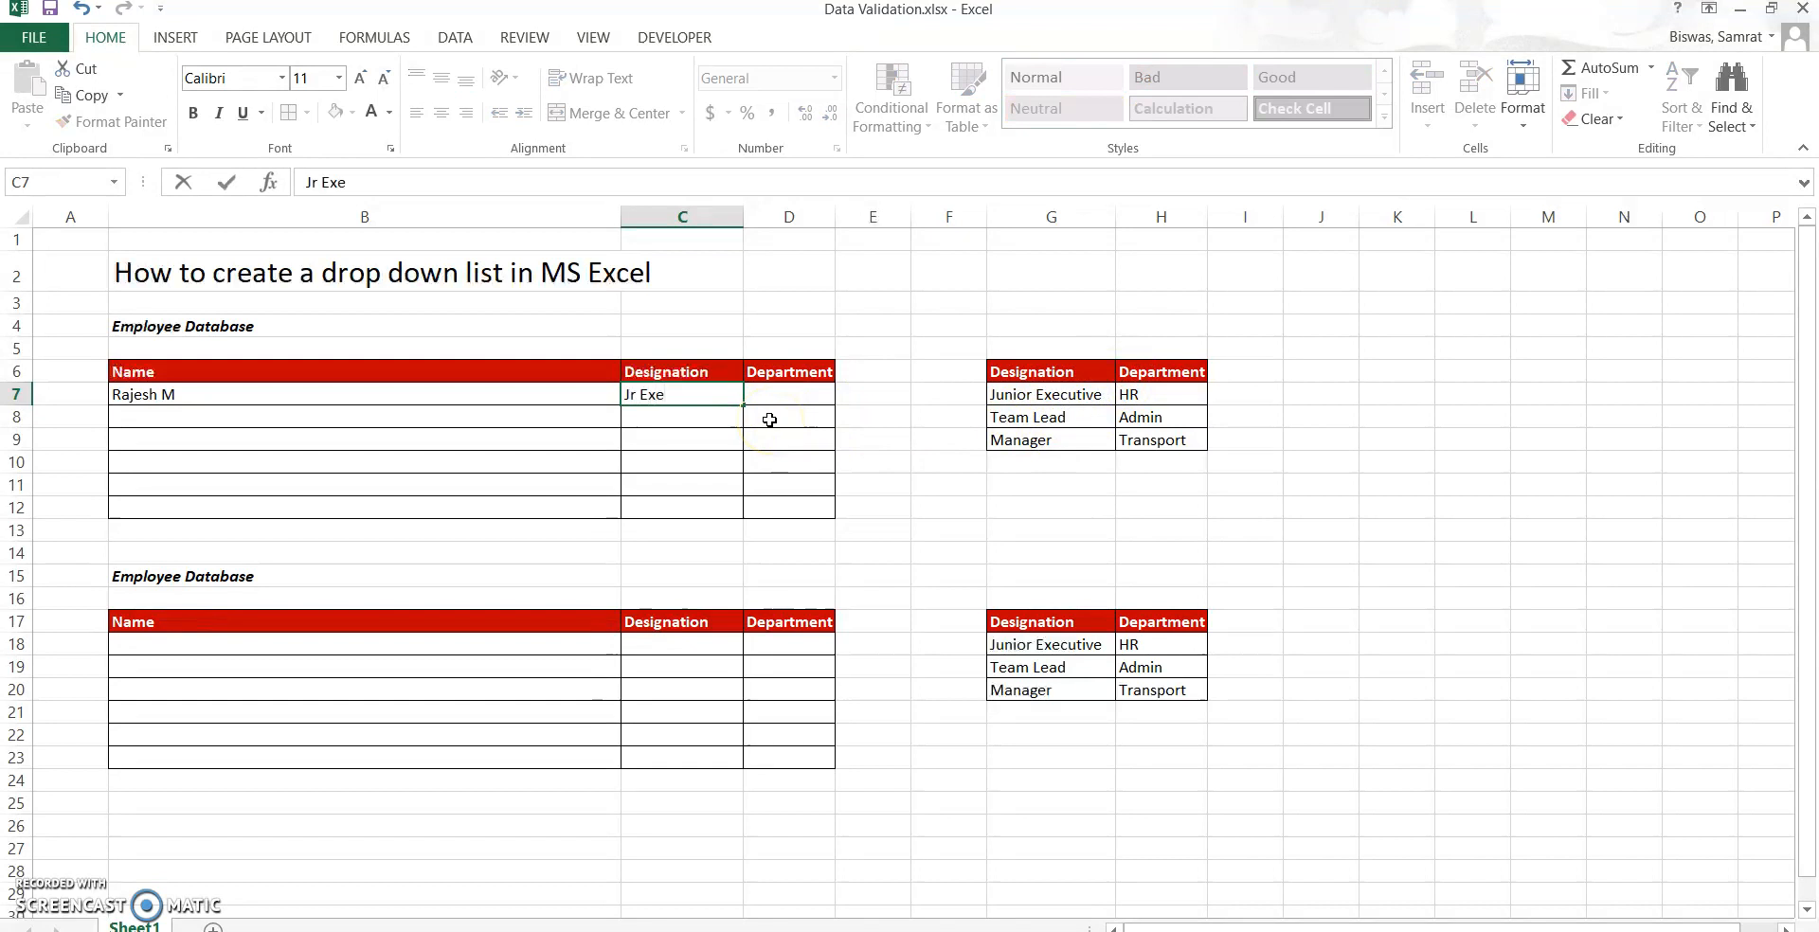
{"action": "left_click", "coordinate": [772, 396]}
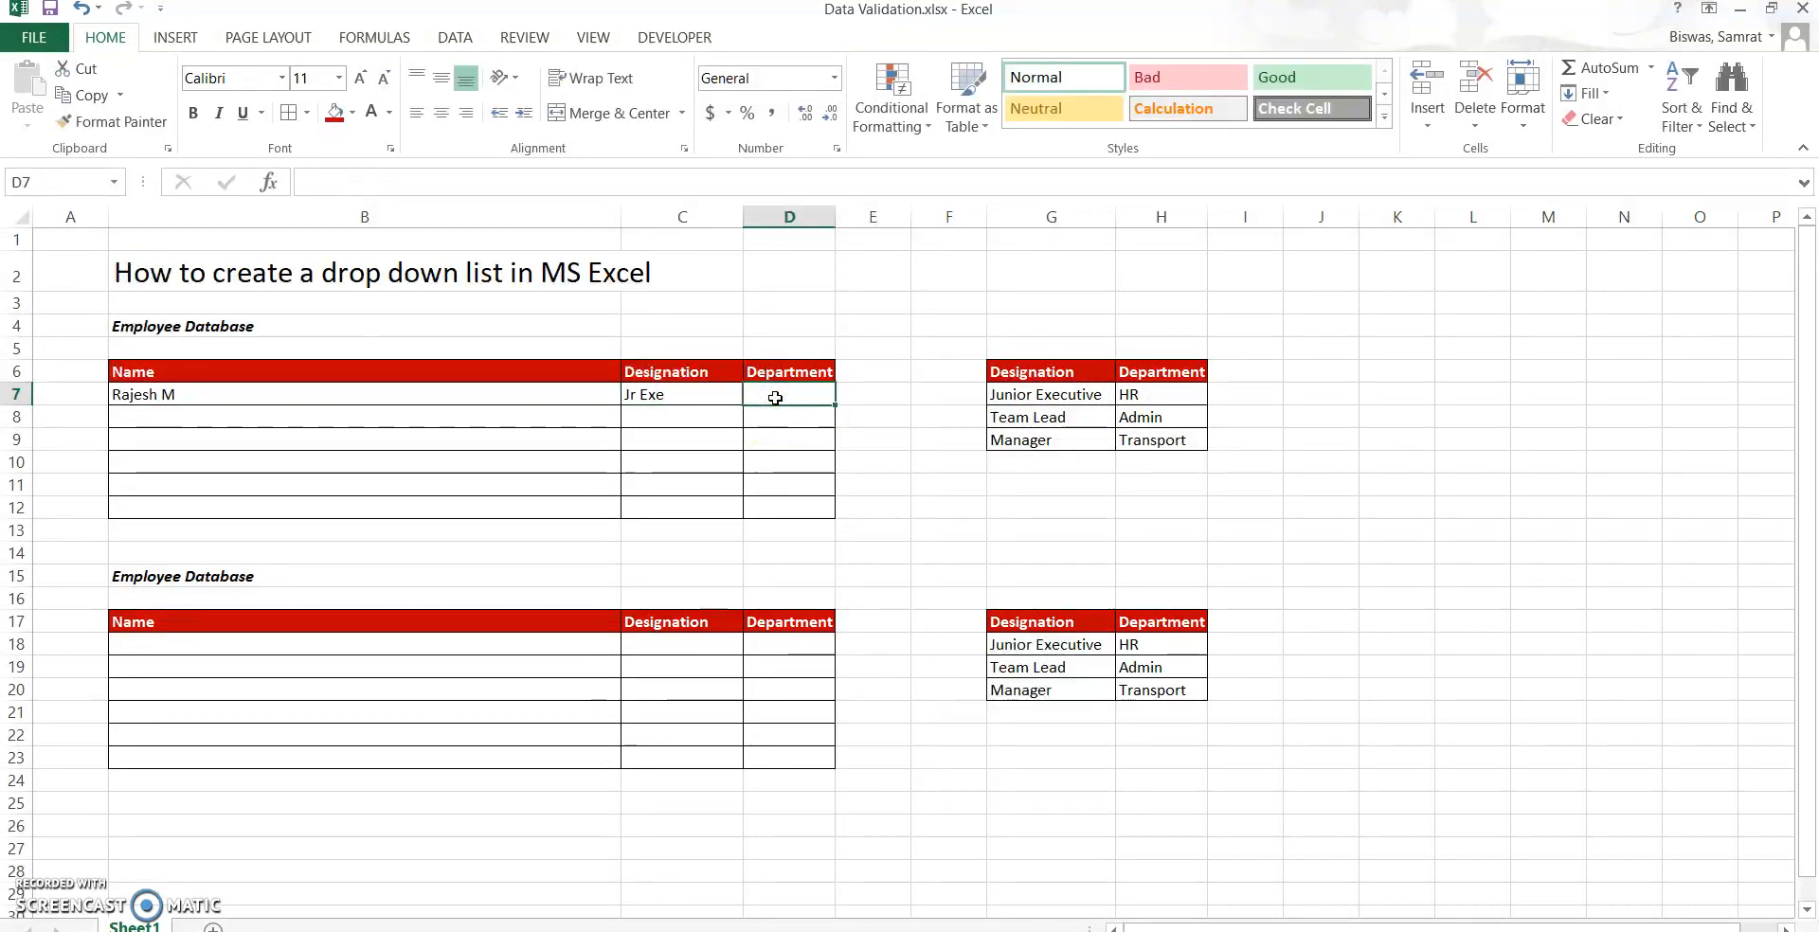
{"action": "type", "text": "hr"}
{"action": "key", "text": "Return"}
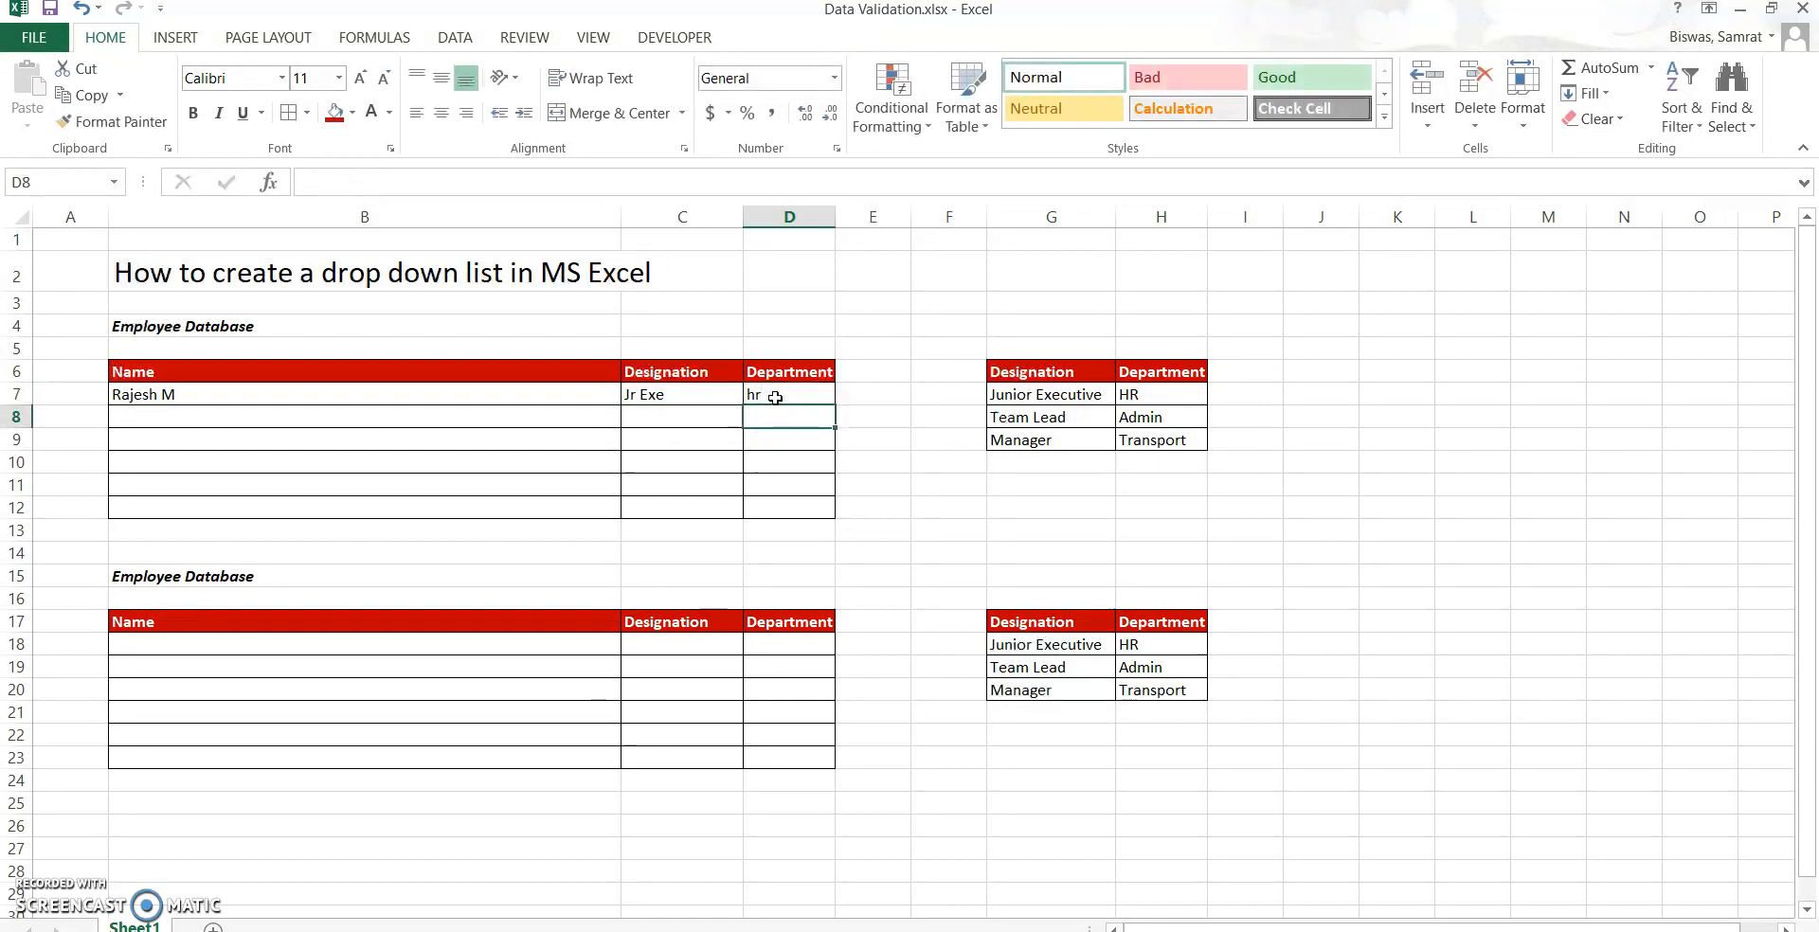
{"action": "mouse_move", "coordinate": [731, 395]}
{"action": "left_mouse_down"}
{"action": "mouse_move", "coordinate": [782, 396]}
{"action": "mouse_move", "coordinate": [713, 398]}
{"action": "left_mouse_up"}
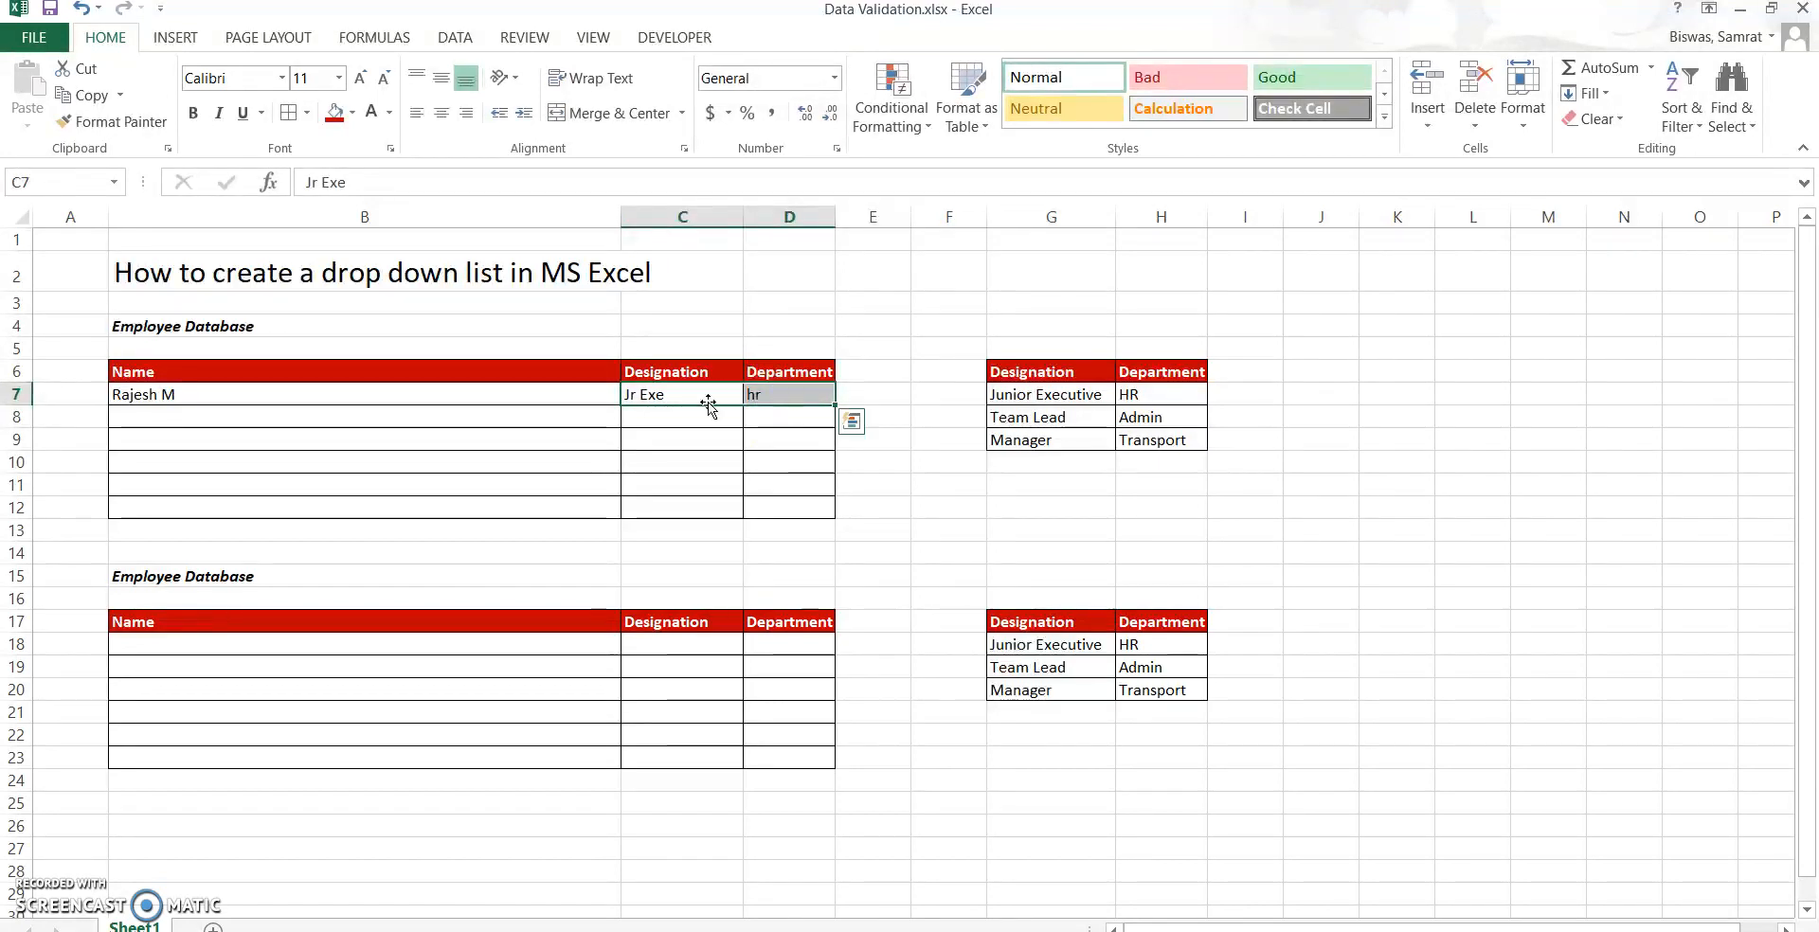
{"action": "left_click", "coordinate": [1037, 399]}
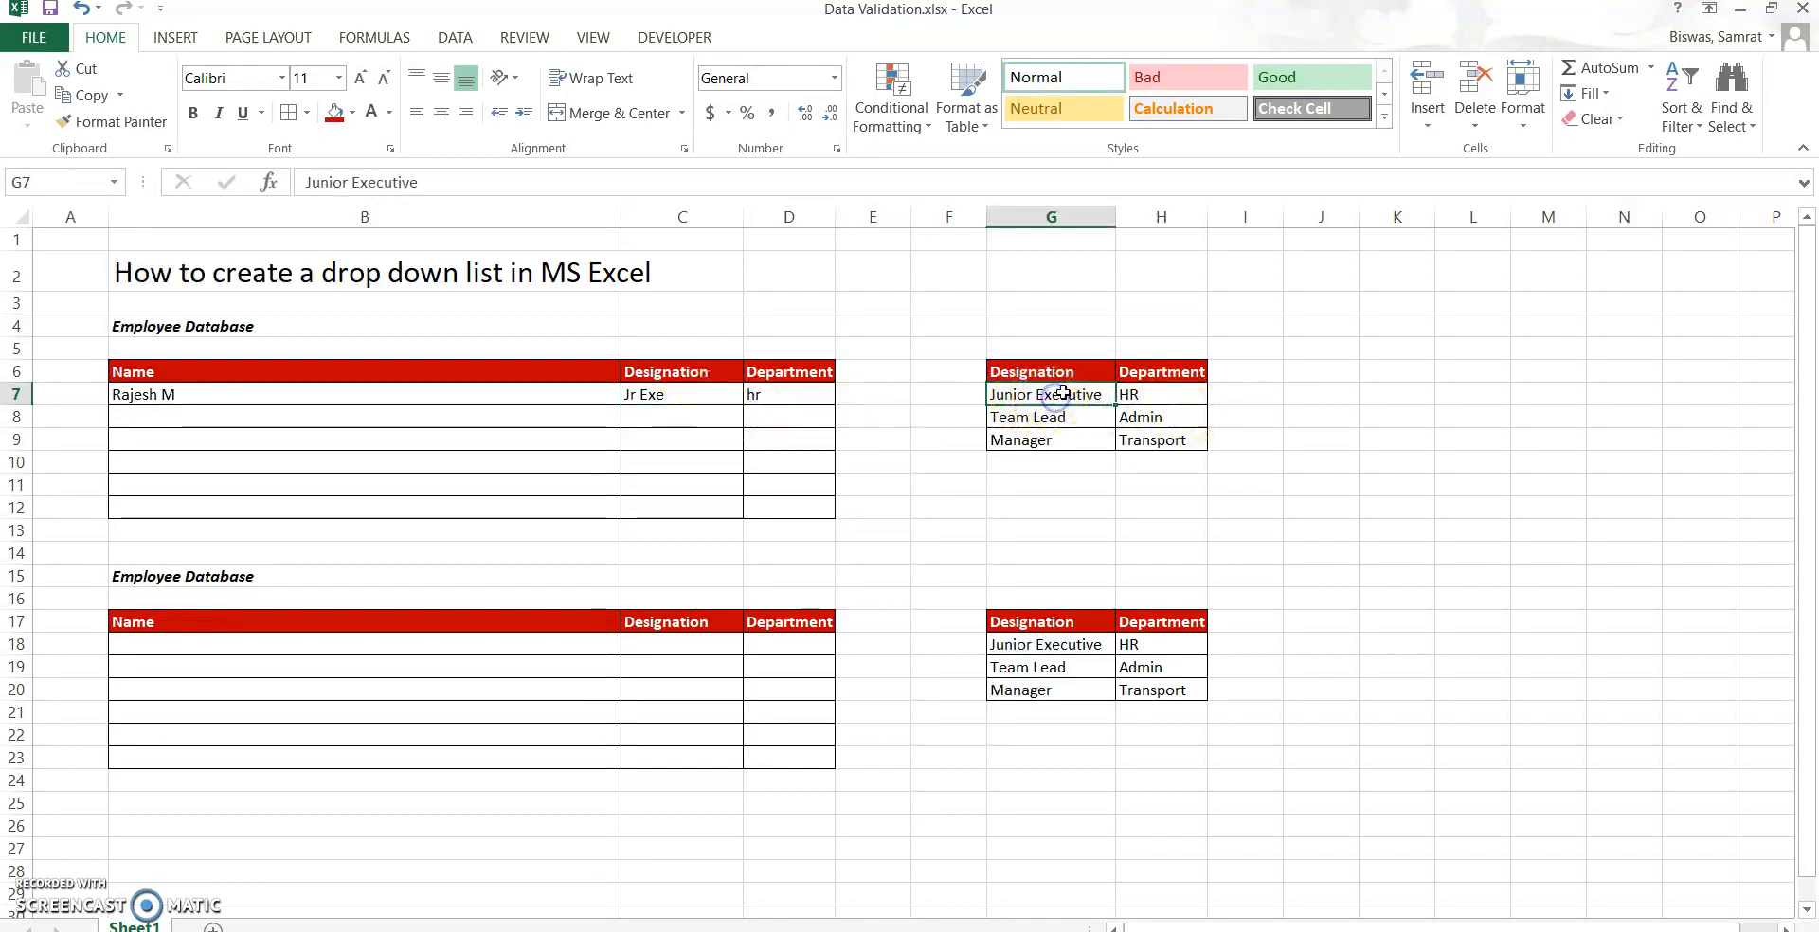
{"action": "left_click", "coordinate": [1157, 396]}
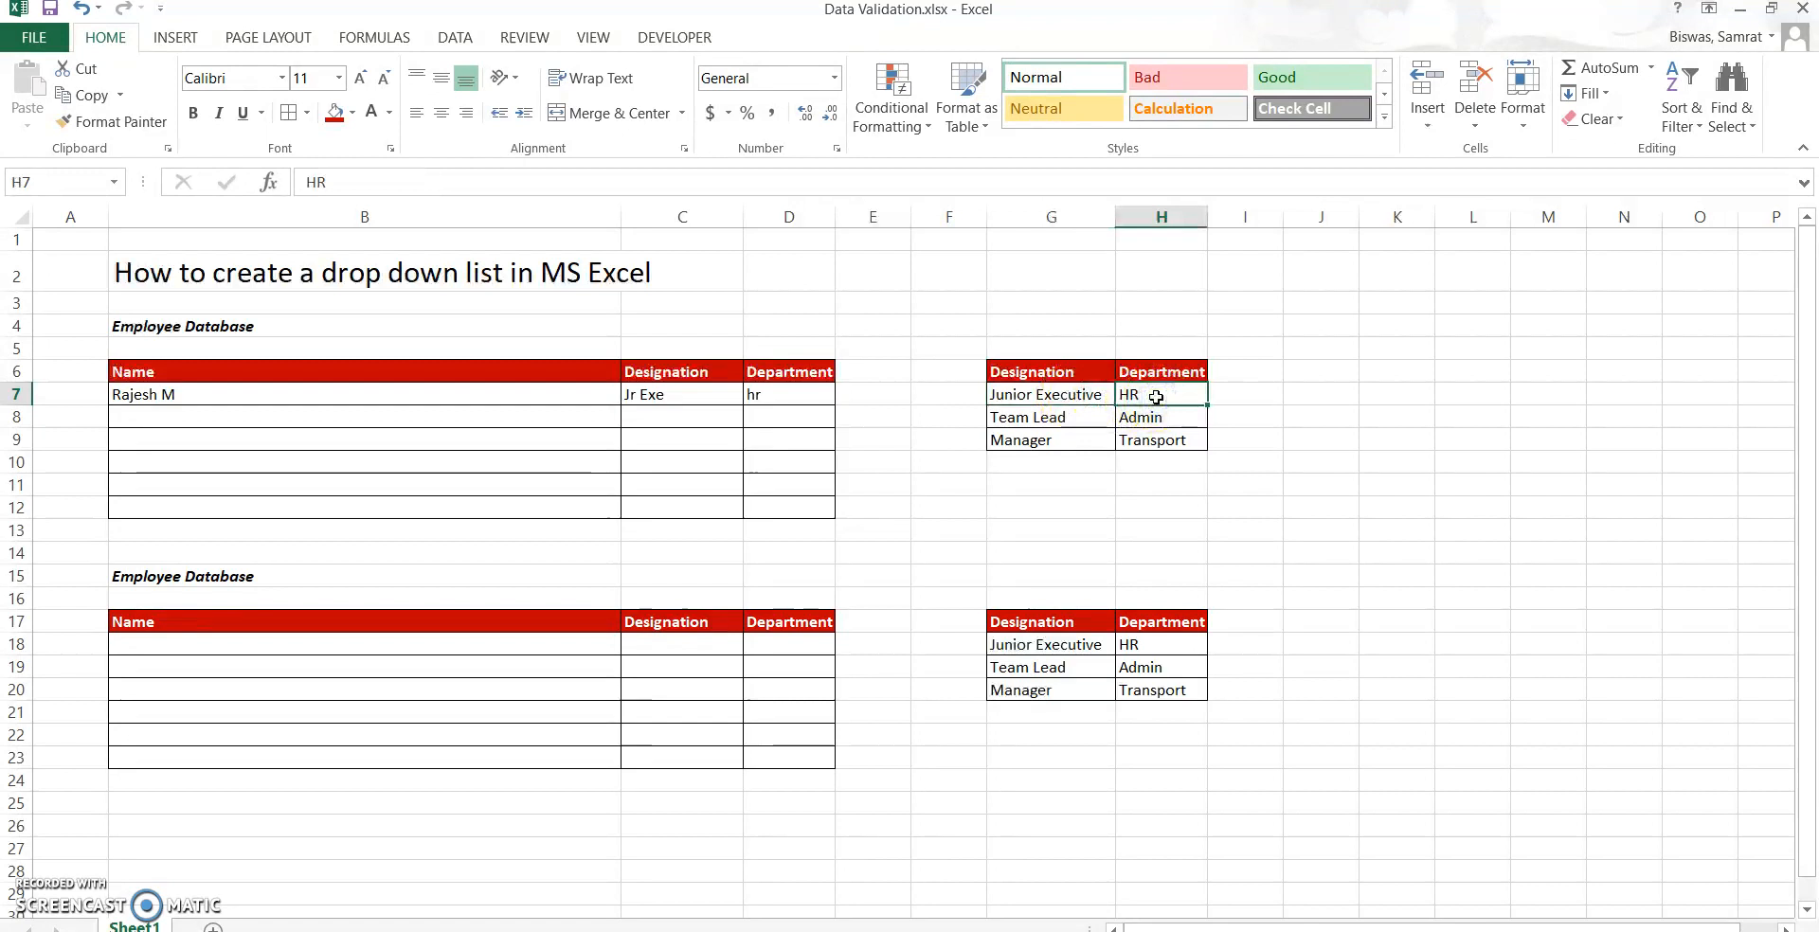
Fill the second row of the upper Employee Database with name xyz, designation TL and department Administration.
{"action": "left_click", "coordinate": [347, 415]}
{"action": "type", "text": "xyz"}
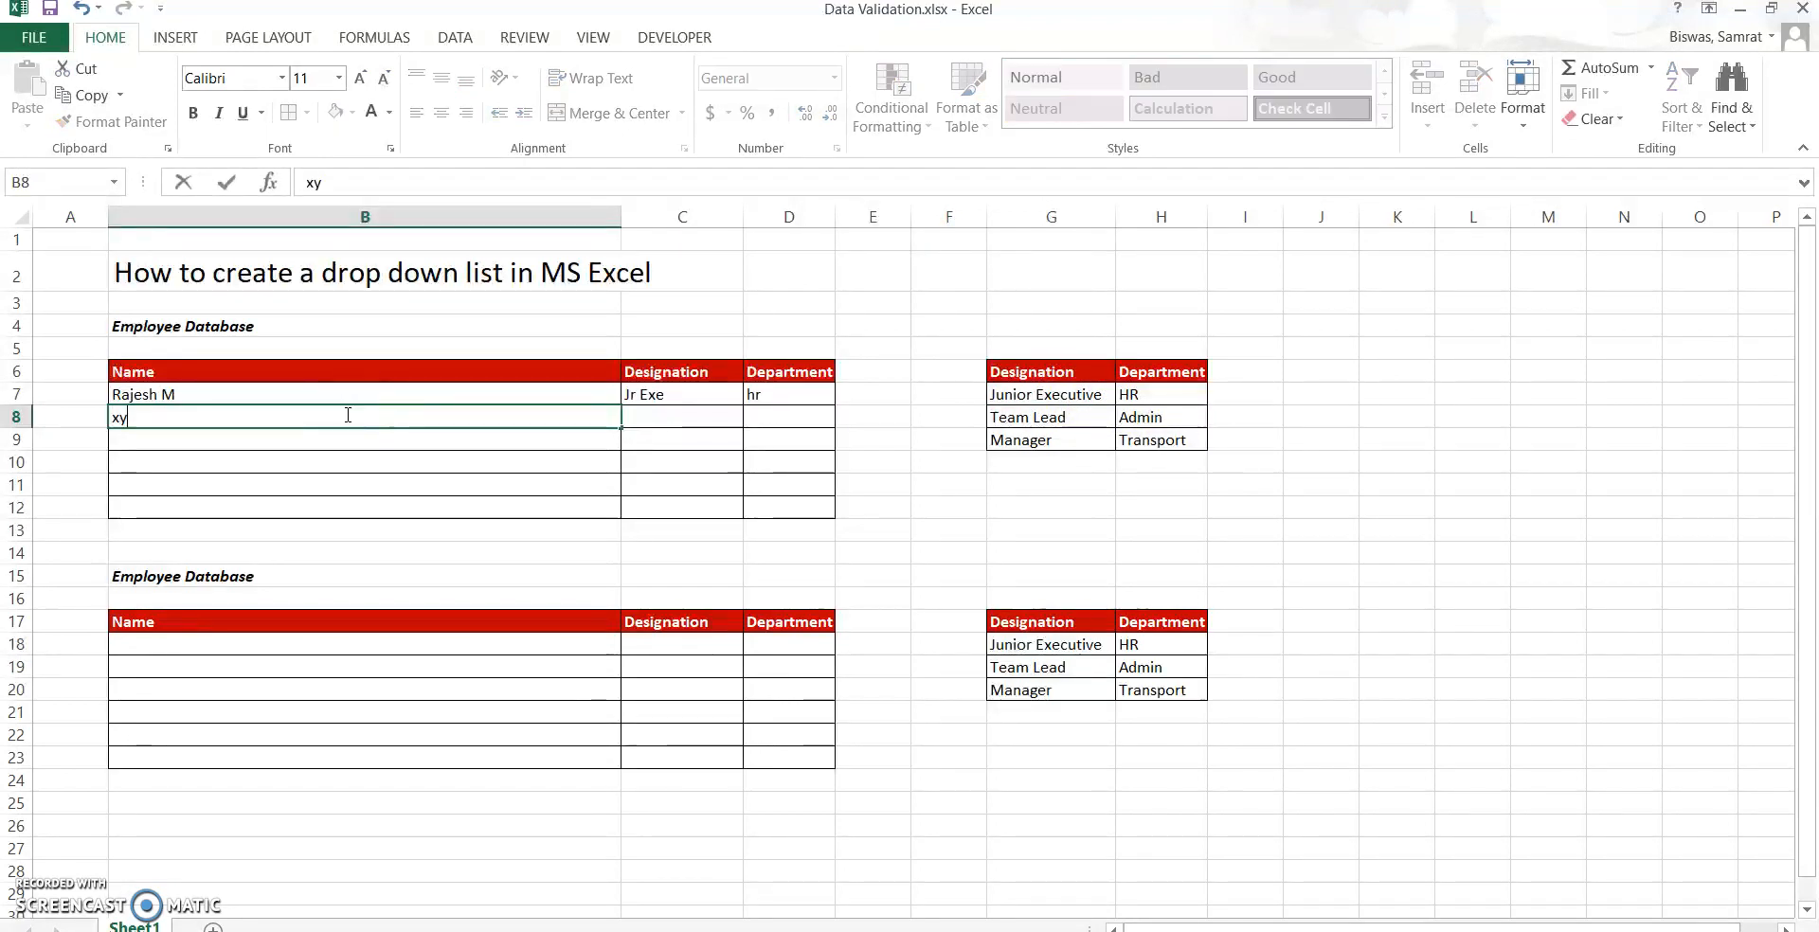
{"action": "left_click", "coordinate": [652, 412]}
{"action": "type", "text": "TL"}
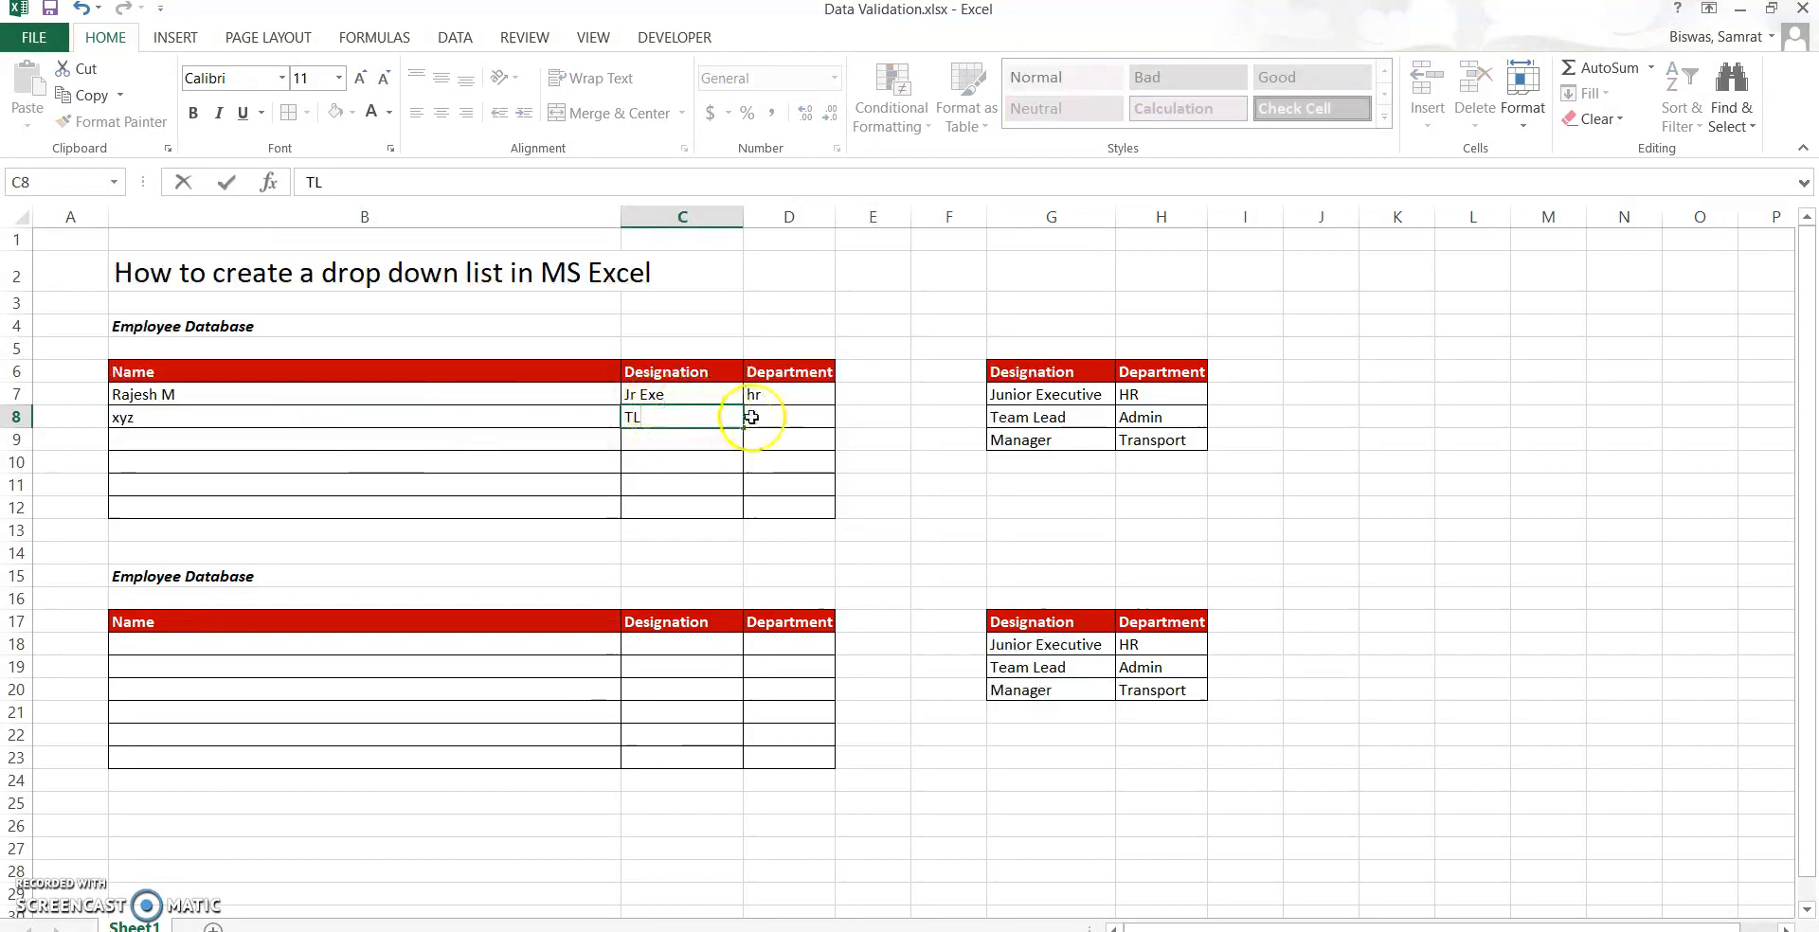
{"action": "left_click", "coordinate": [790, 417]}
{"action": "type", "text": "Am"}
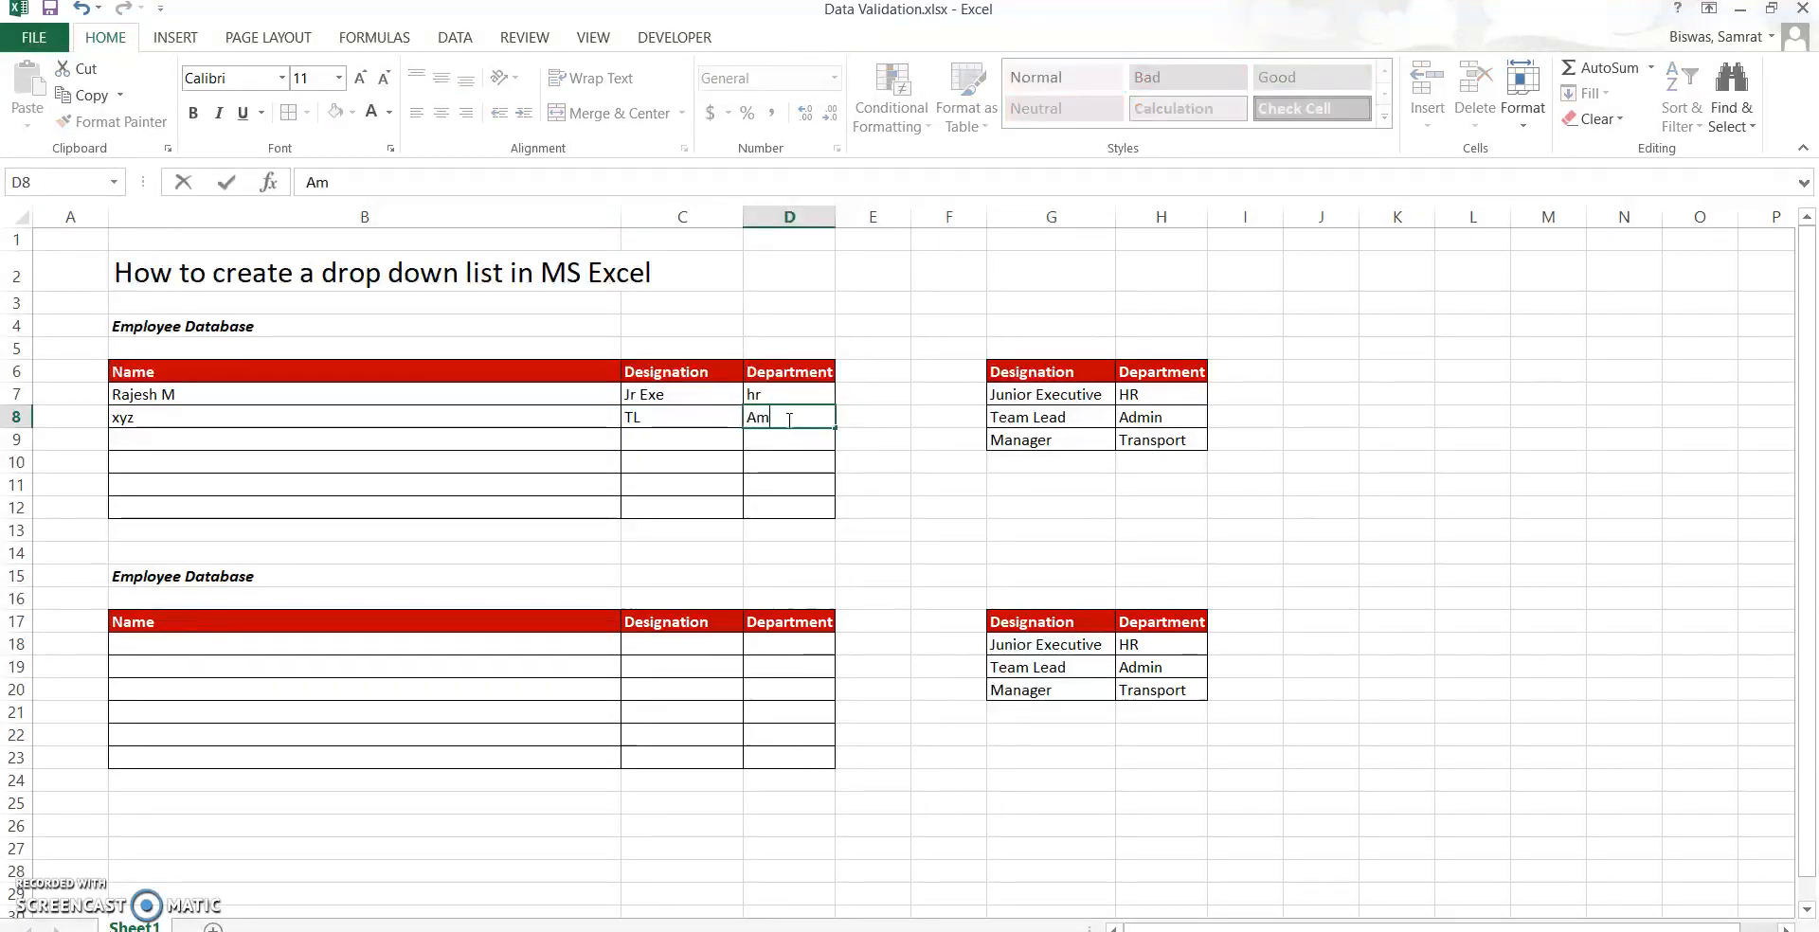
{"action": "key", "text": "BackSpace"}
{"action": "type", "text": "dministration"}
{"action": "key", "text": "Return"}
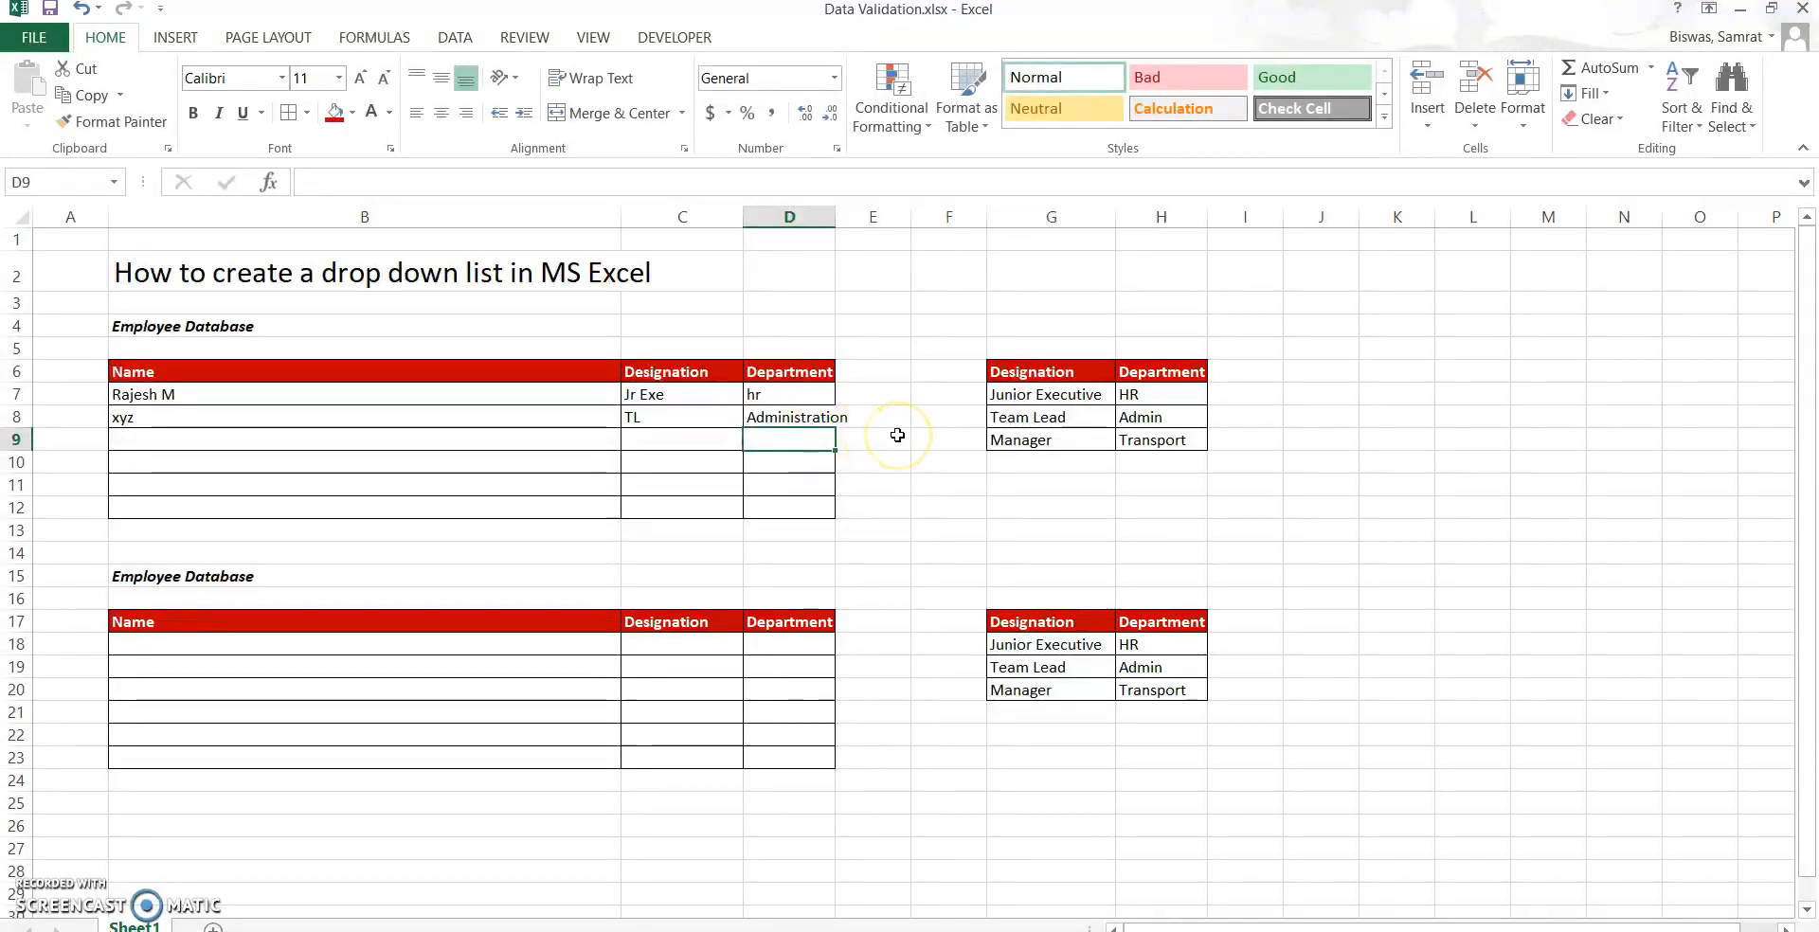
Examine the reference lists of designations and departments and the column headers of the lower Employee Database table.
{"action": "left_click_drag", "start_coordinate": [1060, 396], "coordinate": [1137, 438]}
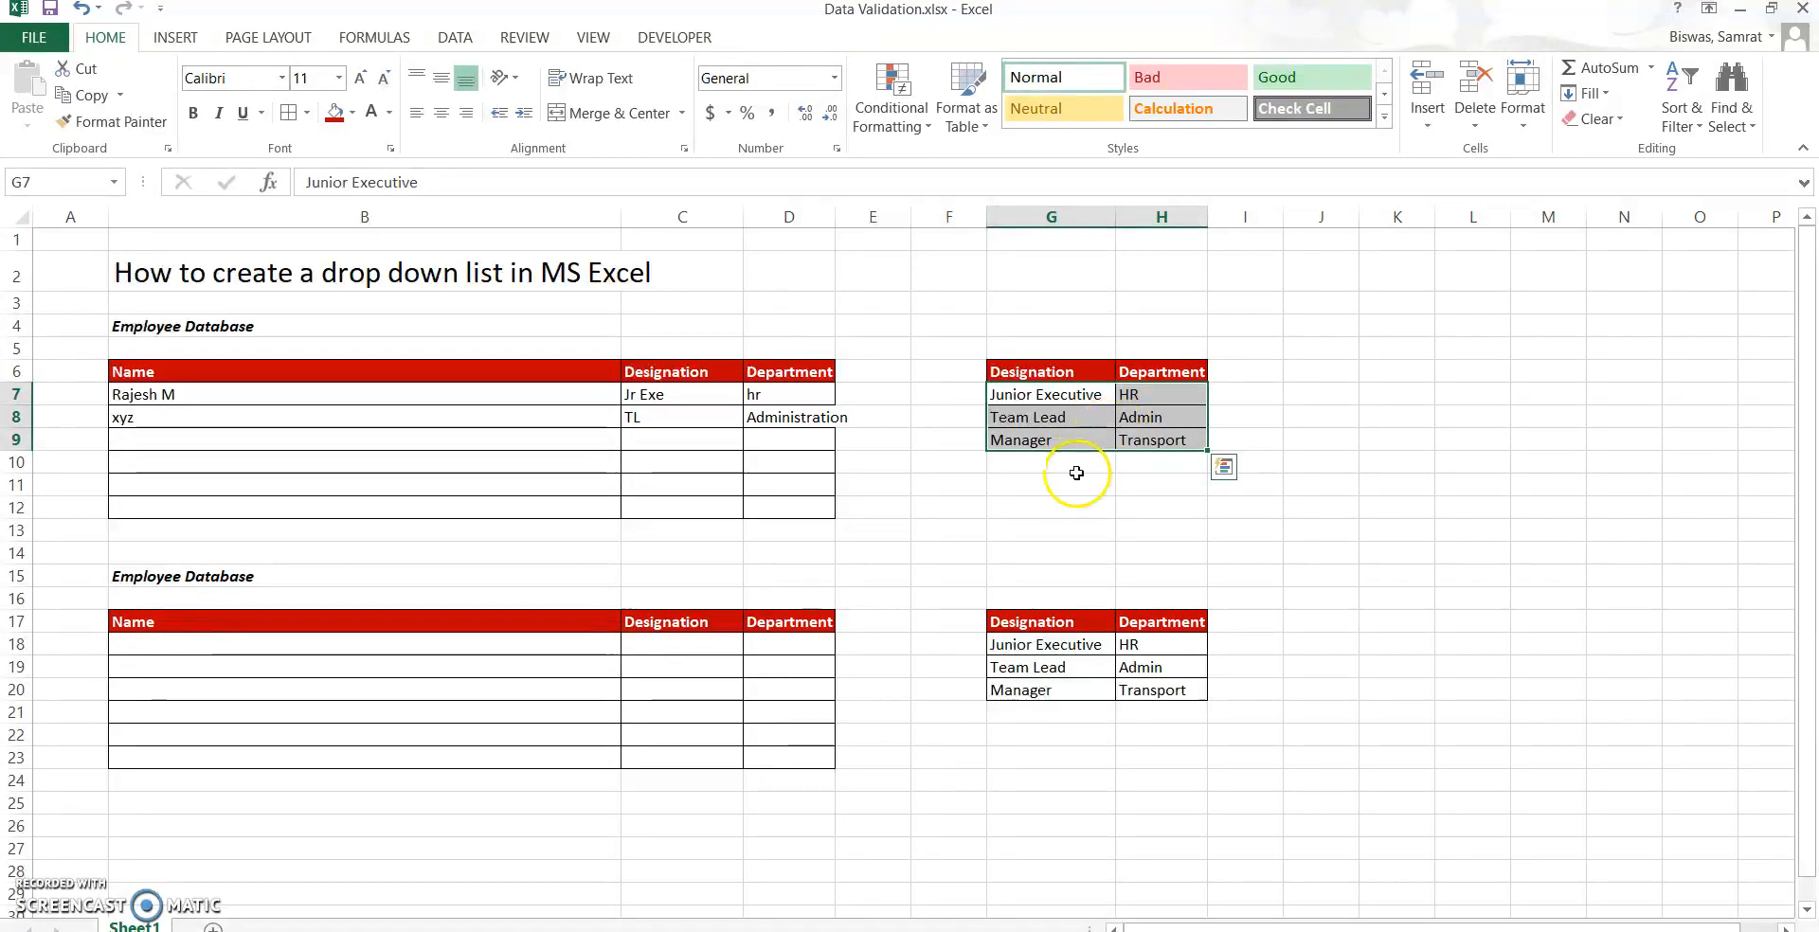
{"action": "left_click", "coordinate": [1047, 555]}
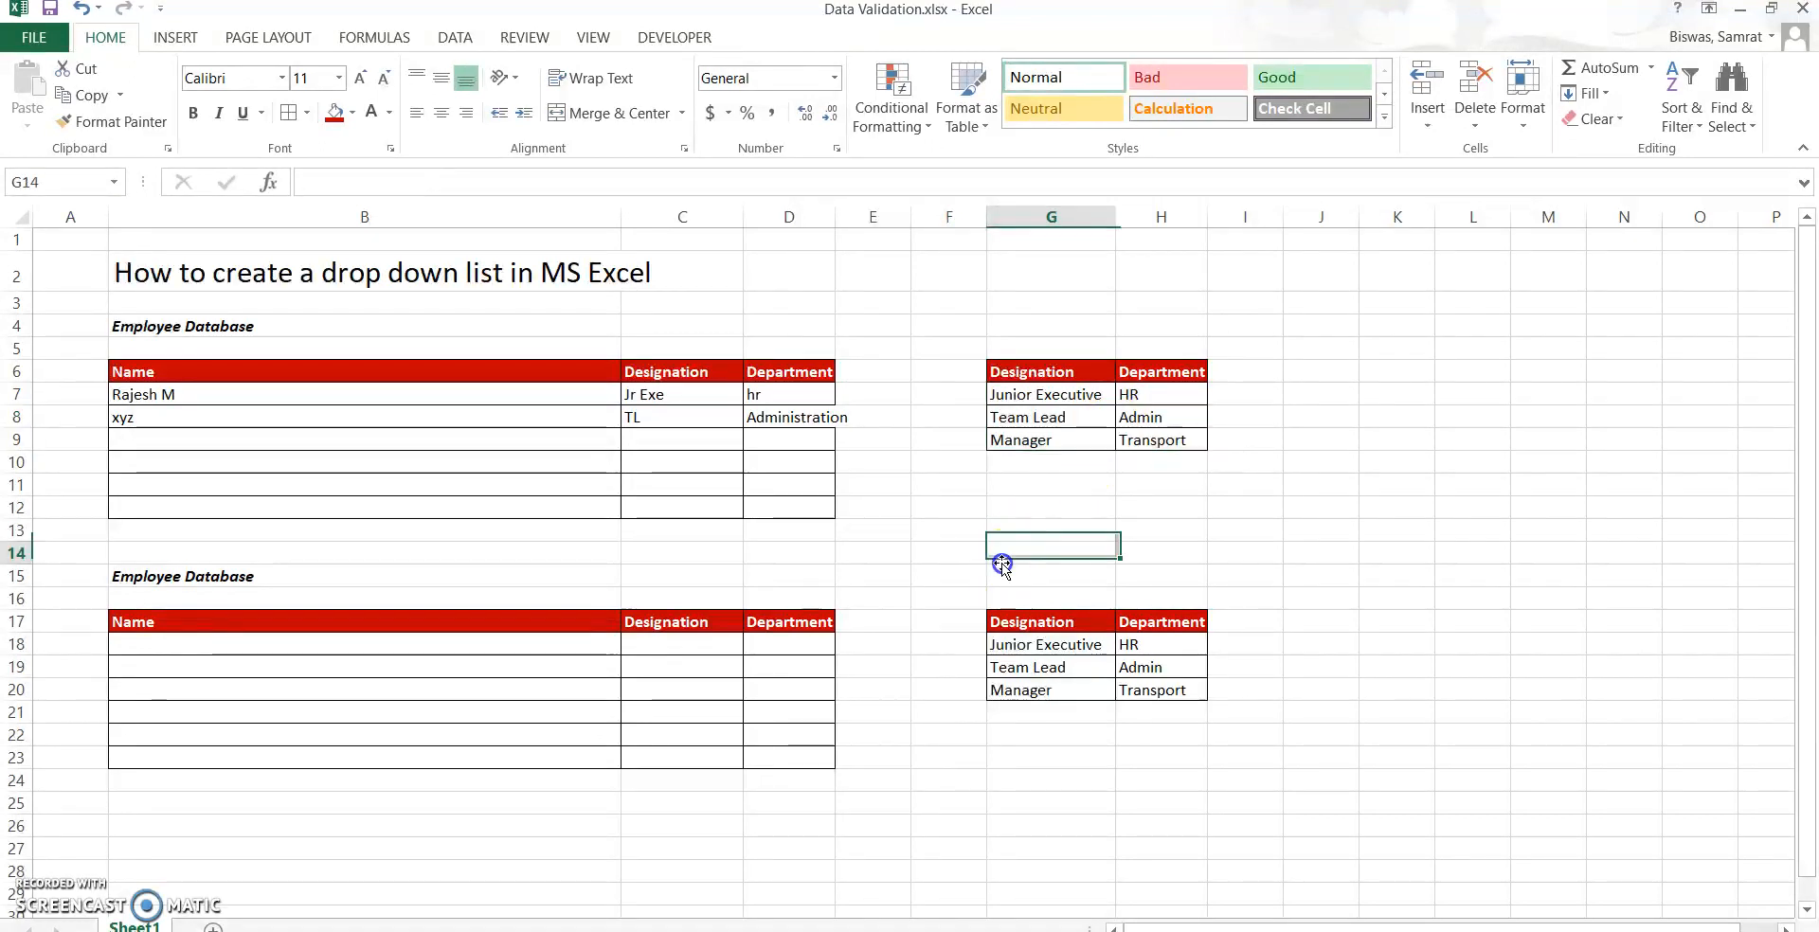
{"action": "left_click", "coordinate": [664, 642]}
{"action": "left_click_drag", "start_coordinate": [278, 620], "coordinate": [820, 754]}
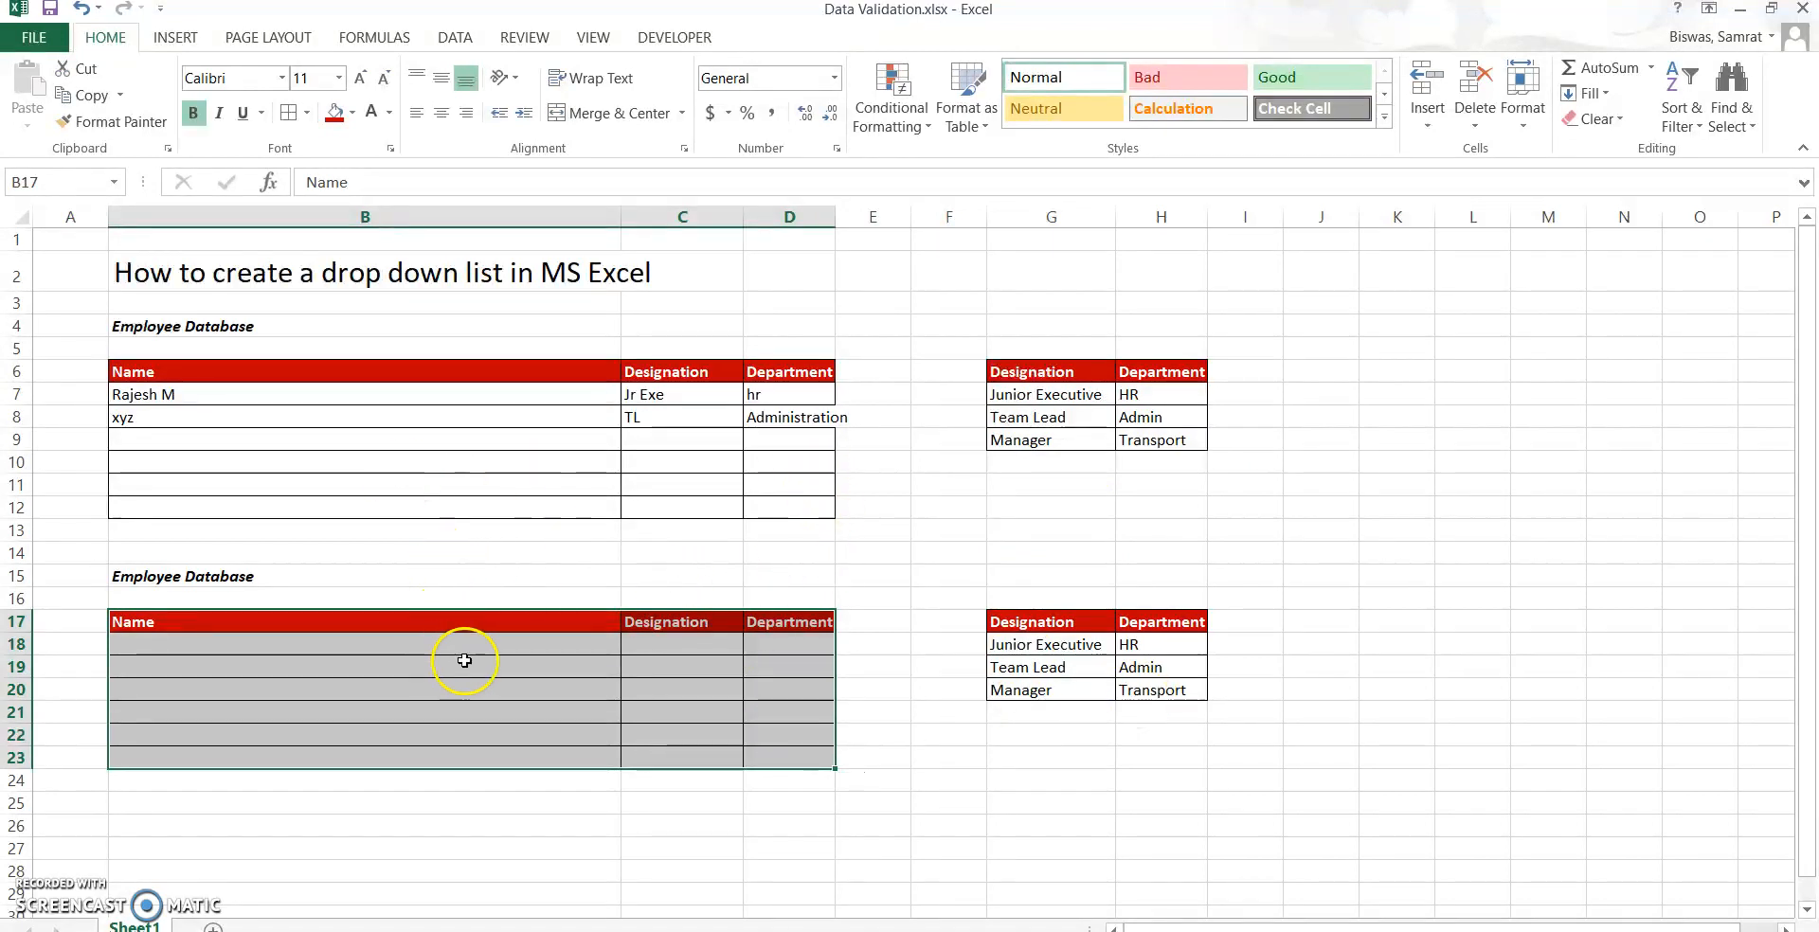
{"action": "left_click", "coordinate": [547, 619]}
{"action": "left_click", "coordinate": [702, 622]}
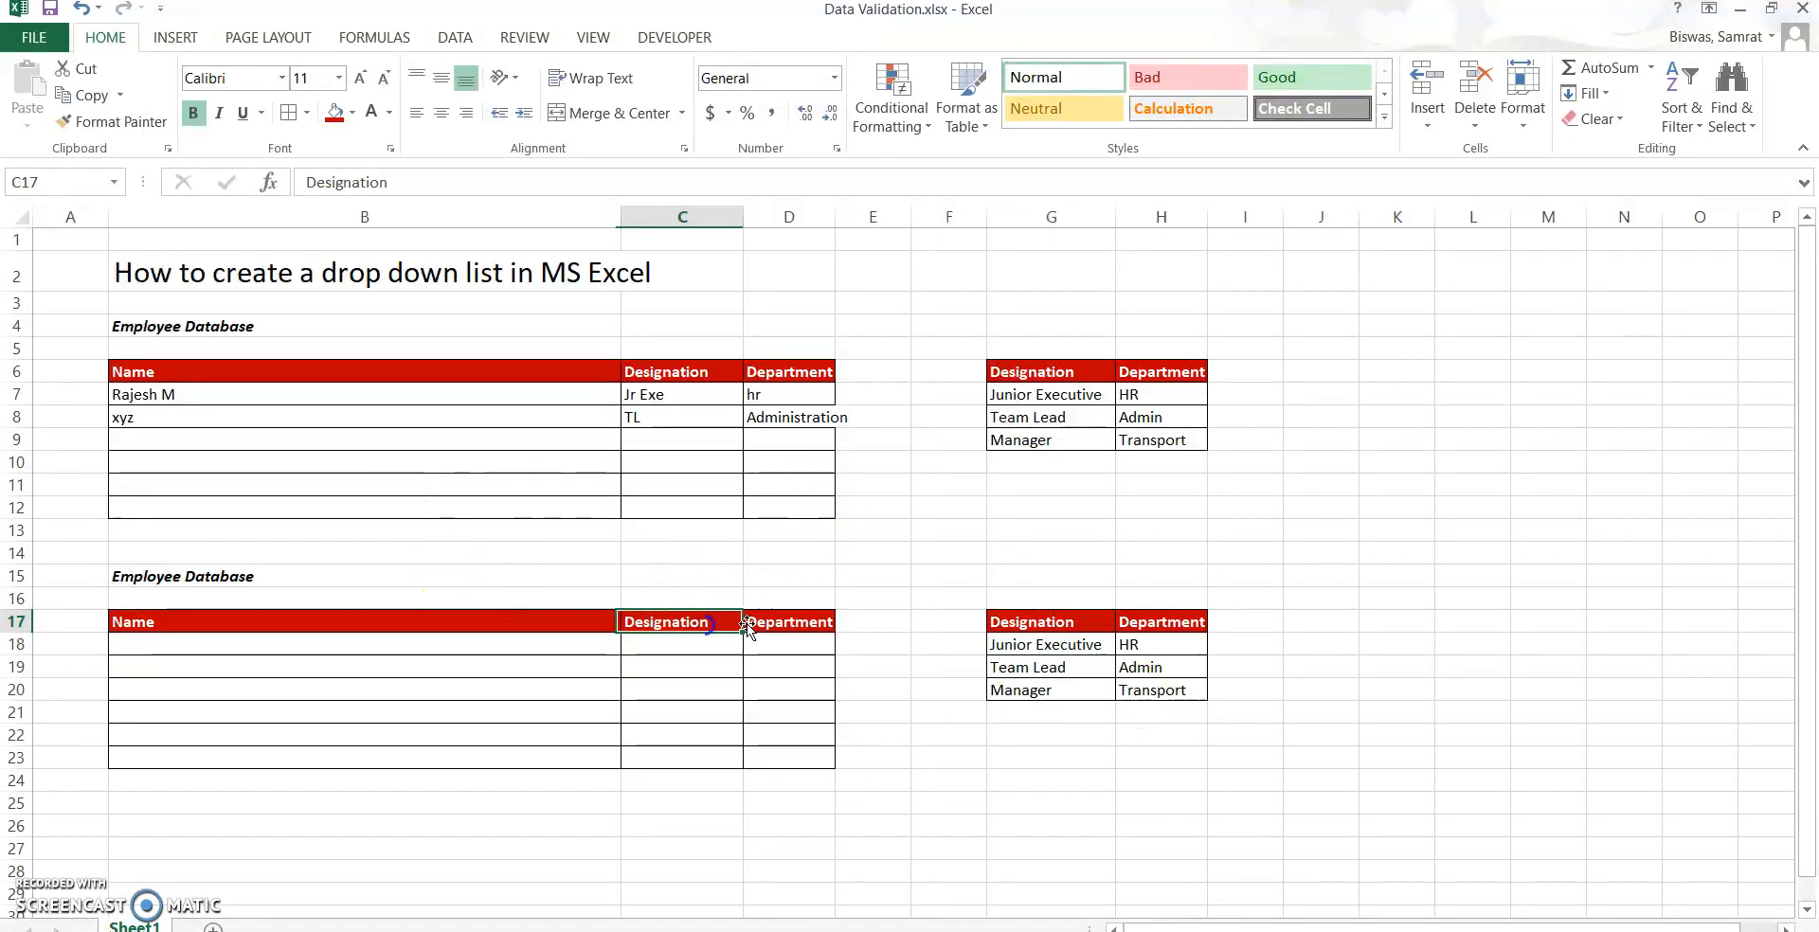
{"action": "left_click", "coordinate": [810, 622]}
{"action": "left_click_drag", "start_coordinate": [1034, 623], "coordinate": [1043, 691]}
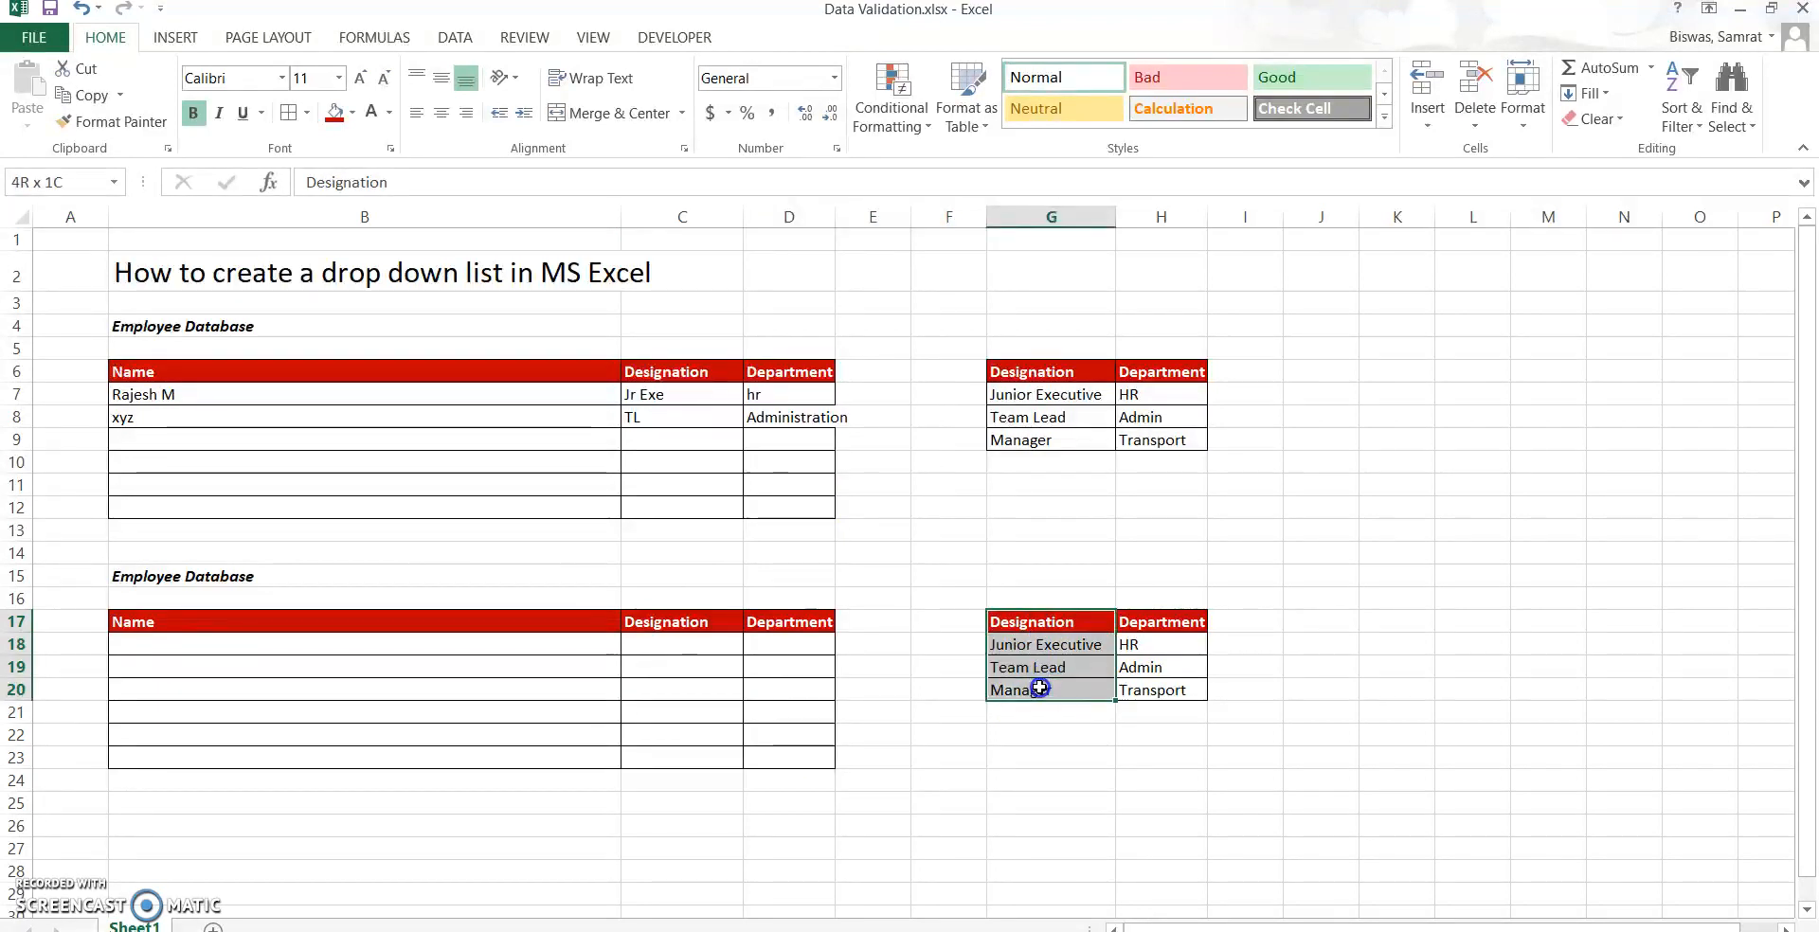
{"action": "left_click", "coordinate": [1163, 622]}
{"action": "left_click_drag", "start_coordinate": [1162, 622], "coordinate": [1163, 686]}
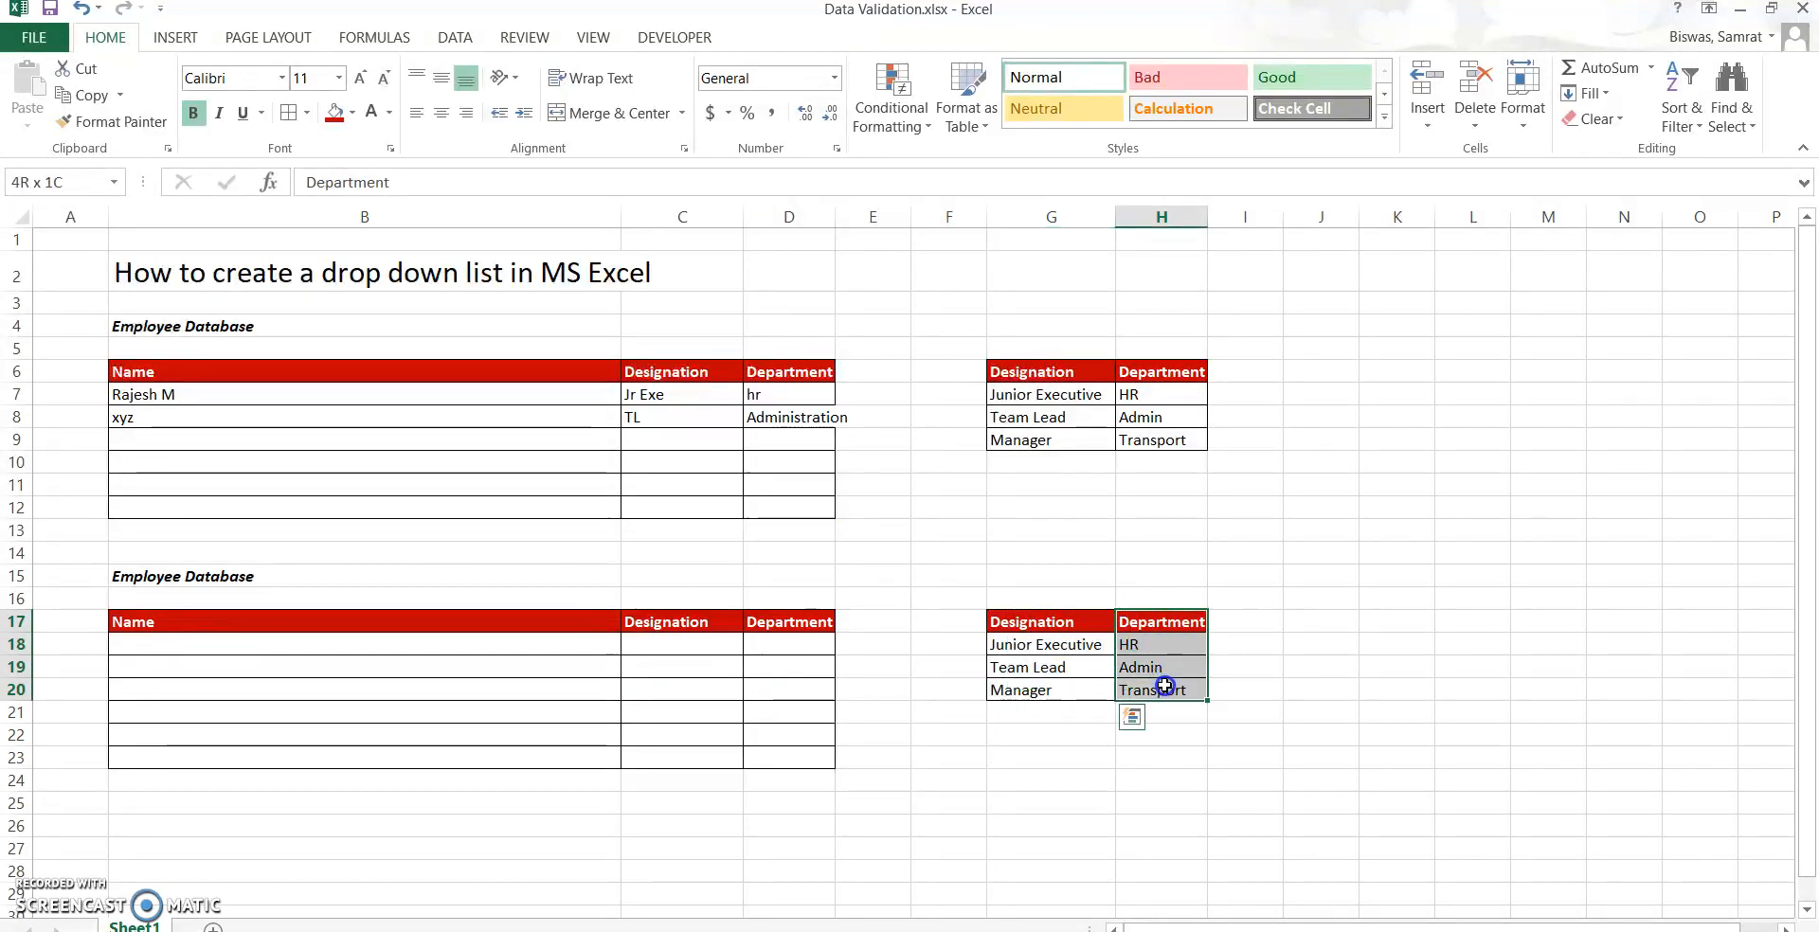
{"action": "left_click", "coordinate": [241, 649]}
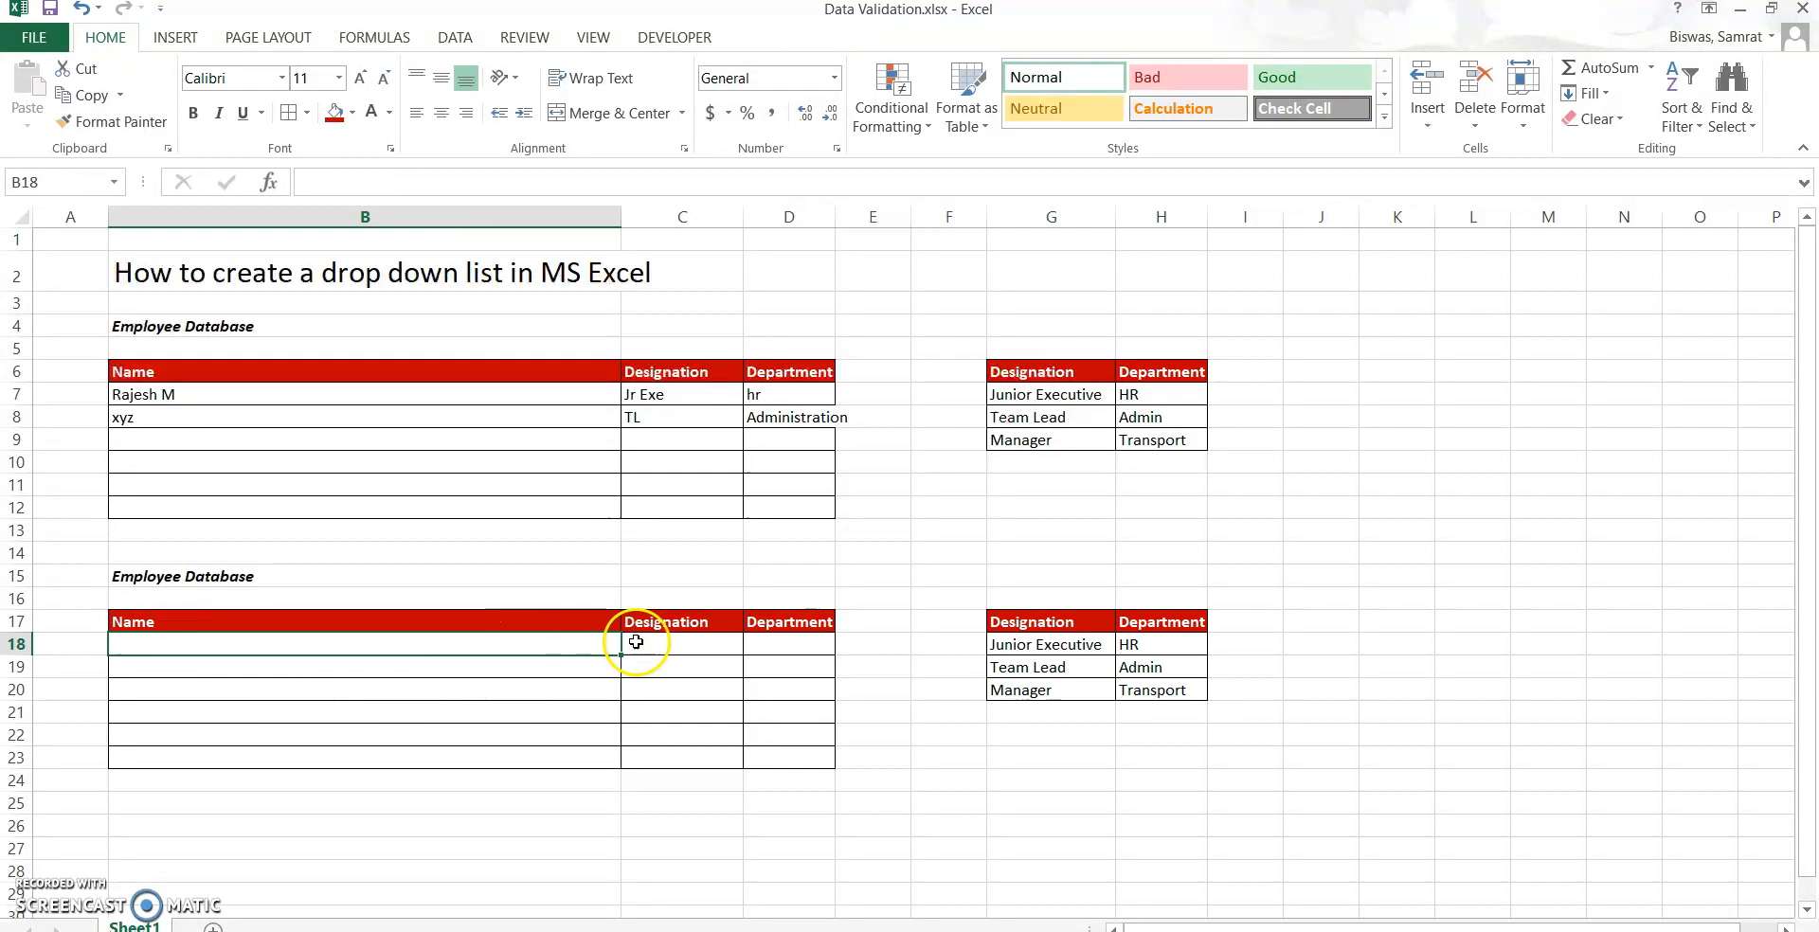
Start a data validation rule for cell C18, the first Designation cell of the lower table, allowing only a List.
{"action": "left_click", "coordinate": [663, 645]}
{"action": "left_click", "coordinate": [698, 651]}
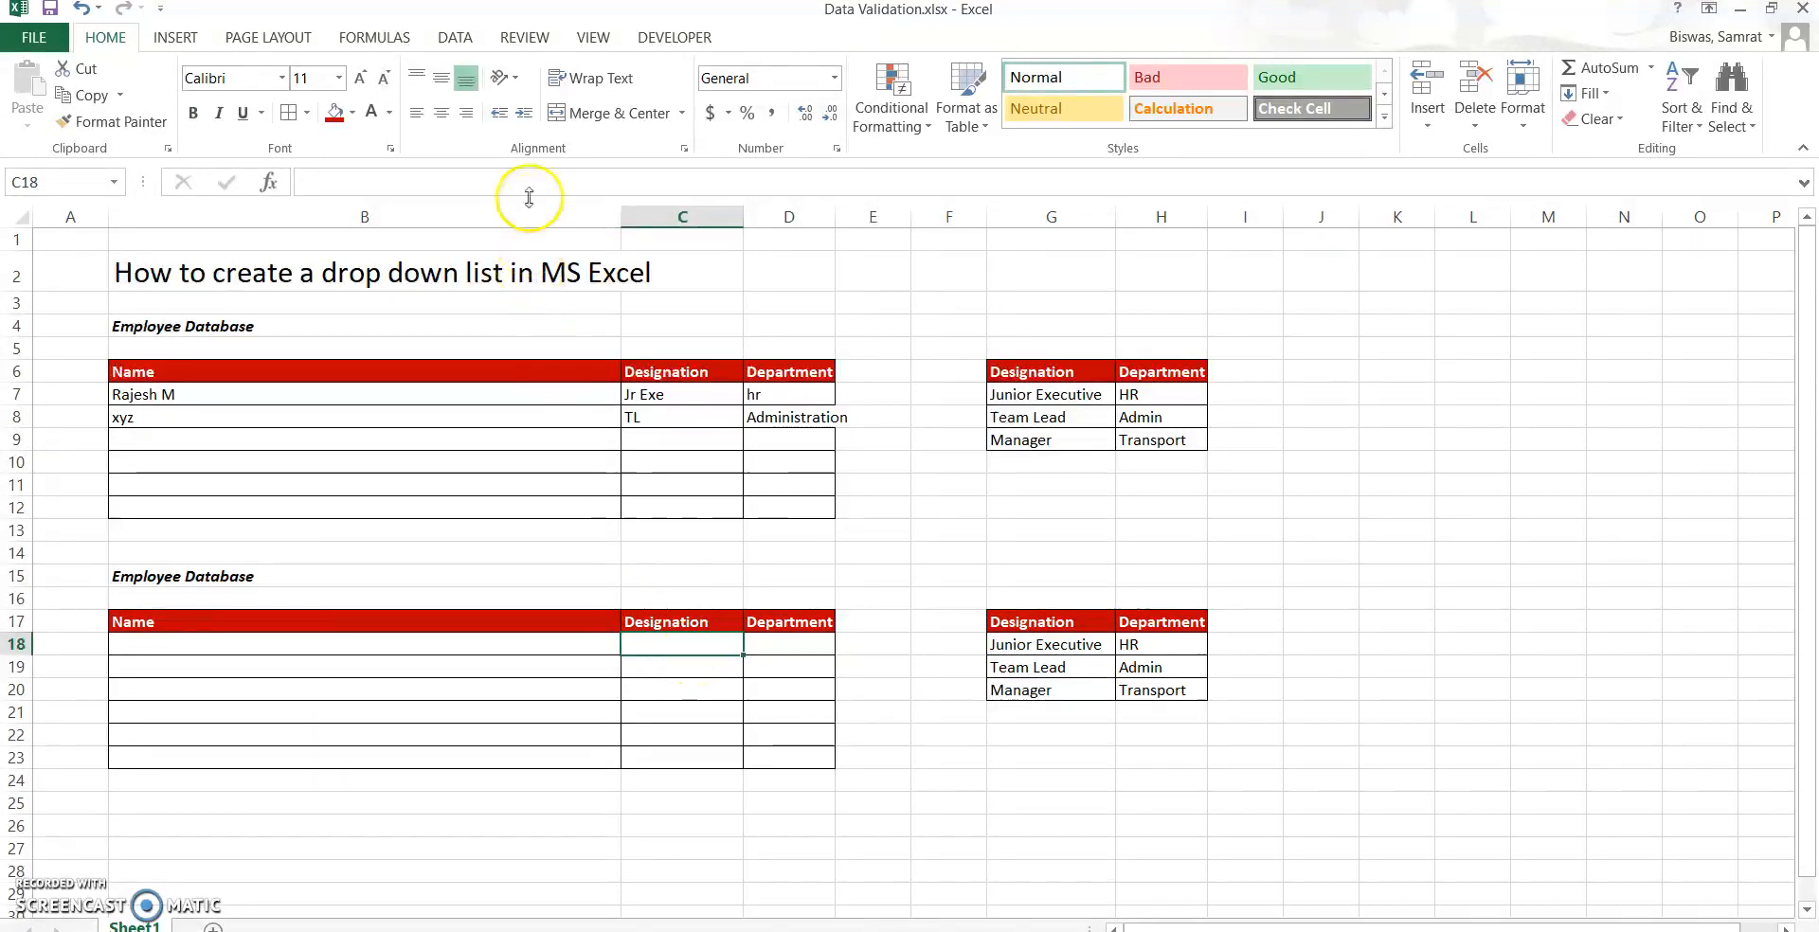
{"action": "left_click", "coordinate": [456, 39]}
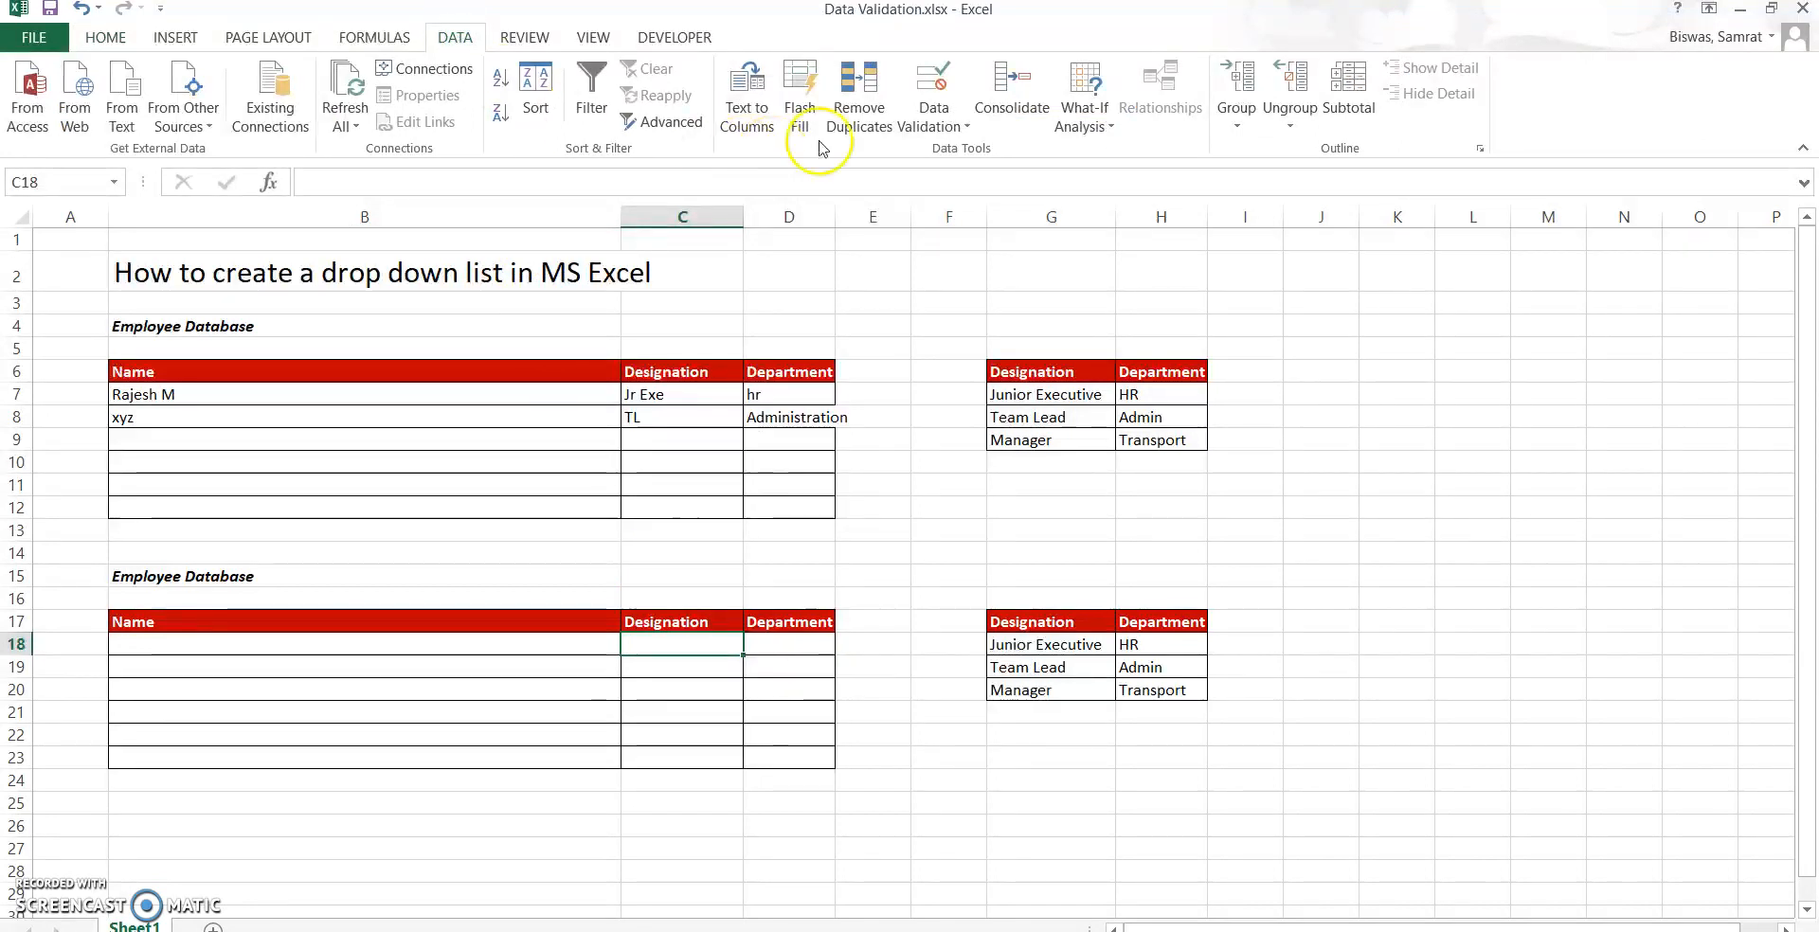
{"action": "left_click", "coordinate": [938, 119]}
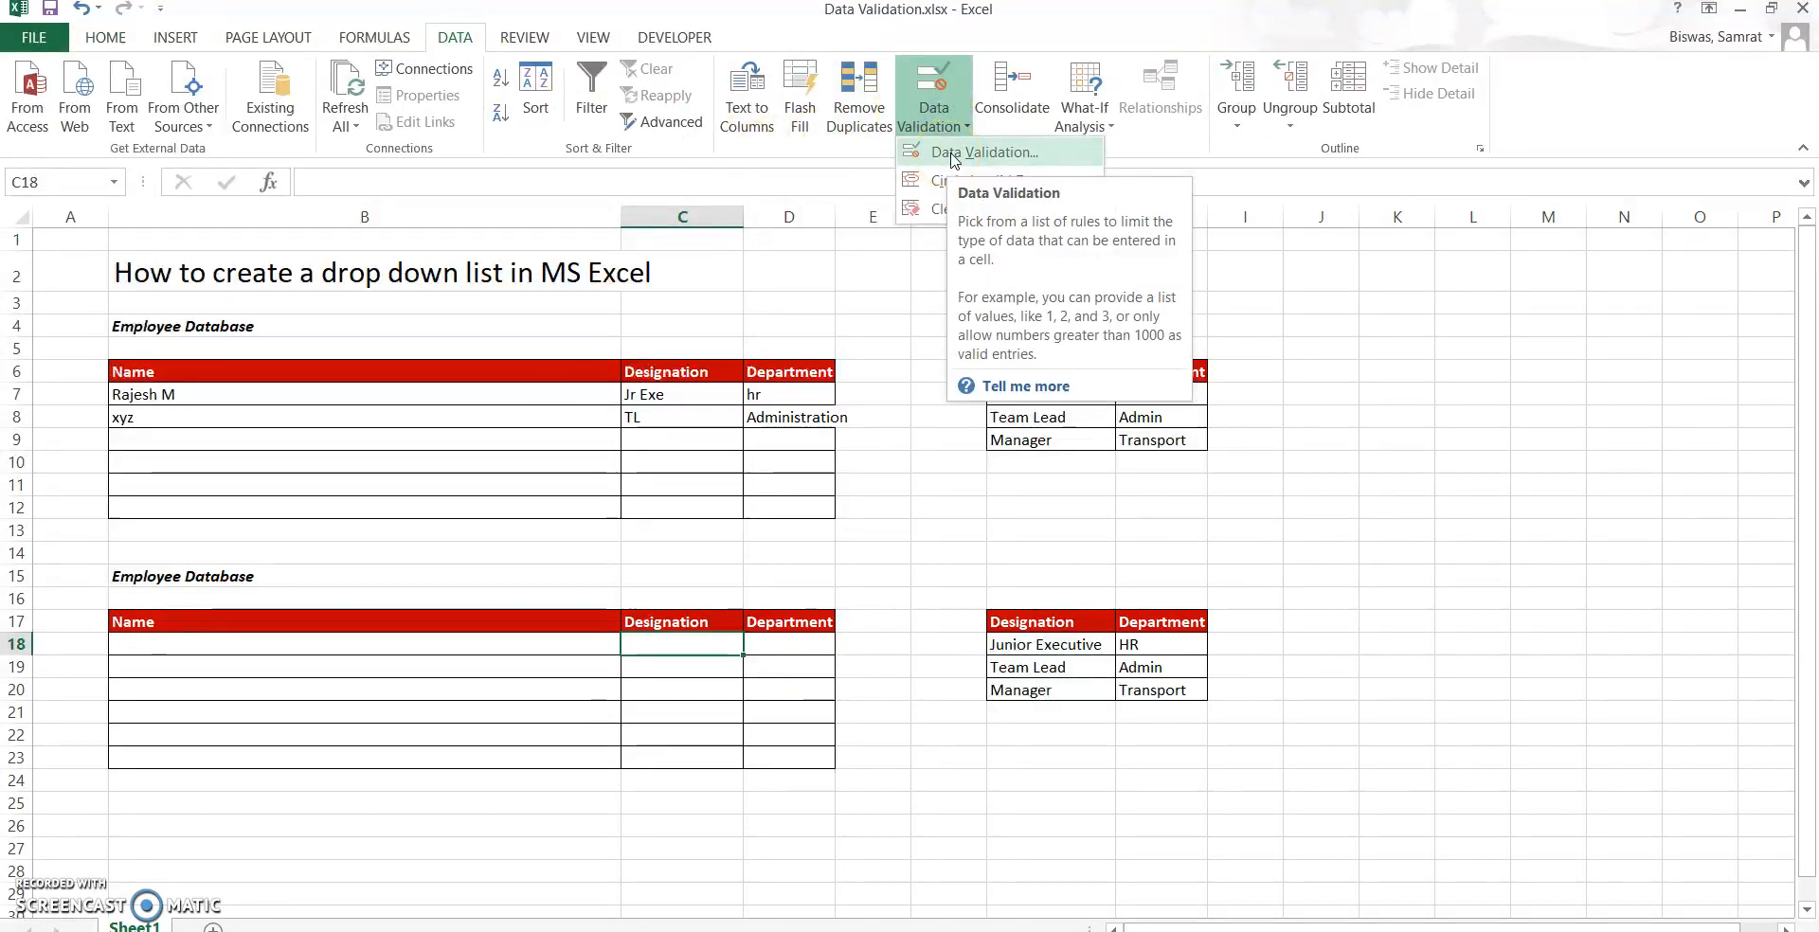
{"action": "left_click", "coordinate": [954, 154]}
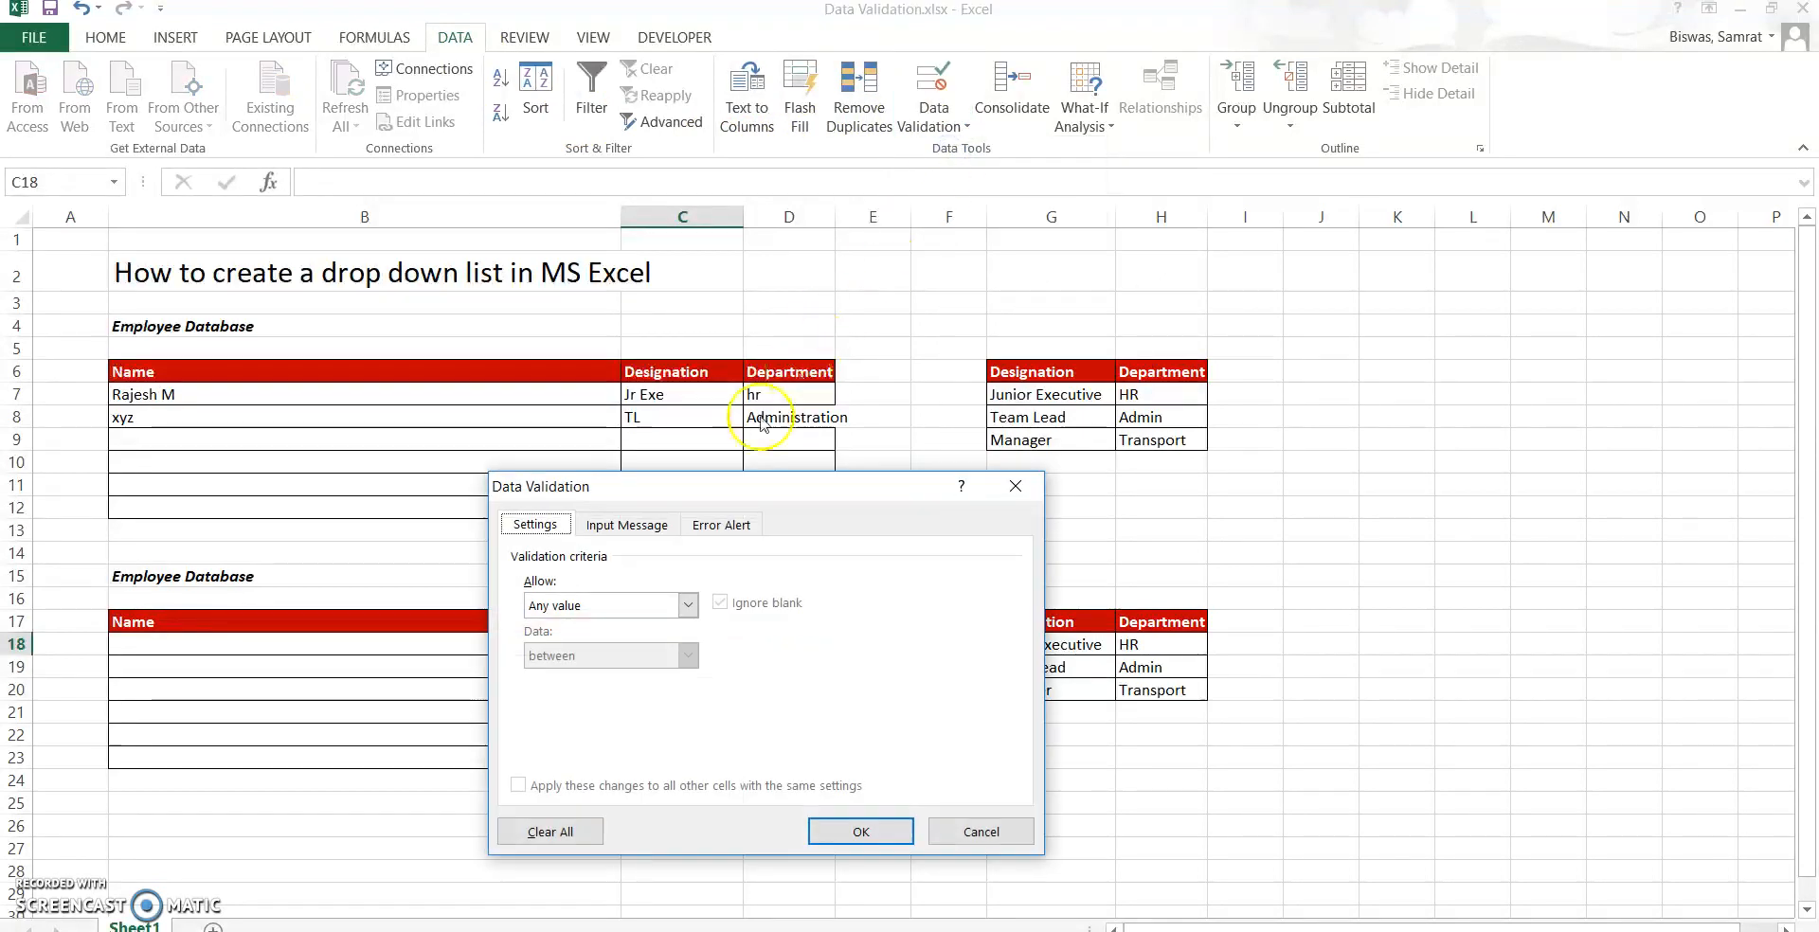
{"action": "left_click_drag", "start_coordinate": [720, 488], "coordinate": [562, 268]}
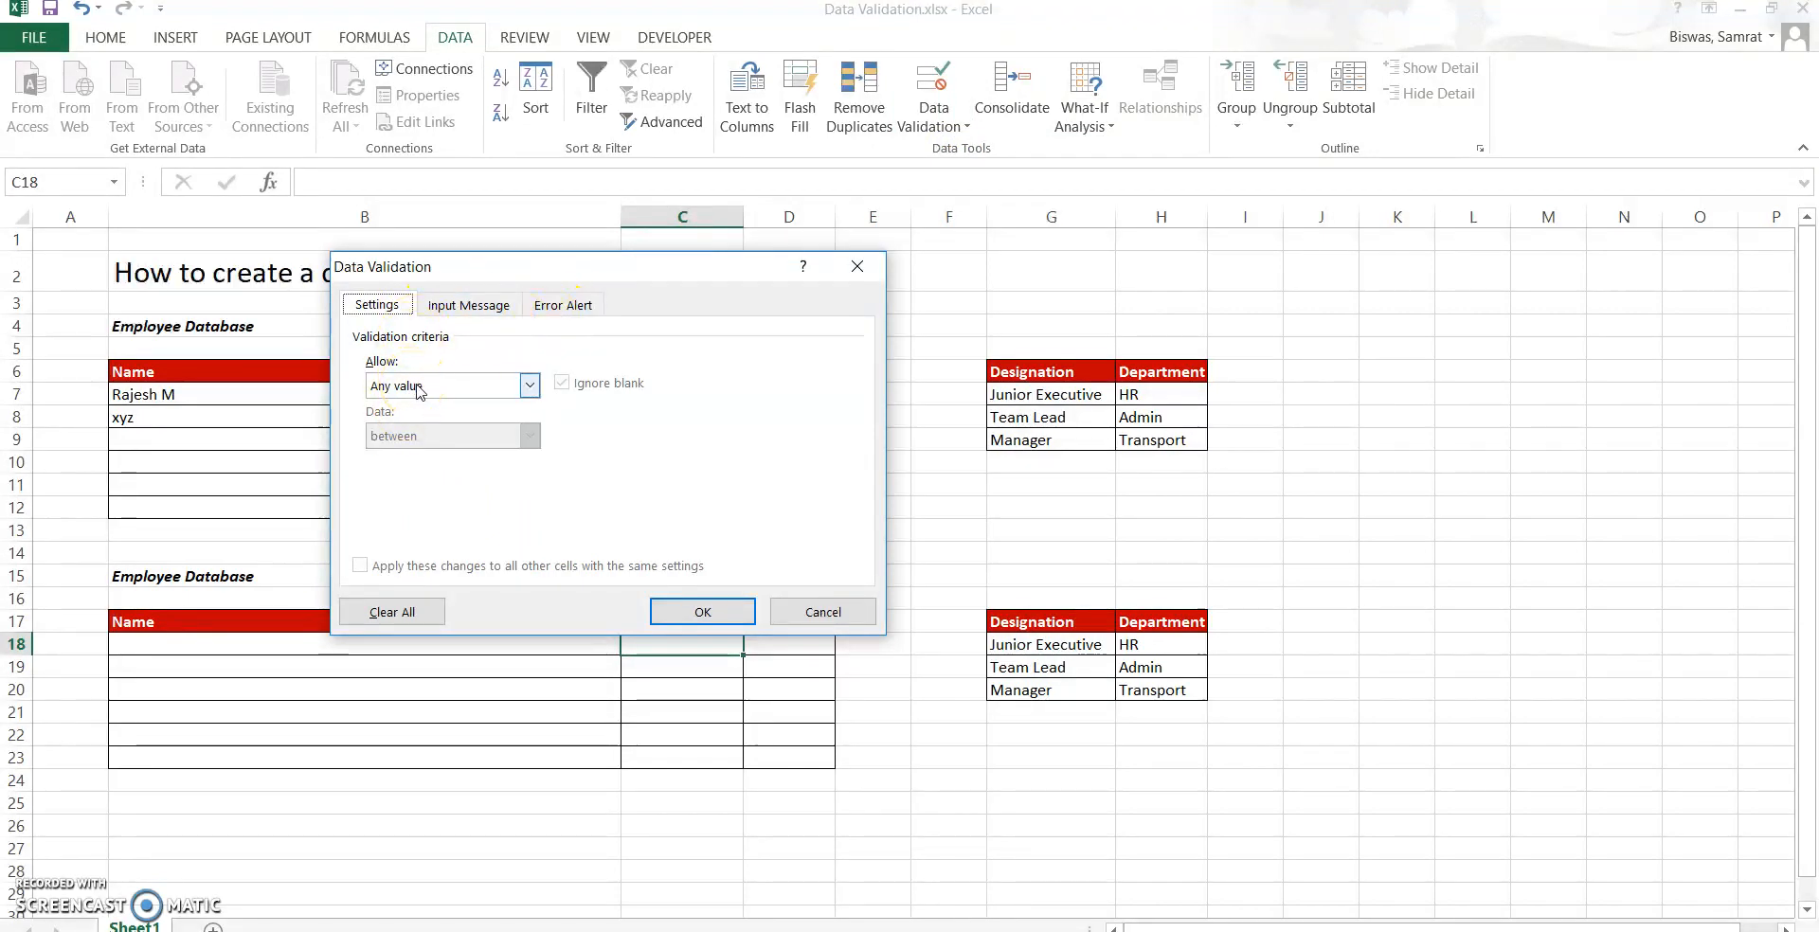
{"action": "left_click", "coordinate": [527, 384]}
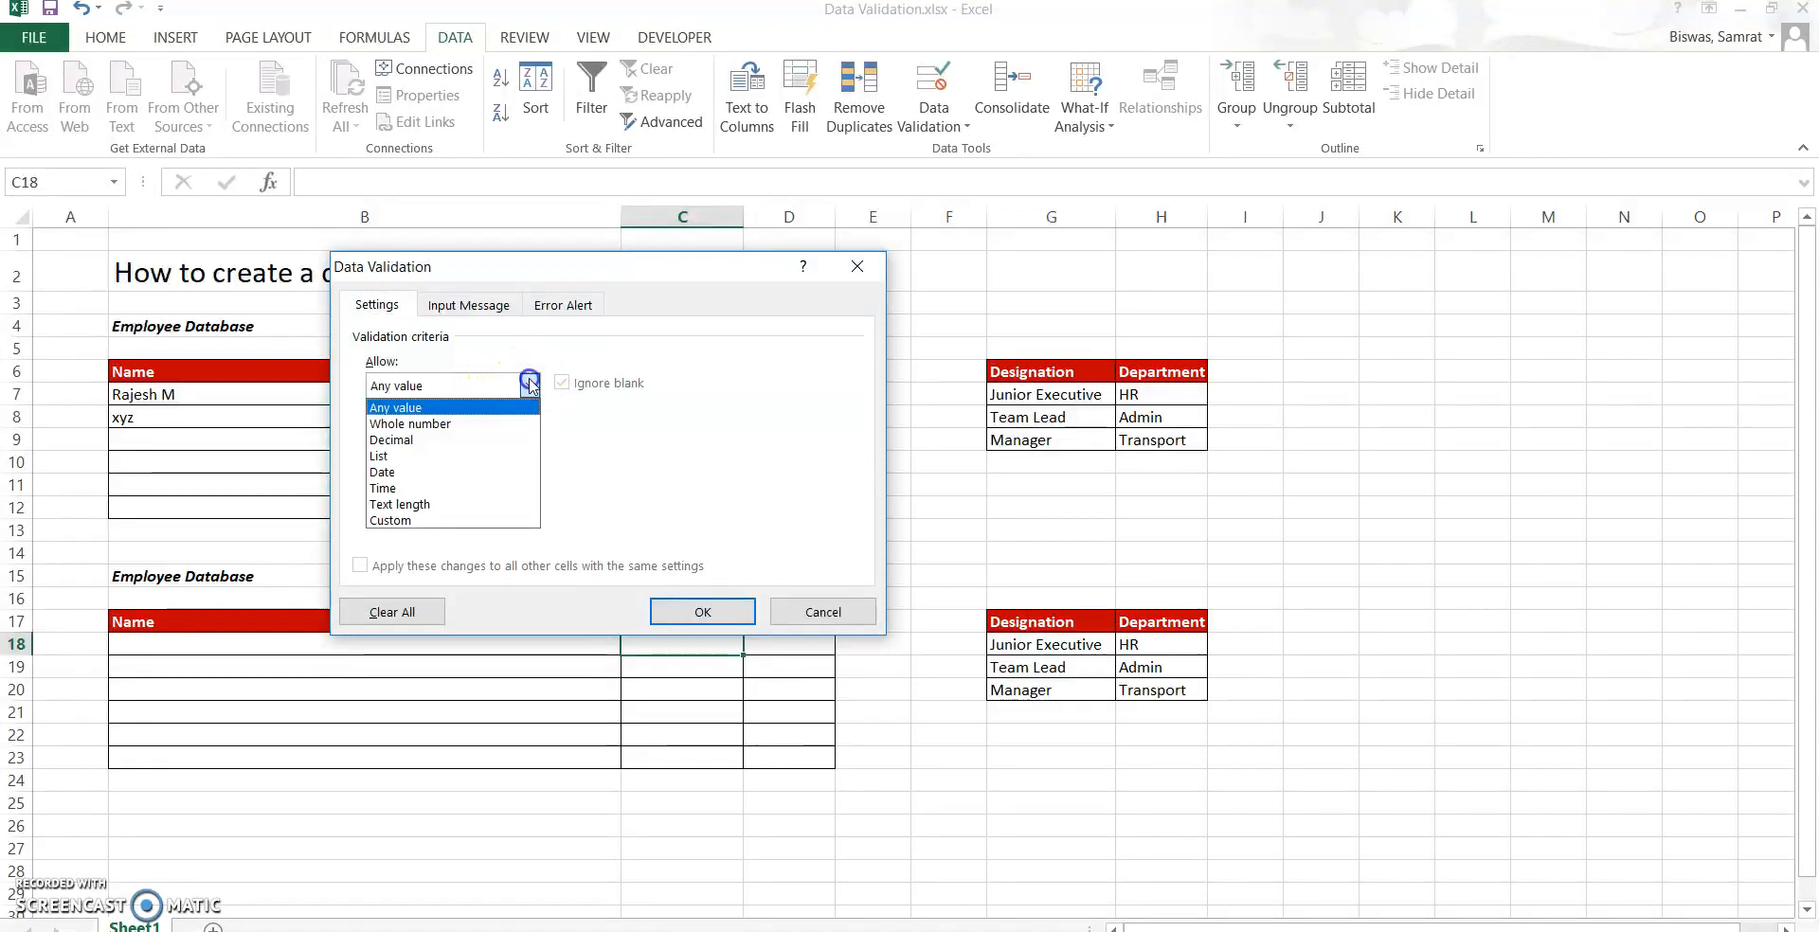
{"action": "left_click", "coordinate": [383, 457]}
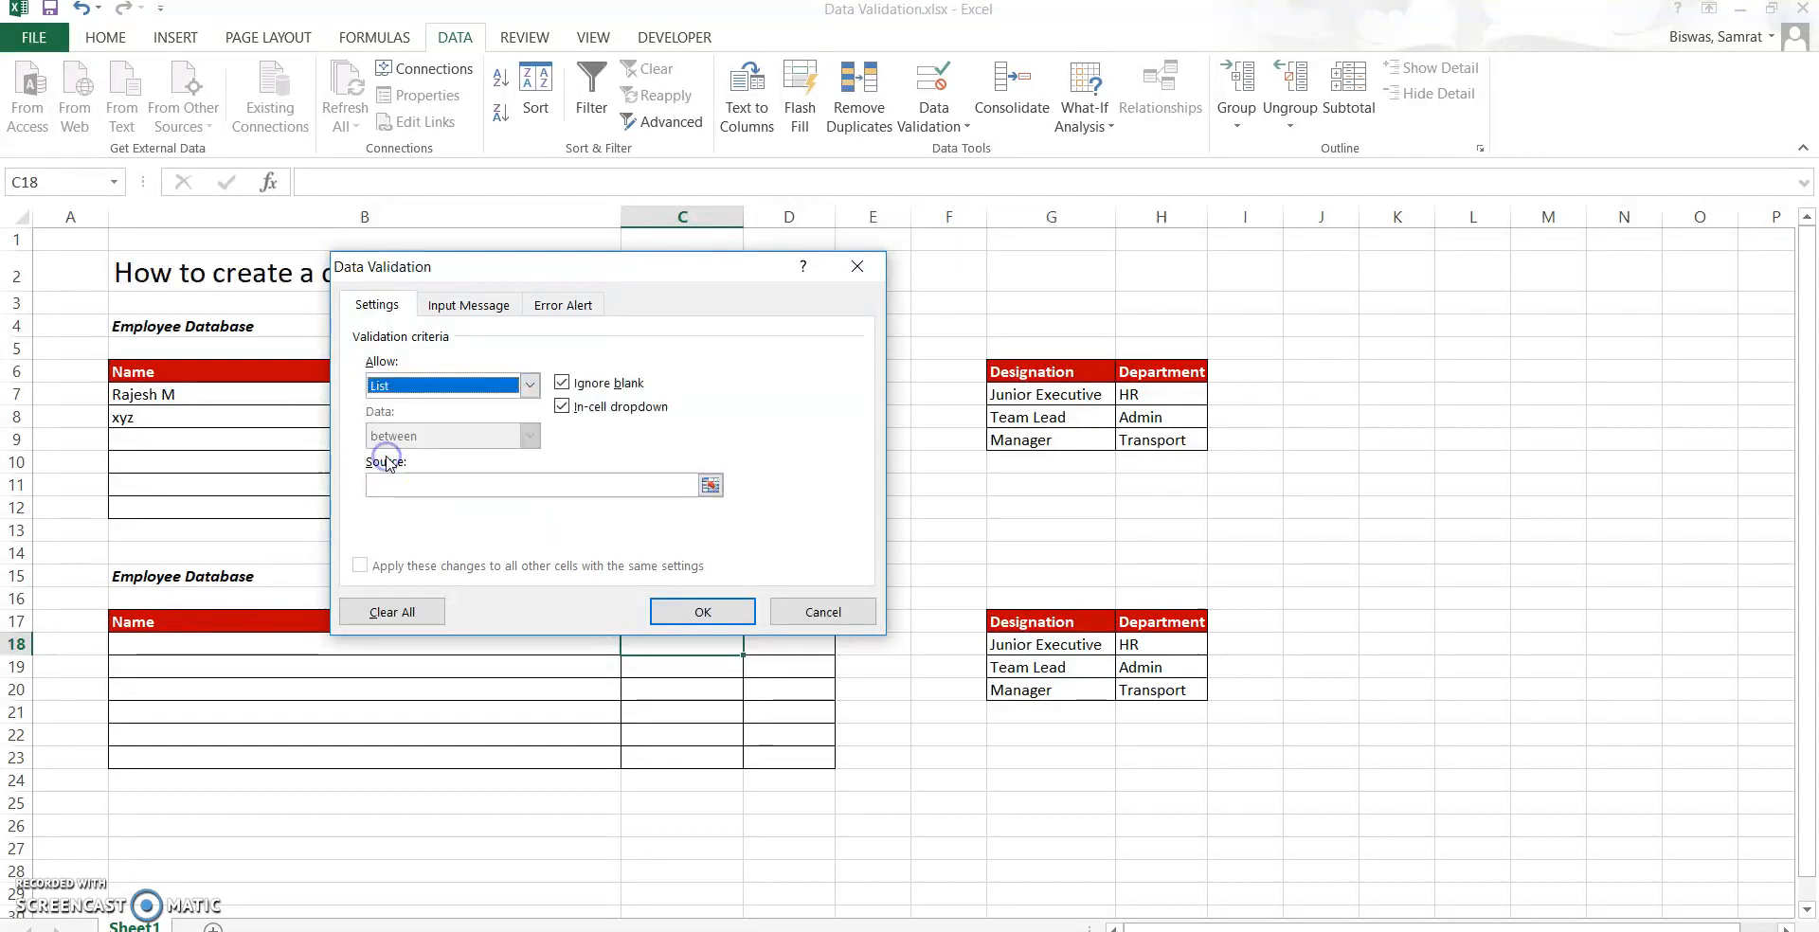
Use the lower designation reference cells =$G$18:$G$20 as the list source and apply the validation rule.
{"action": "left_click", "coordinate": [393, 487]}
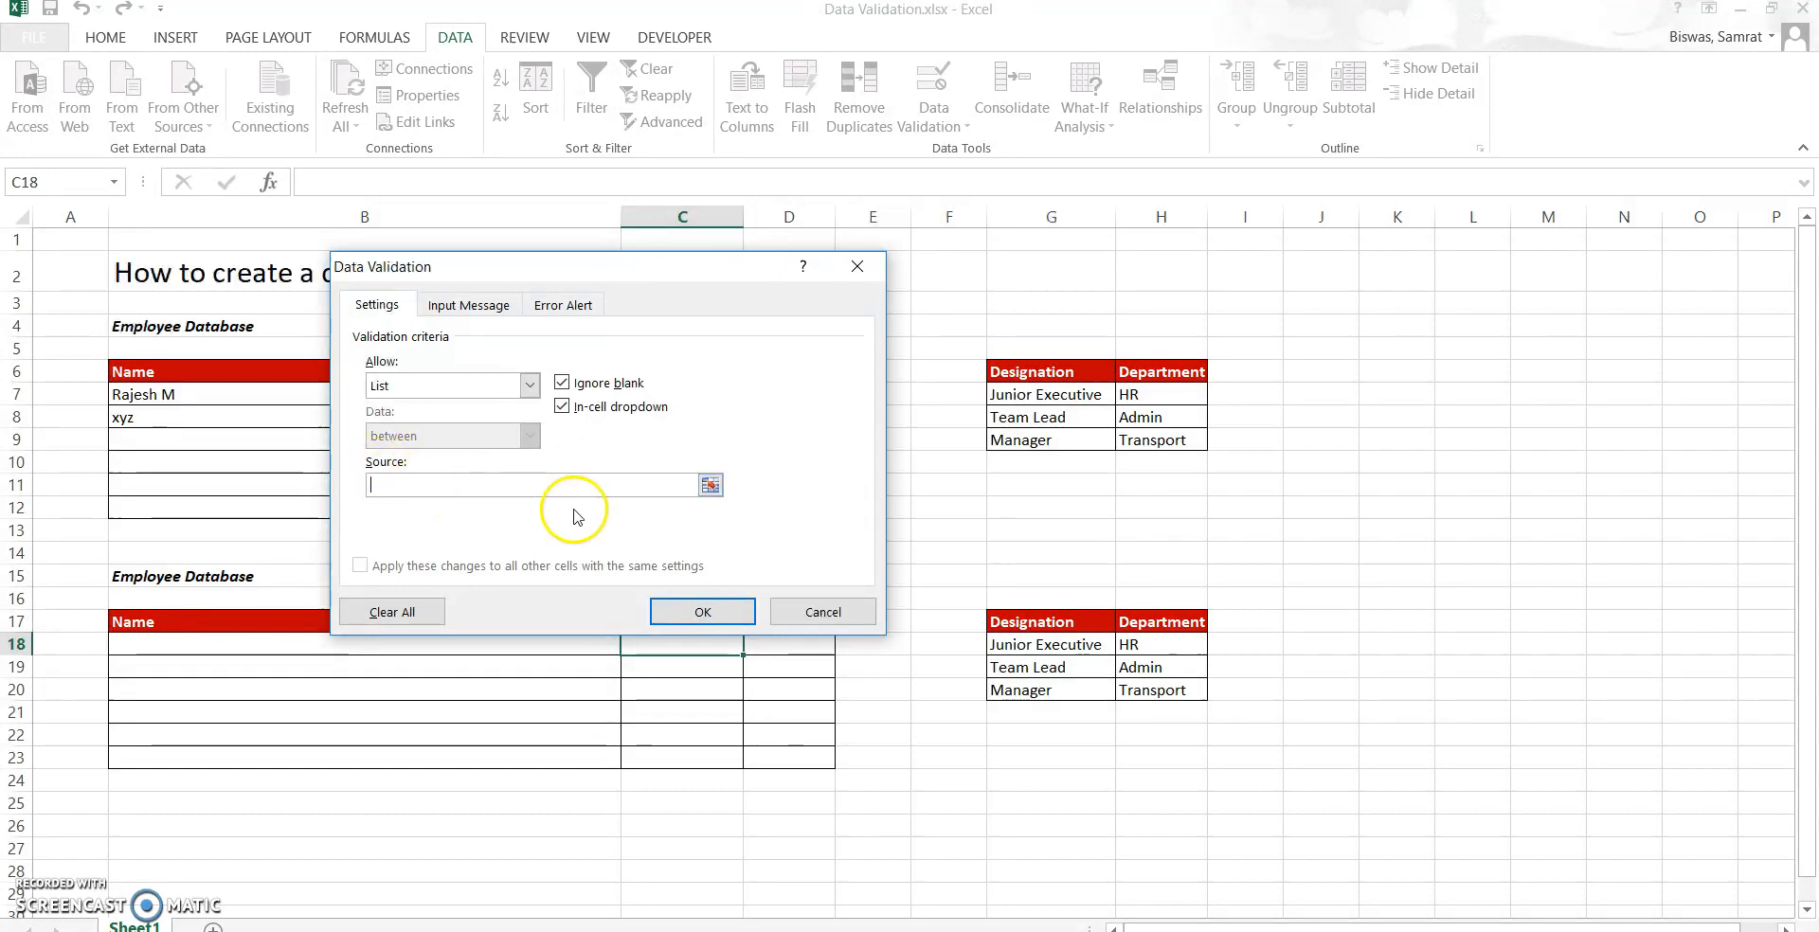
{"action": "left_click_drag", "start_coordinate": [626, 269], "coordinate": [1279, 194]}
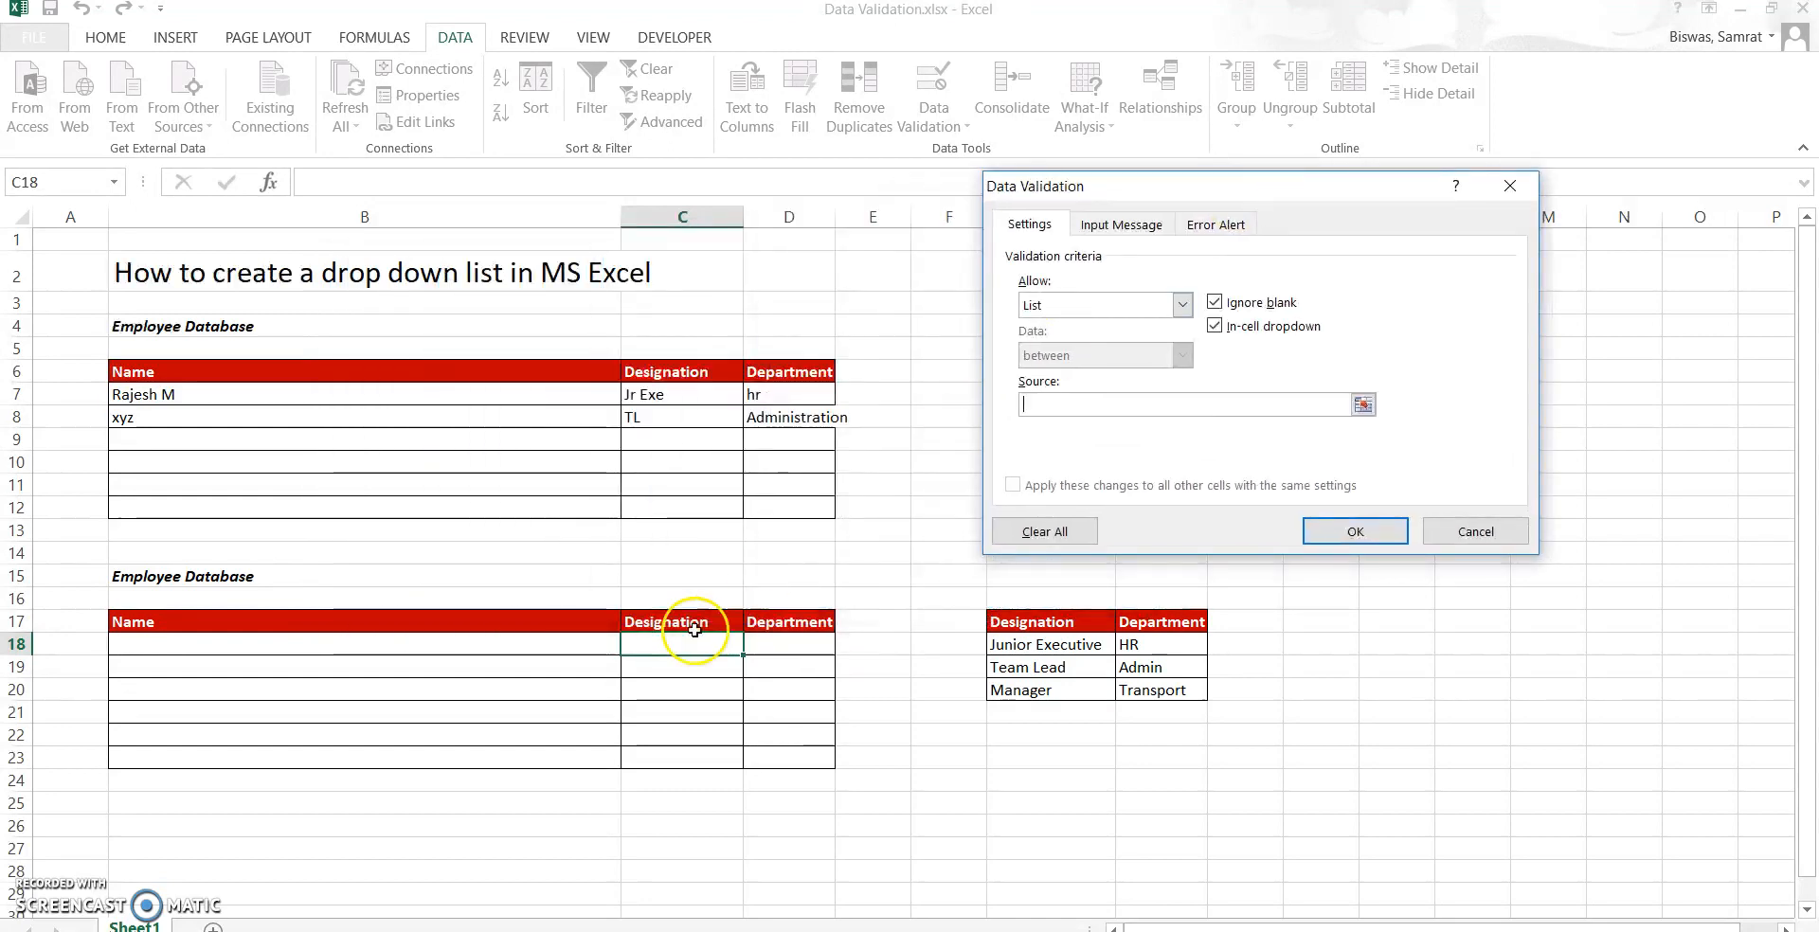
{"action": "left_click", "coordinate": [1069, 402]}
{"action": "left_click", "coordinate": [1042, 646]}
{"action": "left_click_drag", "start_coordinate": [1042, 646], "coordinate": [1047, 689]}
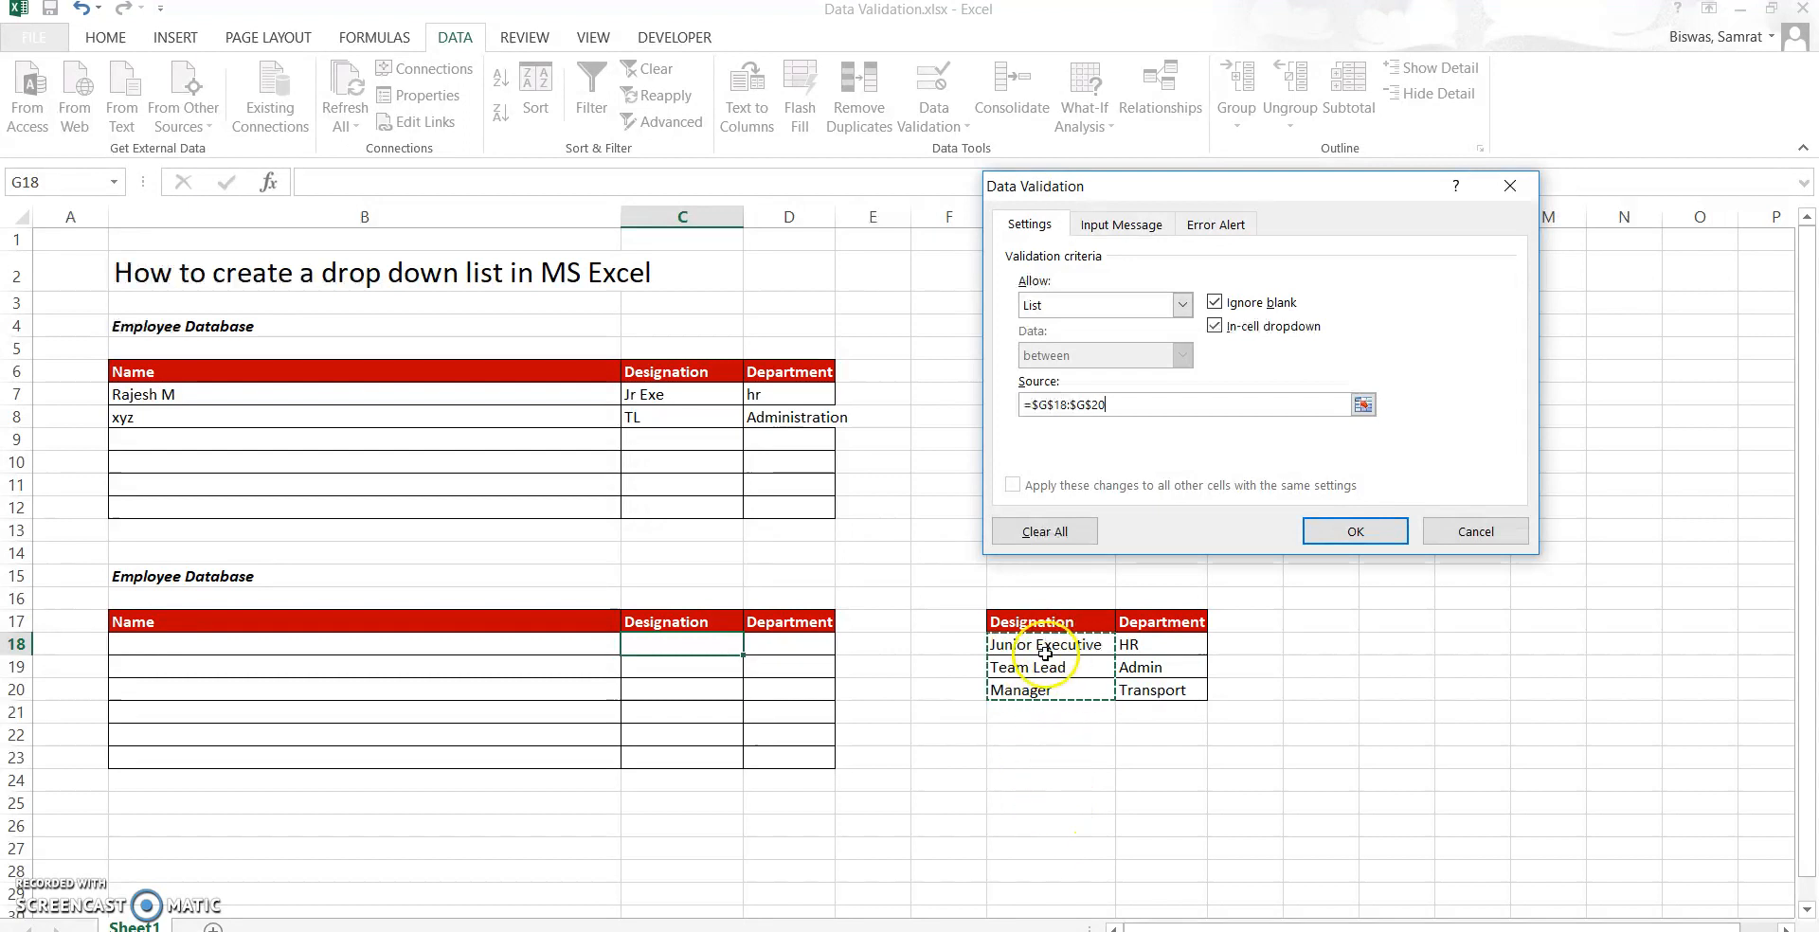
{"action": "left_click", "coordinate": [1356, 533]}
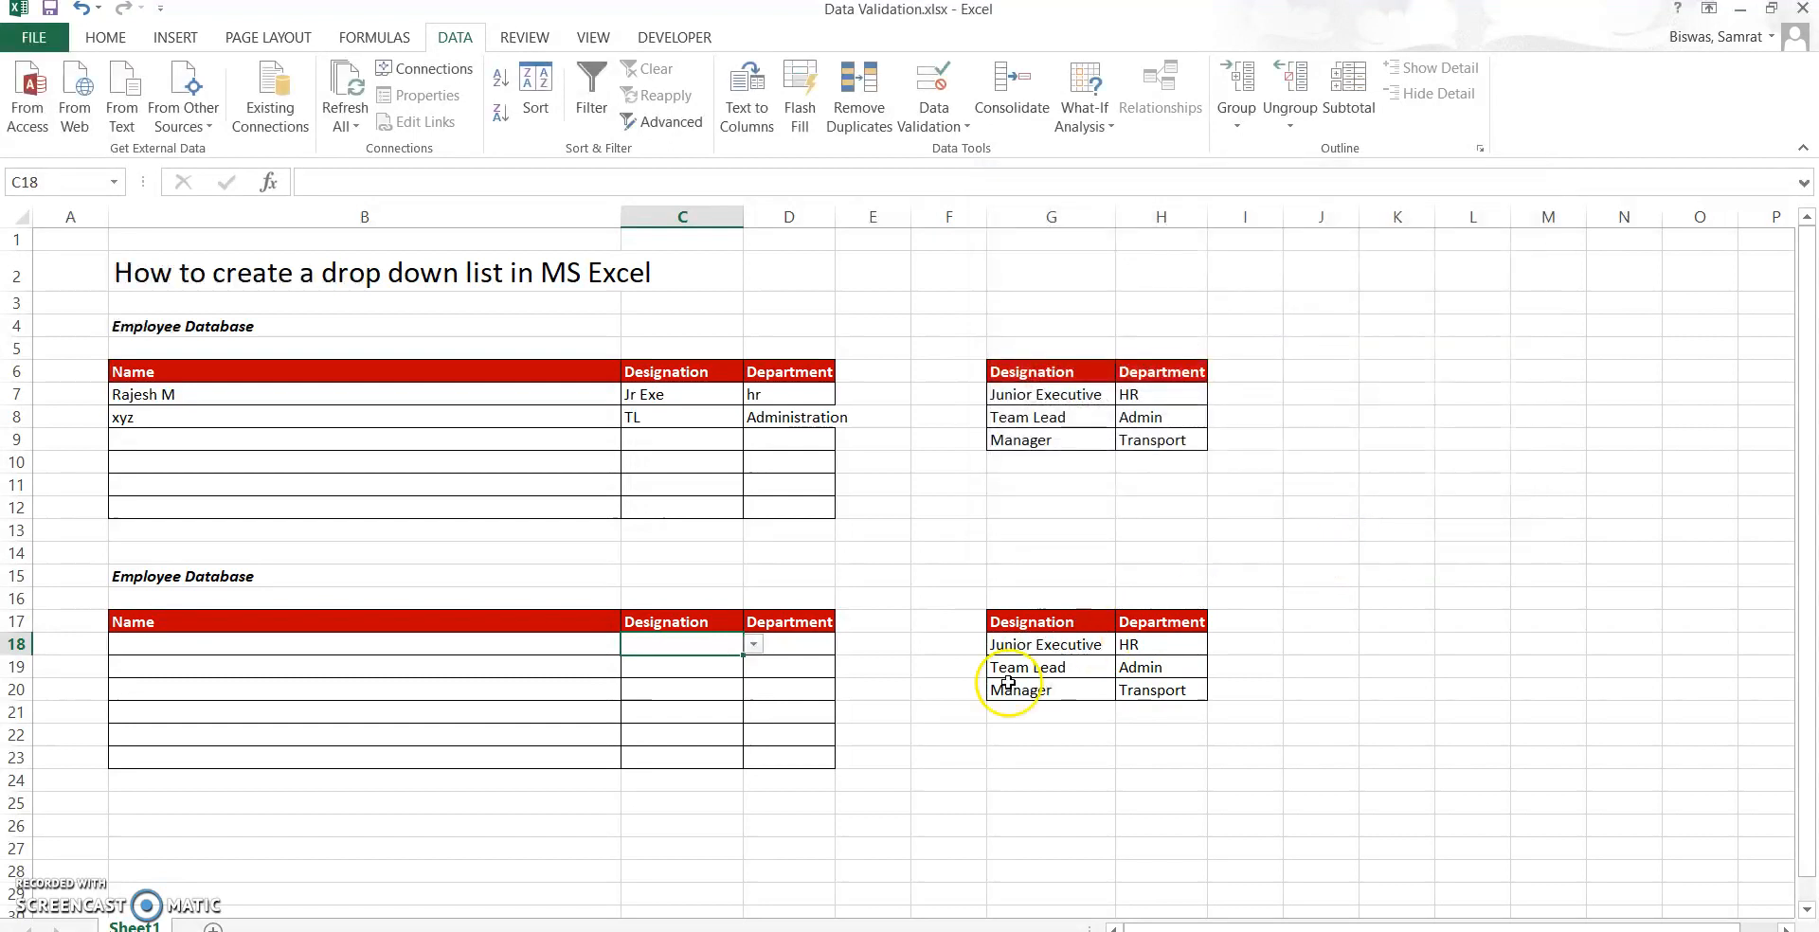
Fill the Designation drop-down from C18 down to C23 and check the options it offers.
{"action": "left_click_drag", "start_coordinate": [744, 654], "coordinate": [739, 766]}
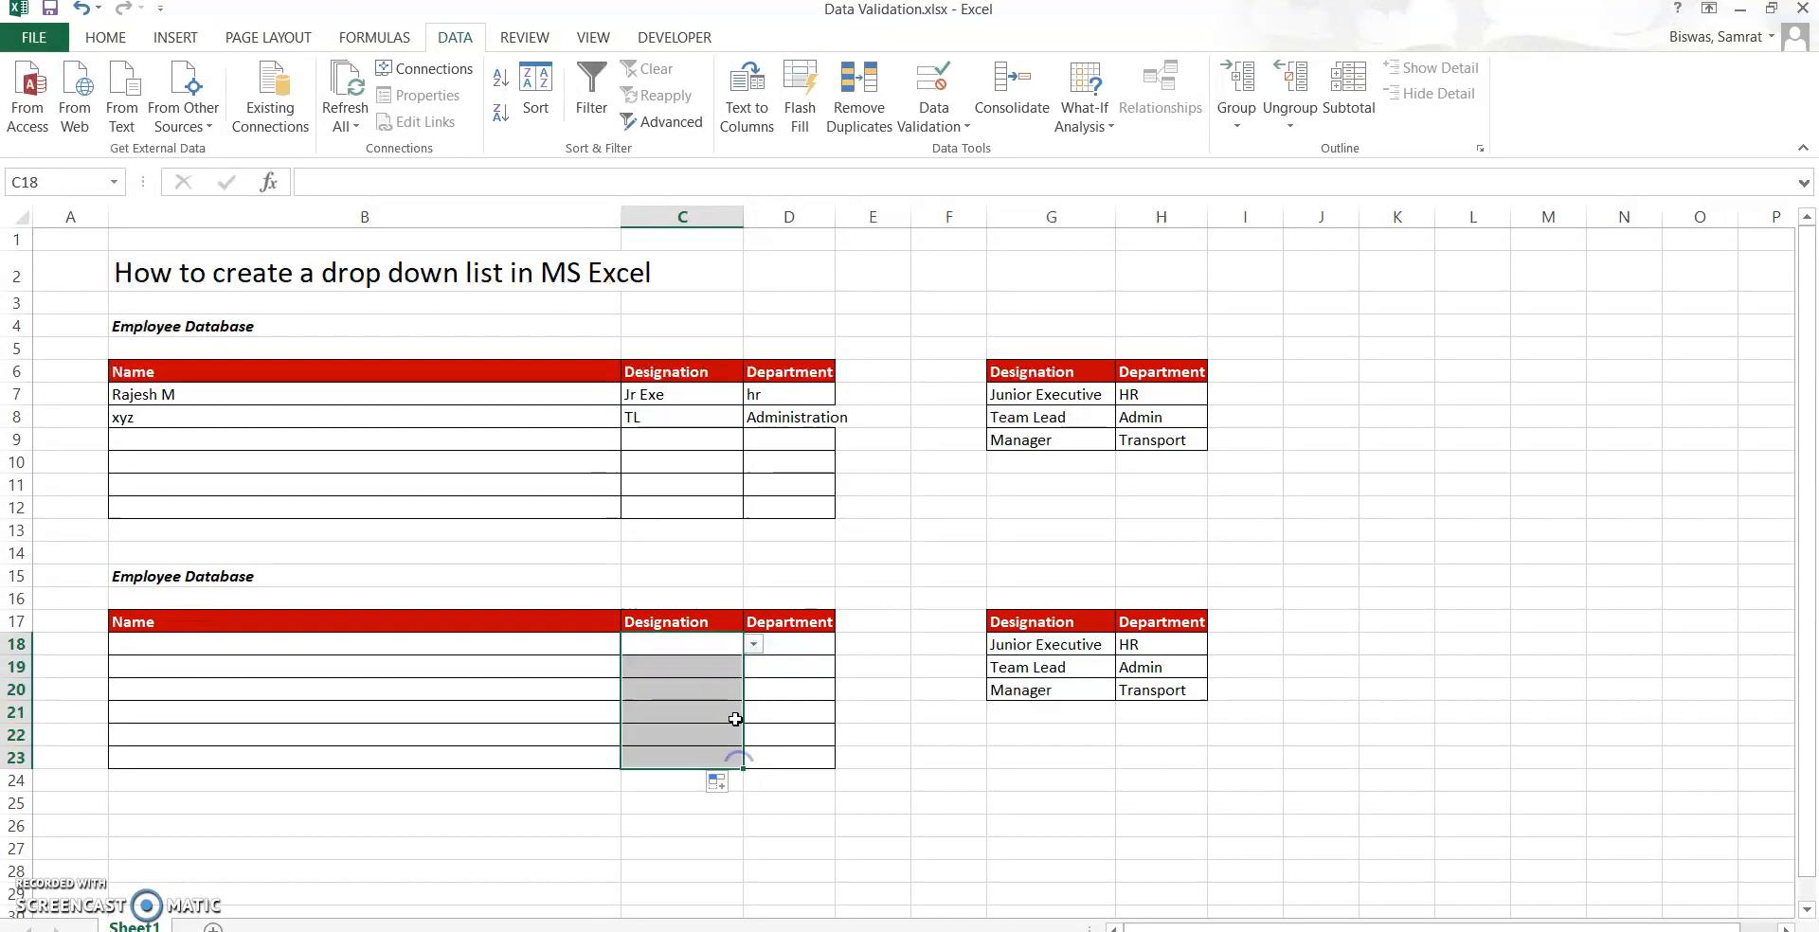
{"action": "left_click", "coordinate": [755, 646]}
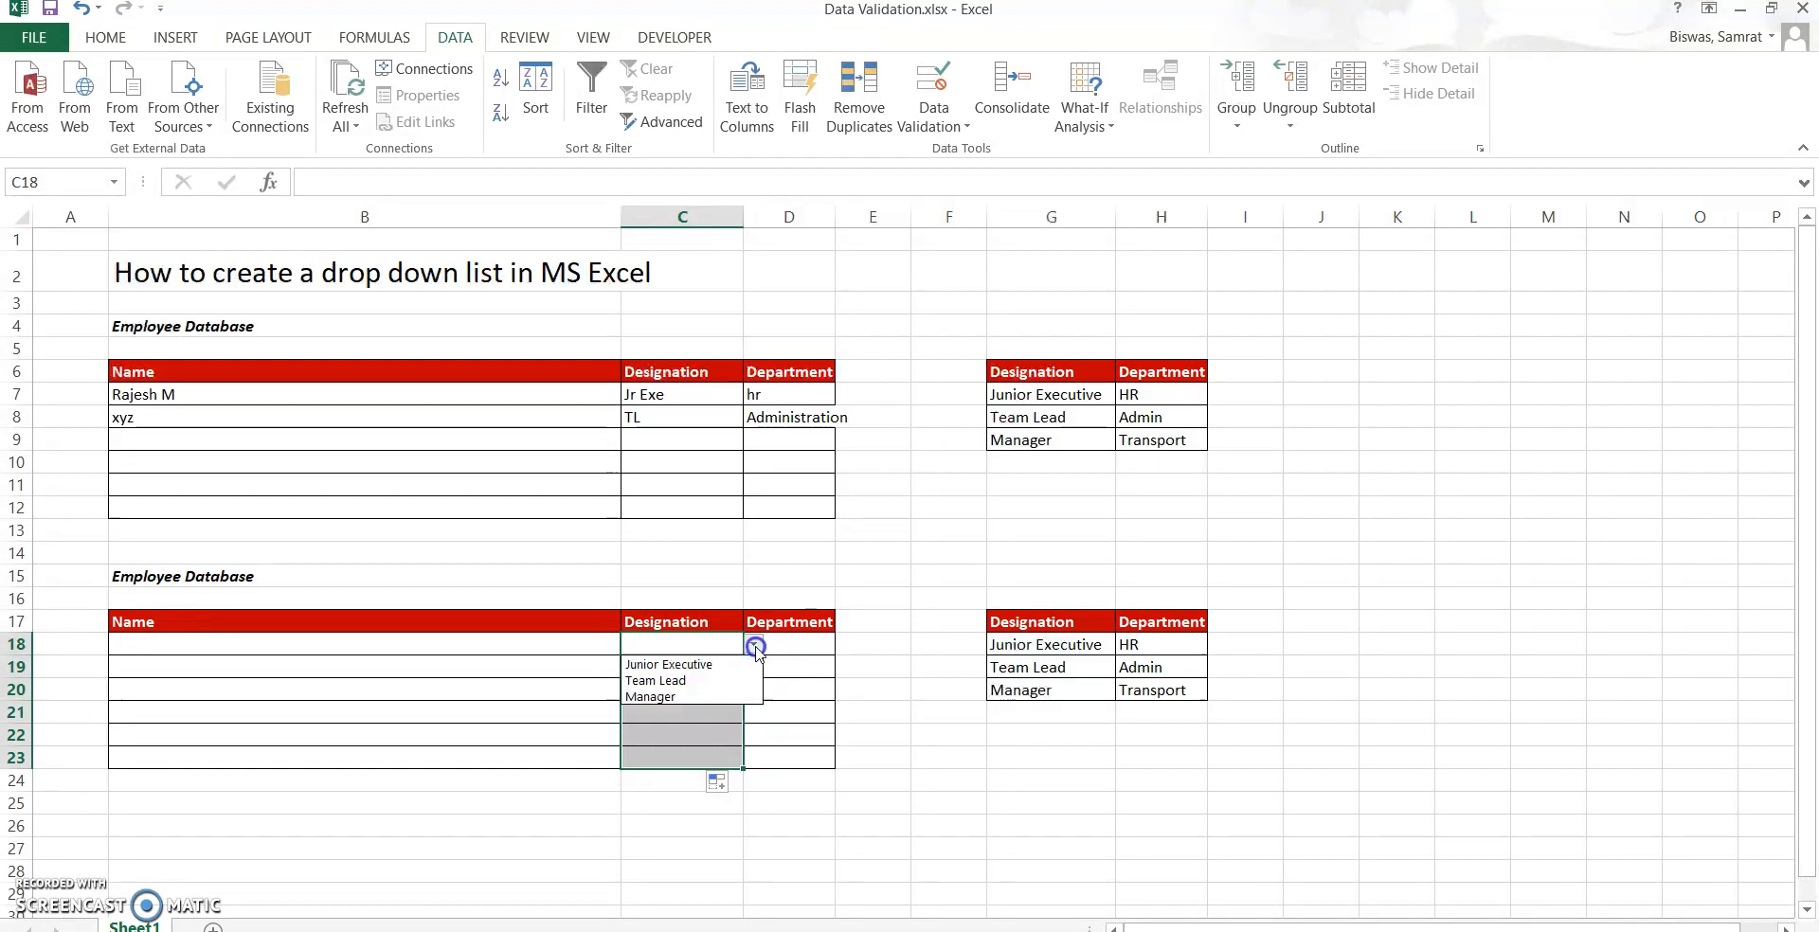
{"action": "left_click", "coordinate": [695, 643]}
Enter the employee's name in B18 and choose Junior Executive as the designation in C18.
{"action": "left_click", "coordinate": [528, 645]}
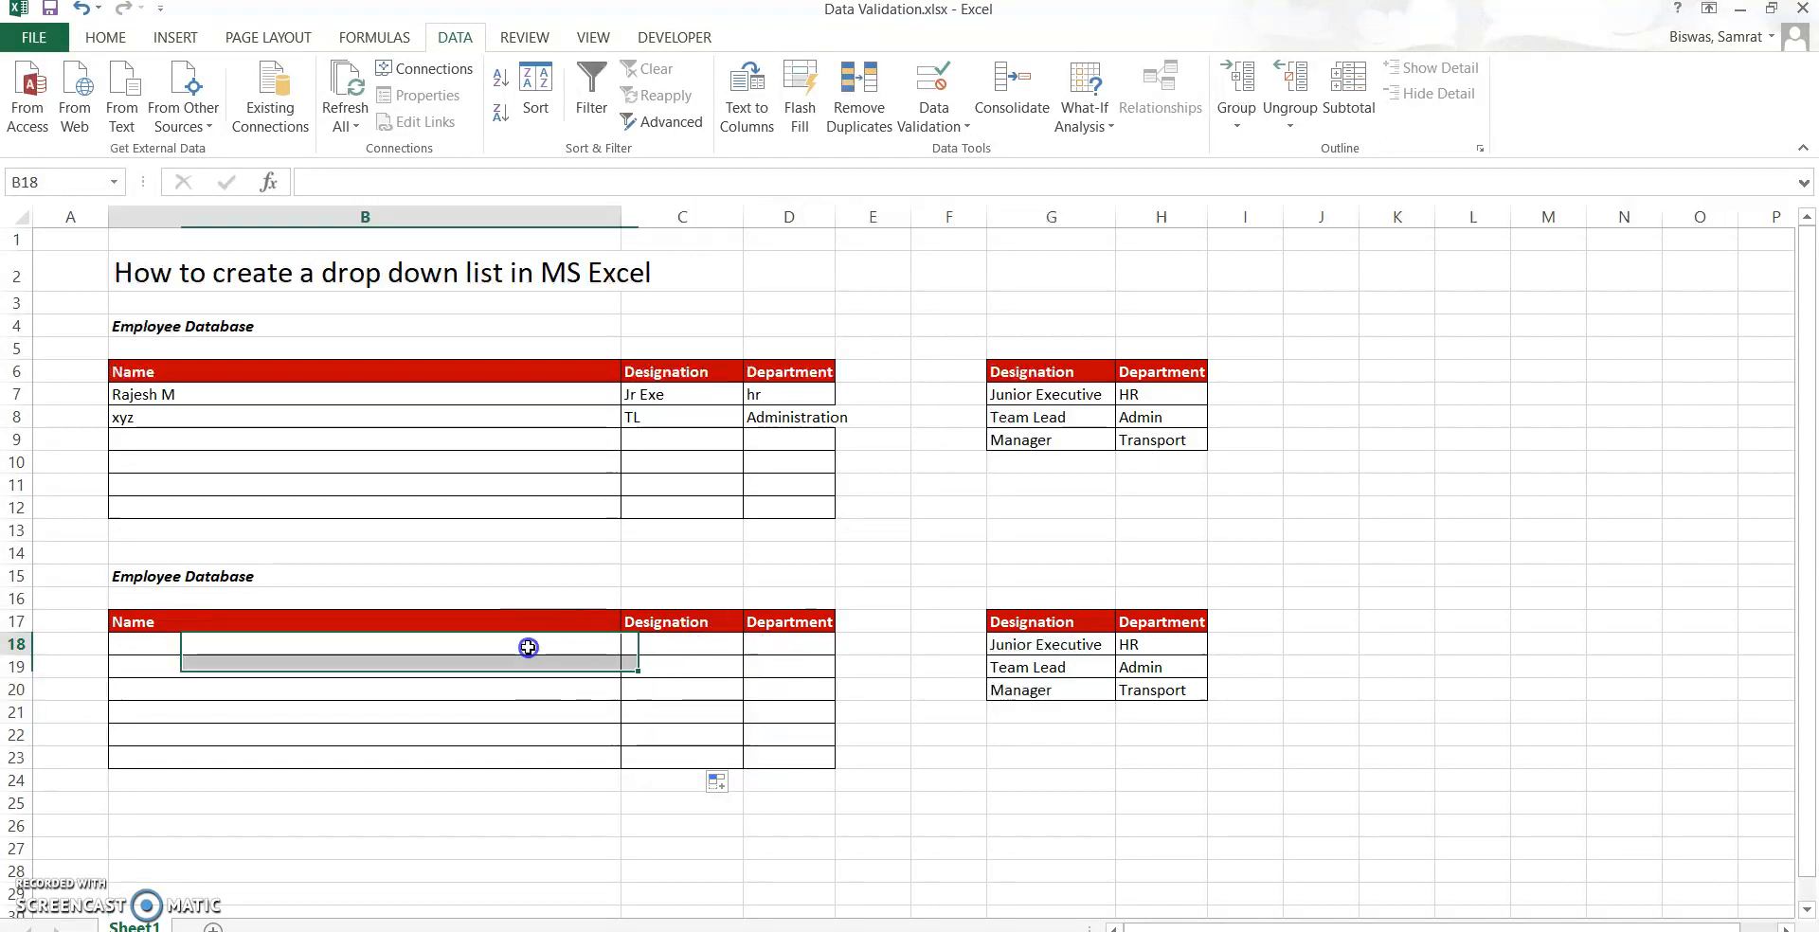
{"action": "type", "text": "Rajesh M"}
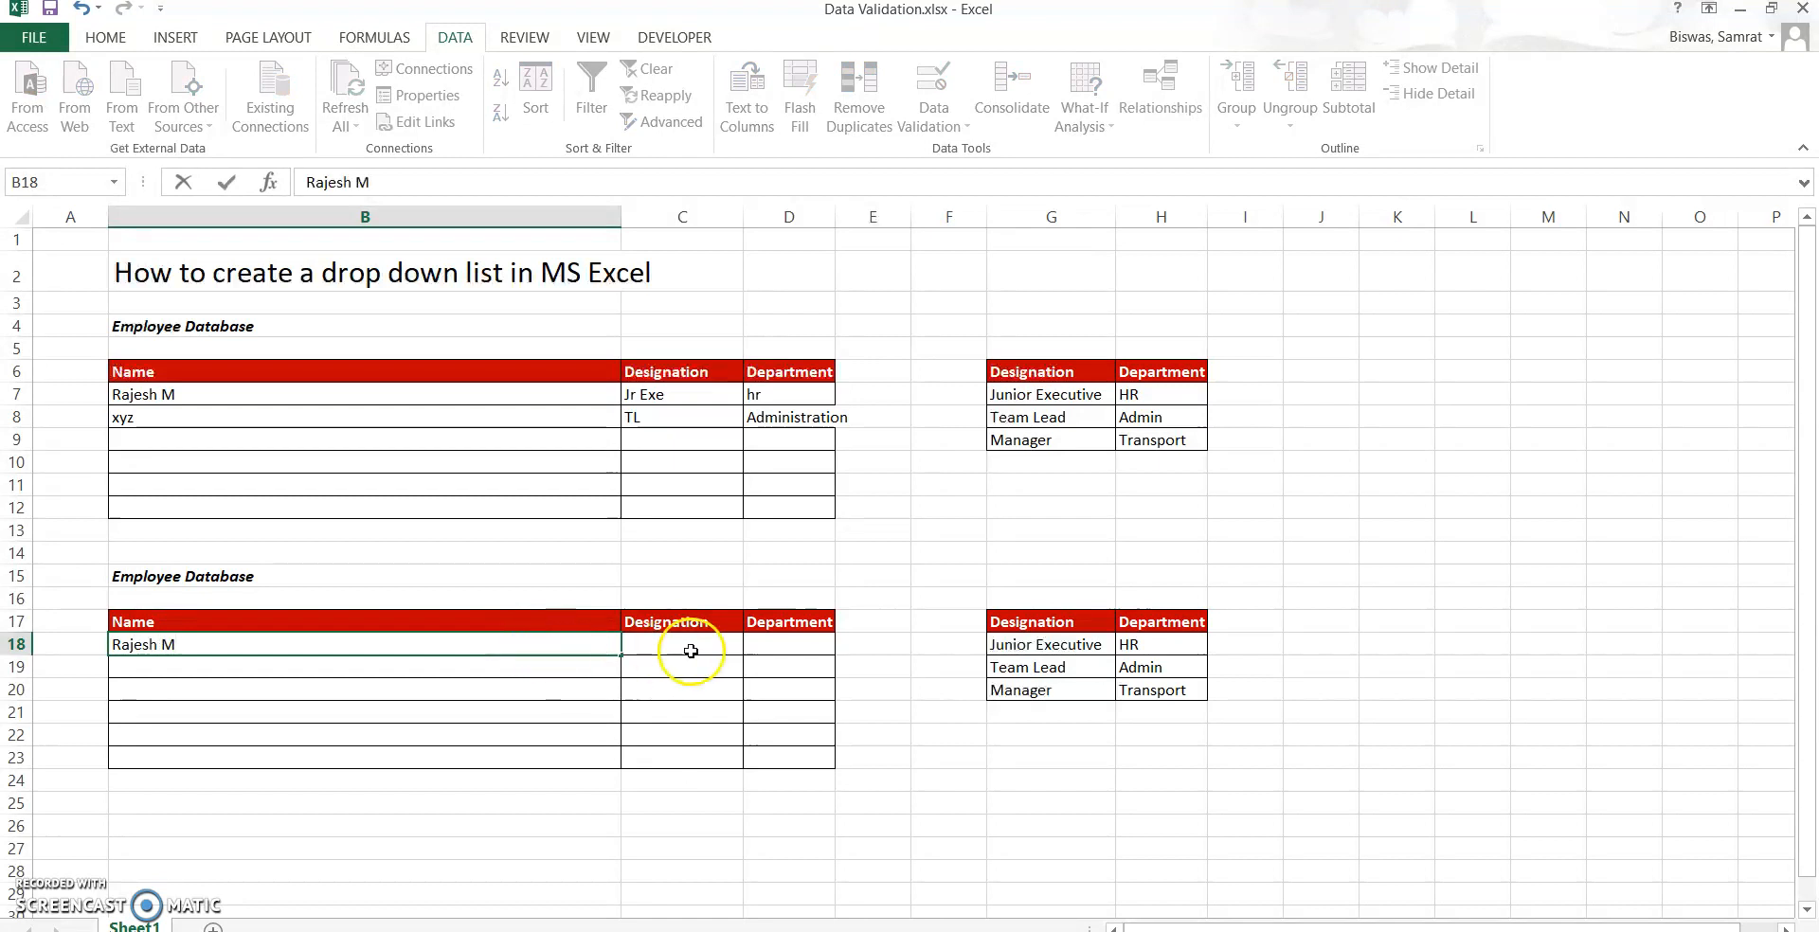
{"action": "left_click", "coordinate": [690, 651]}
{"action": "left_click", "coordinate": [754, 645]}
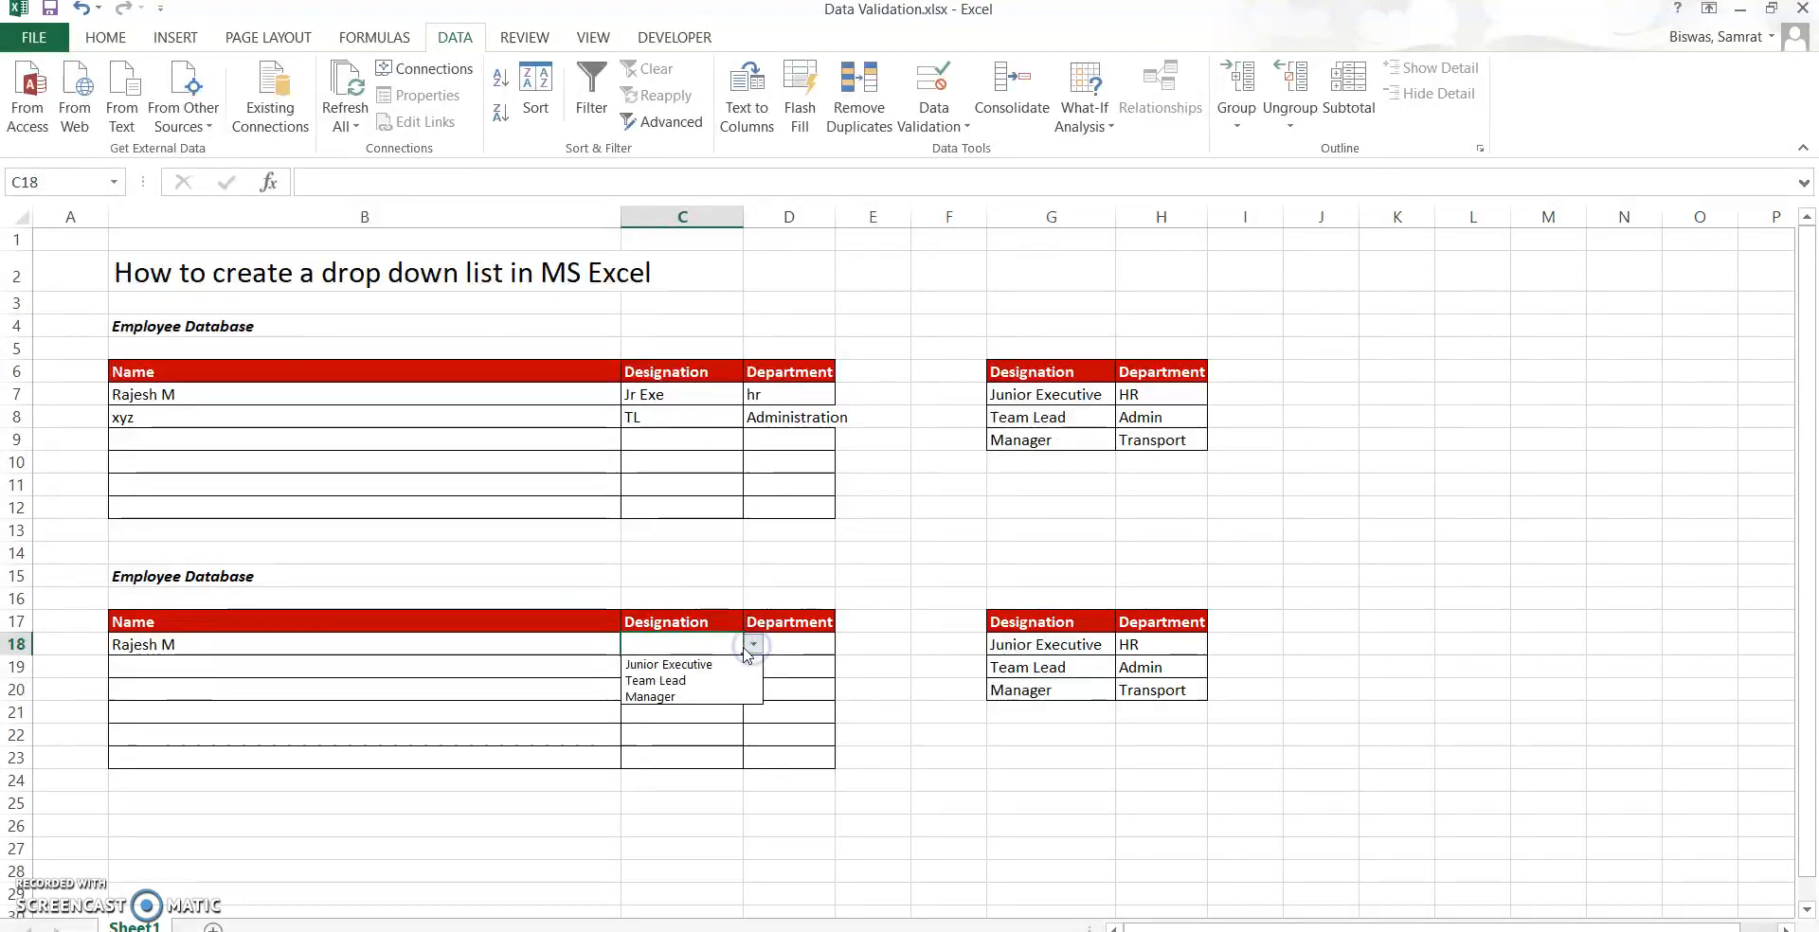
{"action": "left_click", "coordinate": [696, 666]}
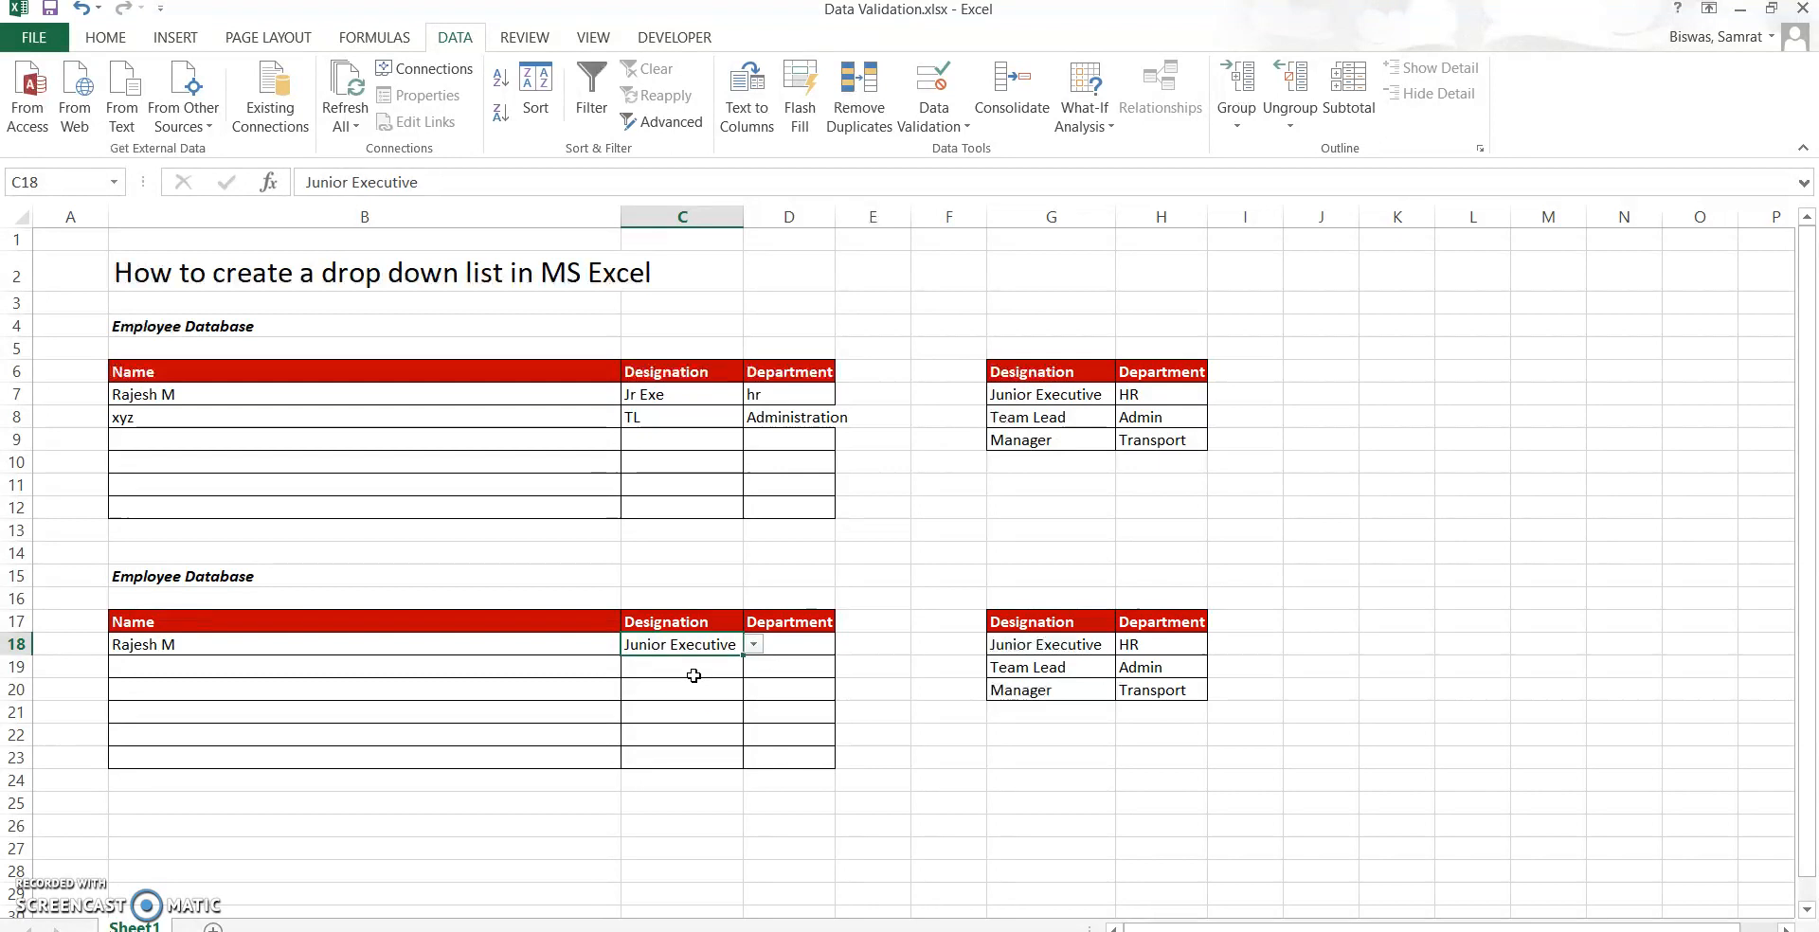
Choose Team Lead in C19 and Manager in C20 from the Designation drop-downs.
{"action": "left_click", "coordinate": [712, 670]}
{"action": "left_click", "coordinate": [753, 667]}
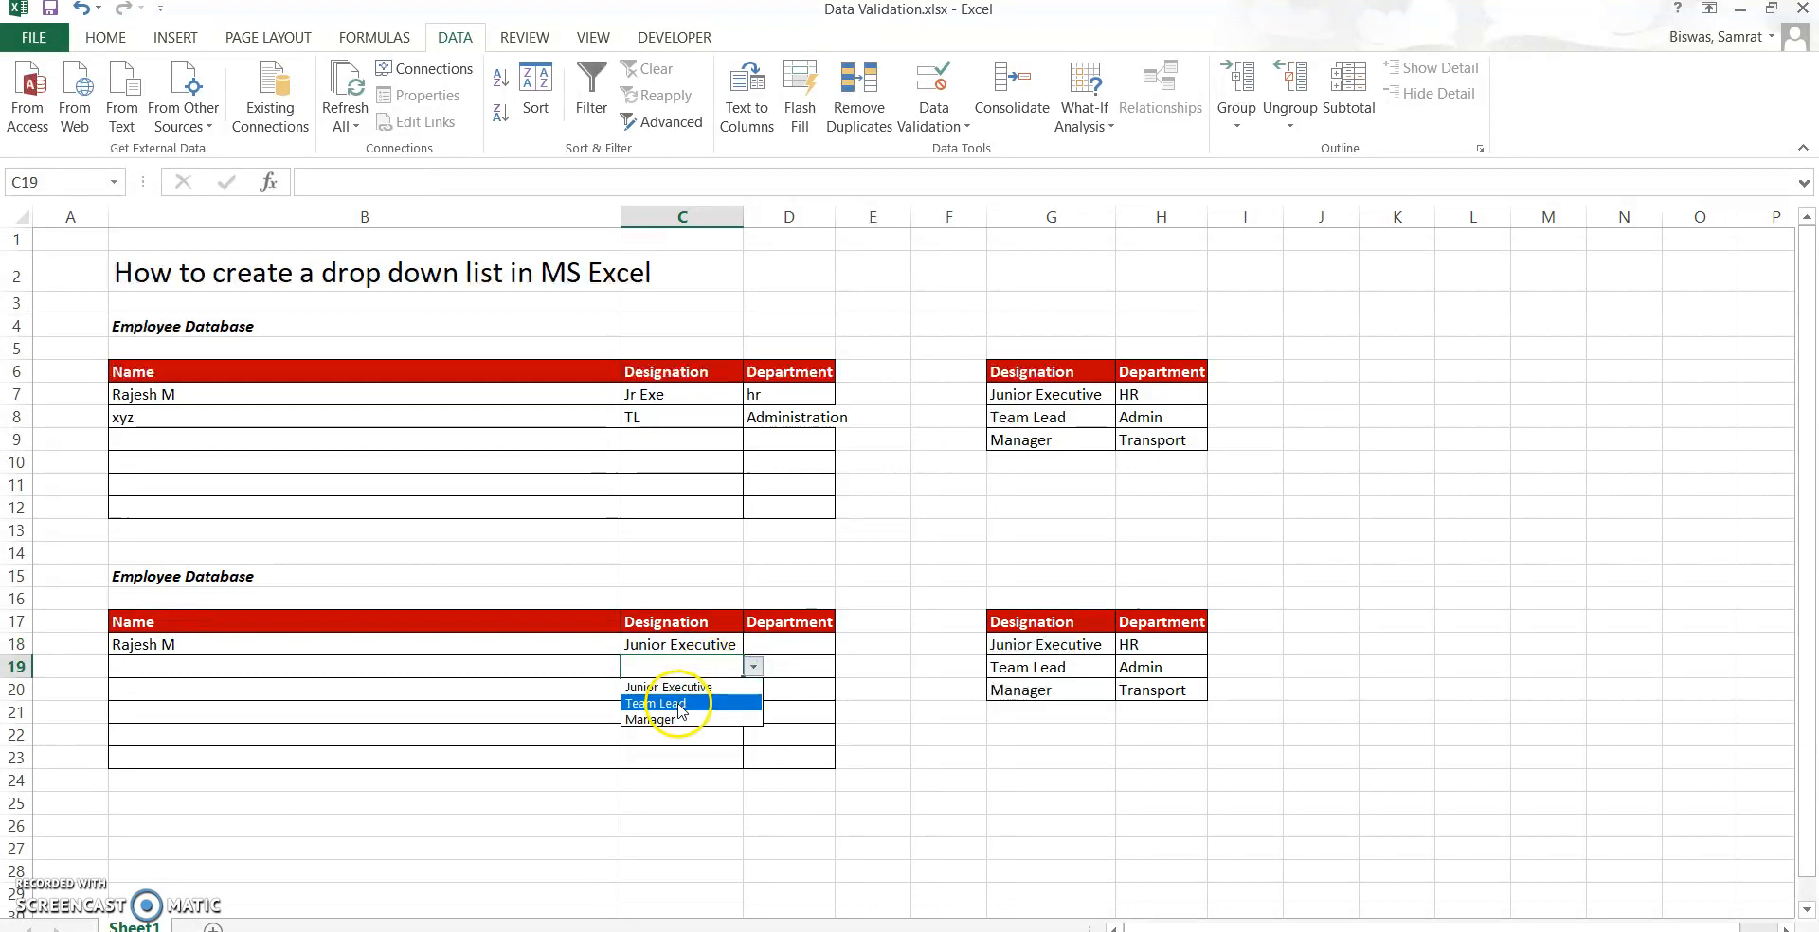
{"action": "left_click", "coordinate": [720, 710]}
{"action": "left_click", "coordinate": [735, 690]}
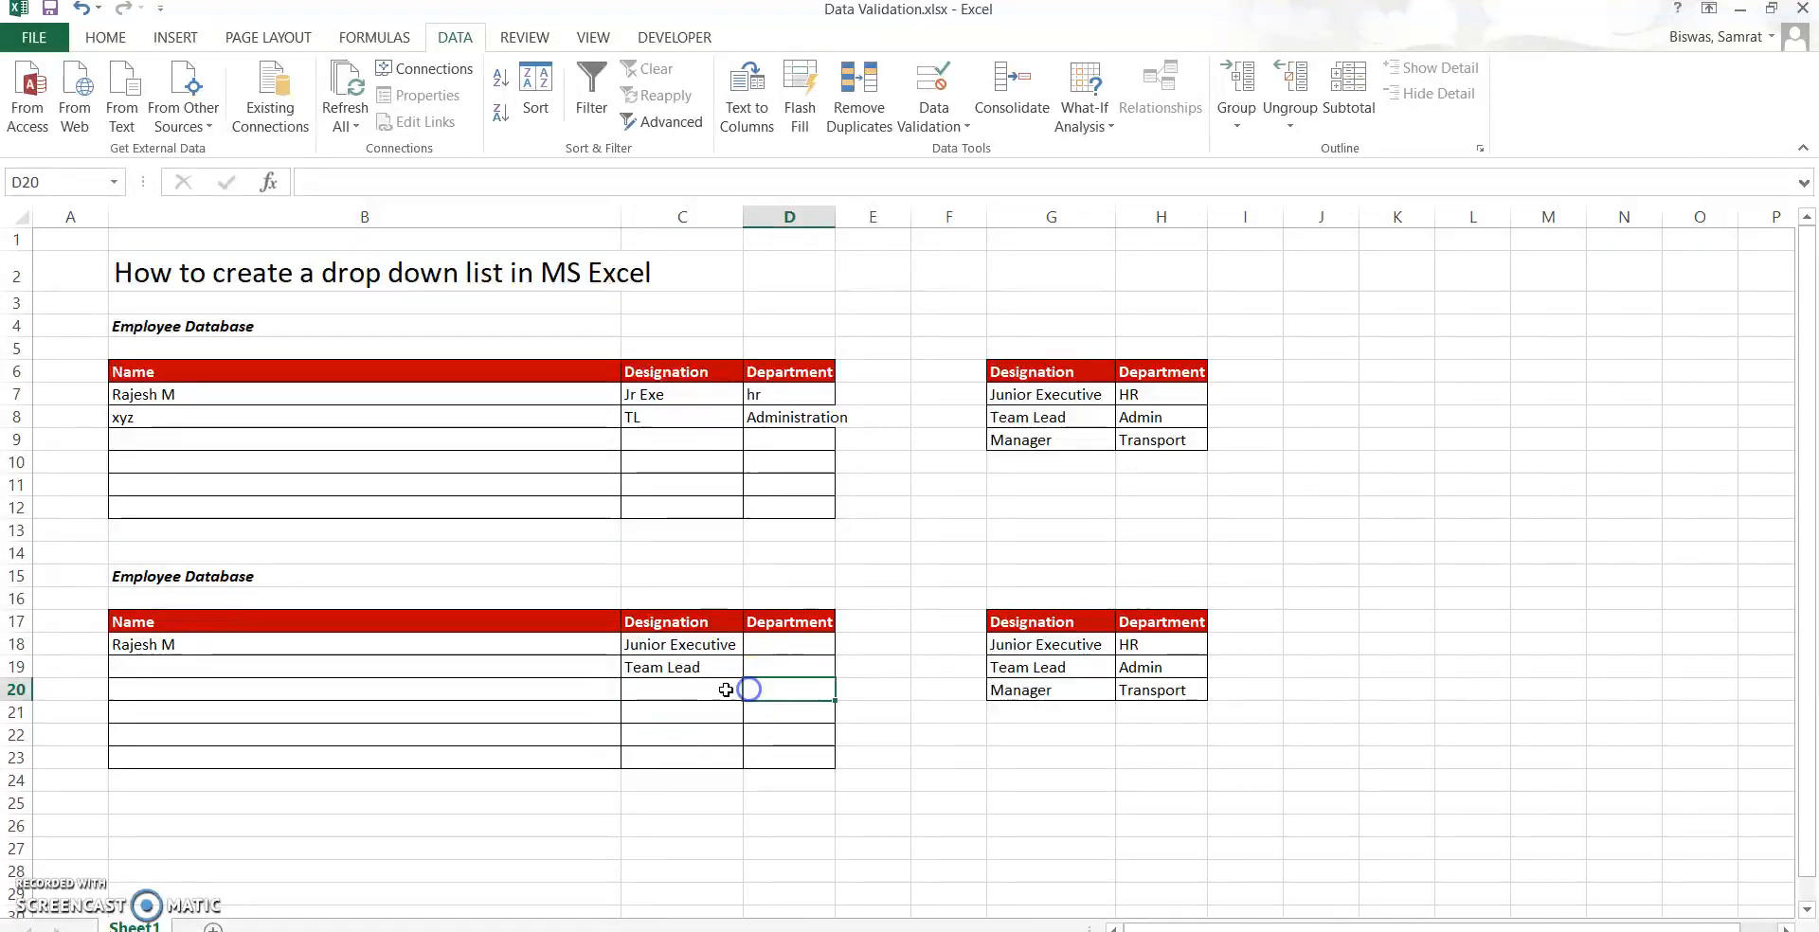
{"action": "left_click", "coordinate": [754, 692]}
{"action": "left_click", "coordinate": [678, 740]}
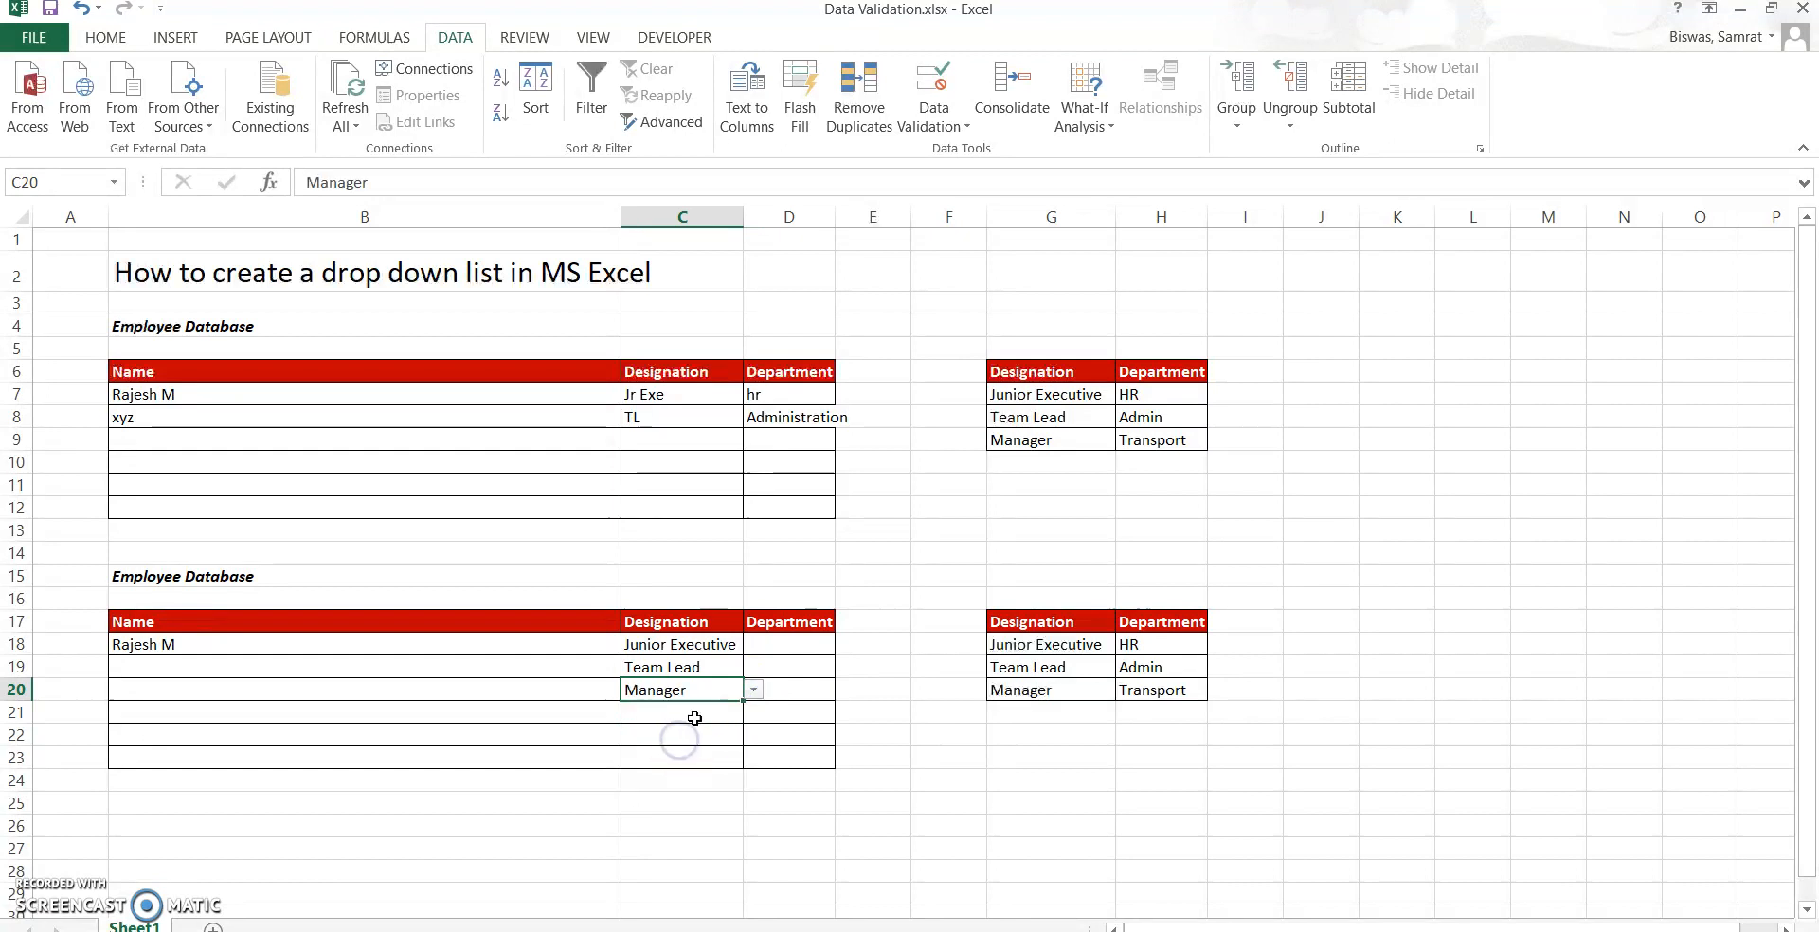
Enter the free-text designations Mgr in C9 and TL in C10 of the upper table.
{"action": "left_click", "coordinate": [668, 442]}
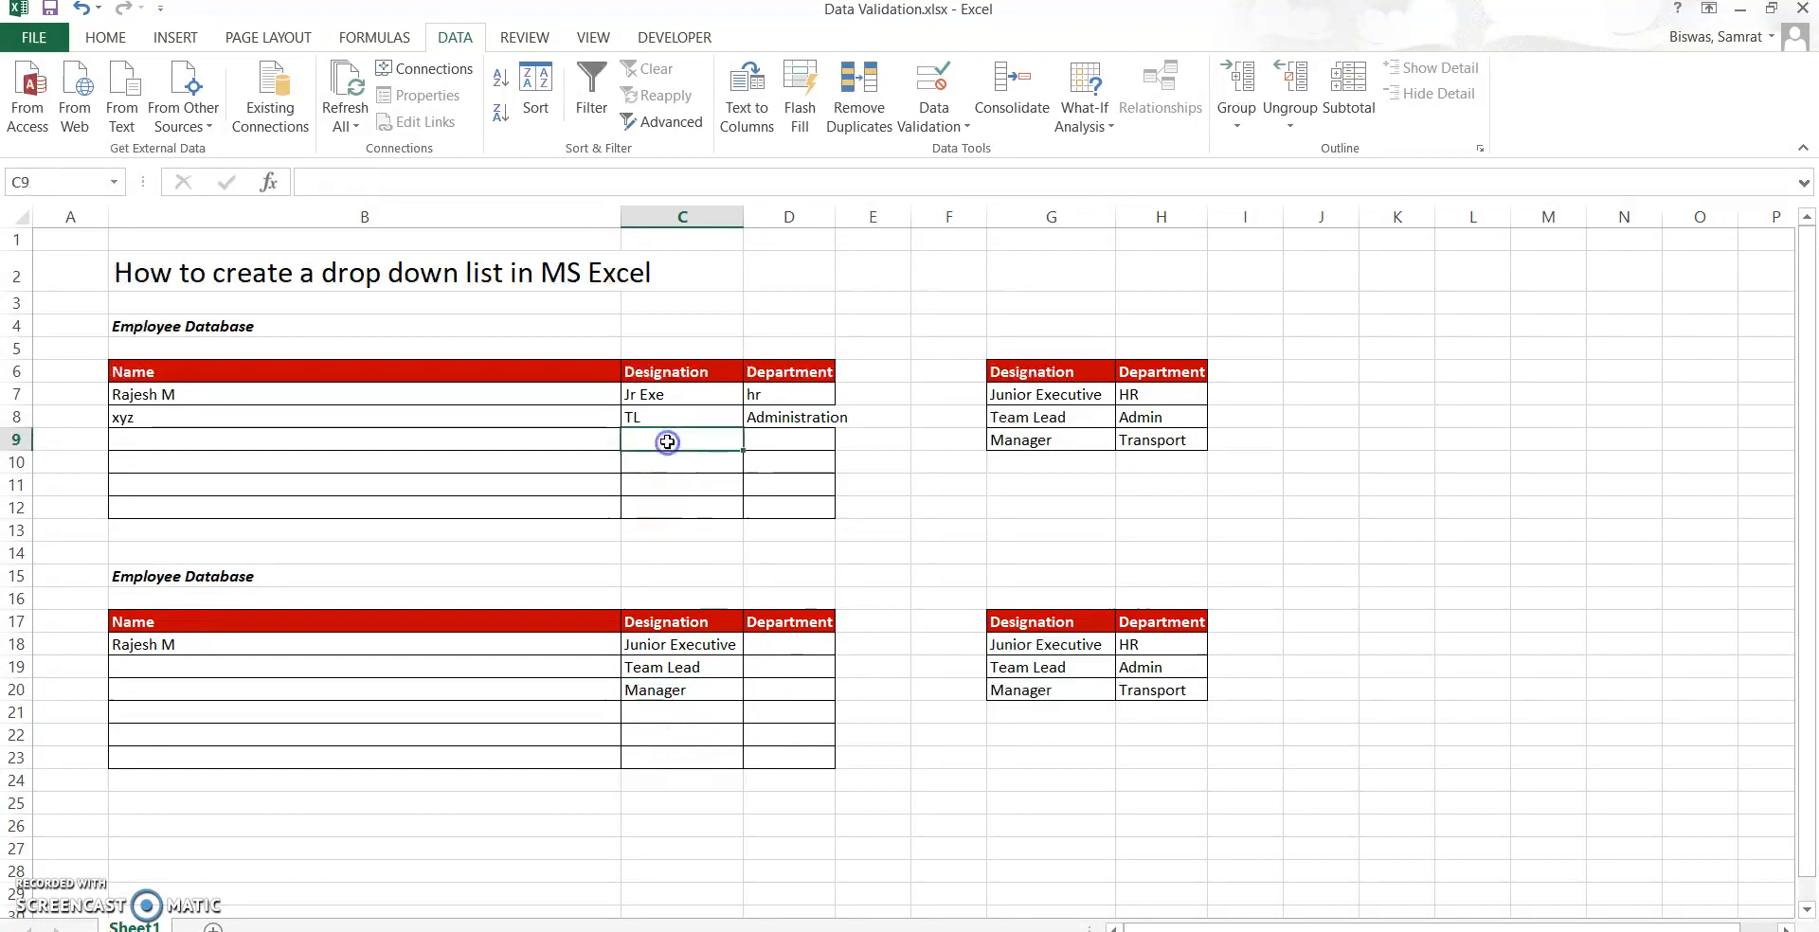
{"action": "type", "text": "Mgr"}
{"action": "key", "text": "Return"}
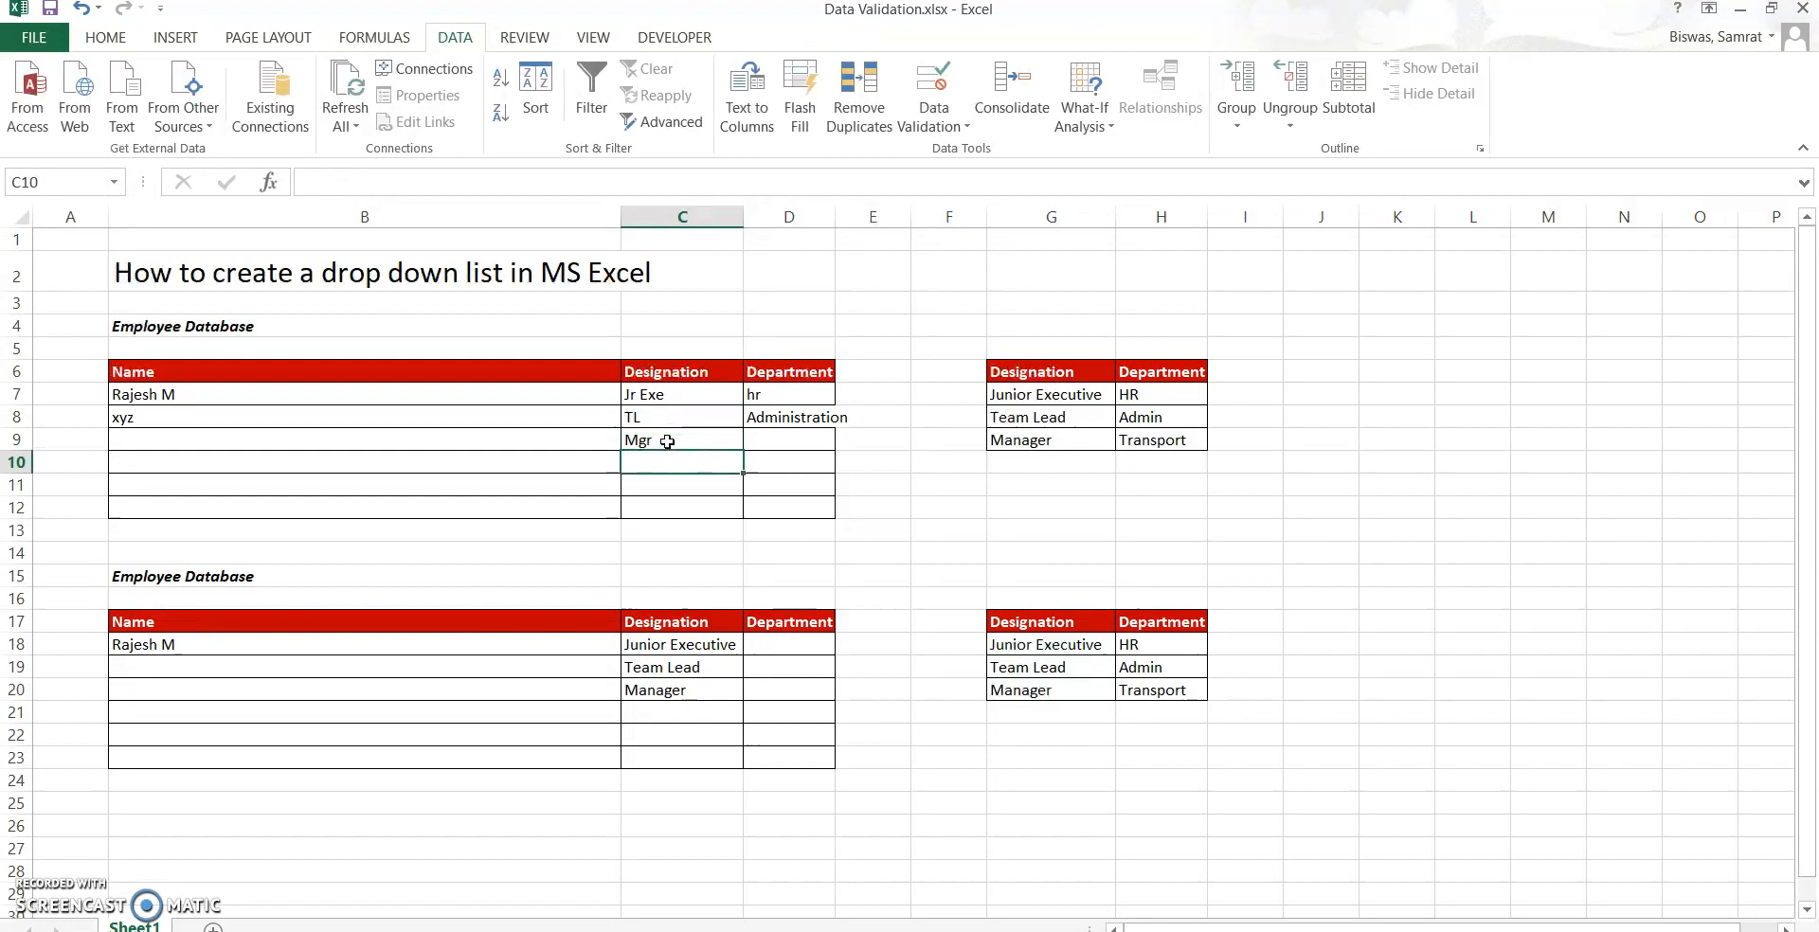
{"action": "type", "text": "TL"}
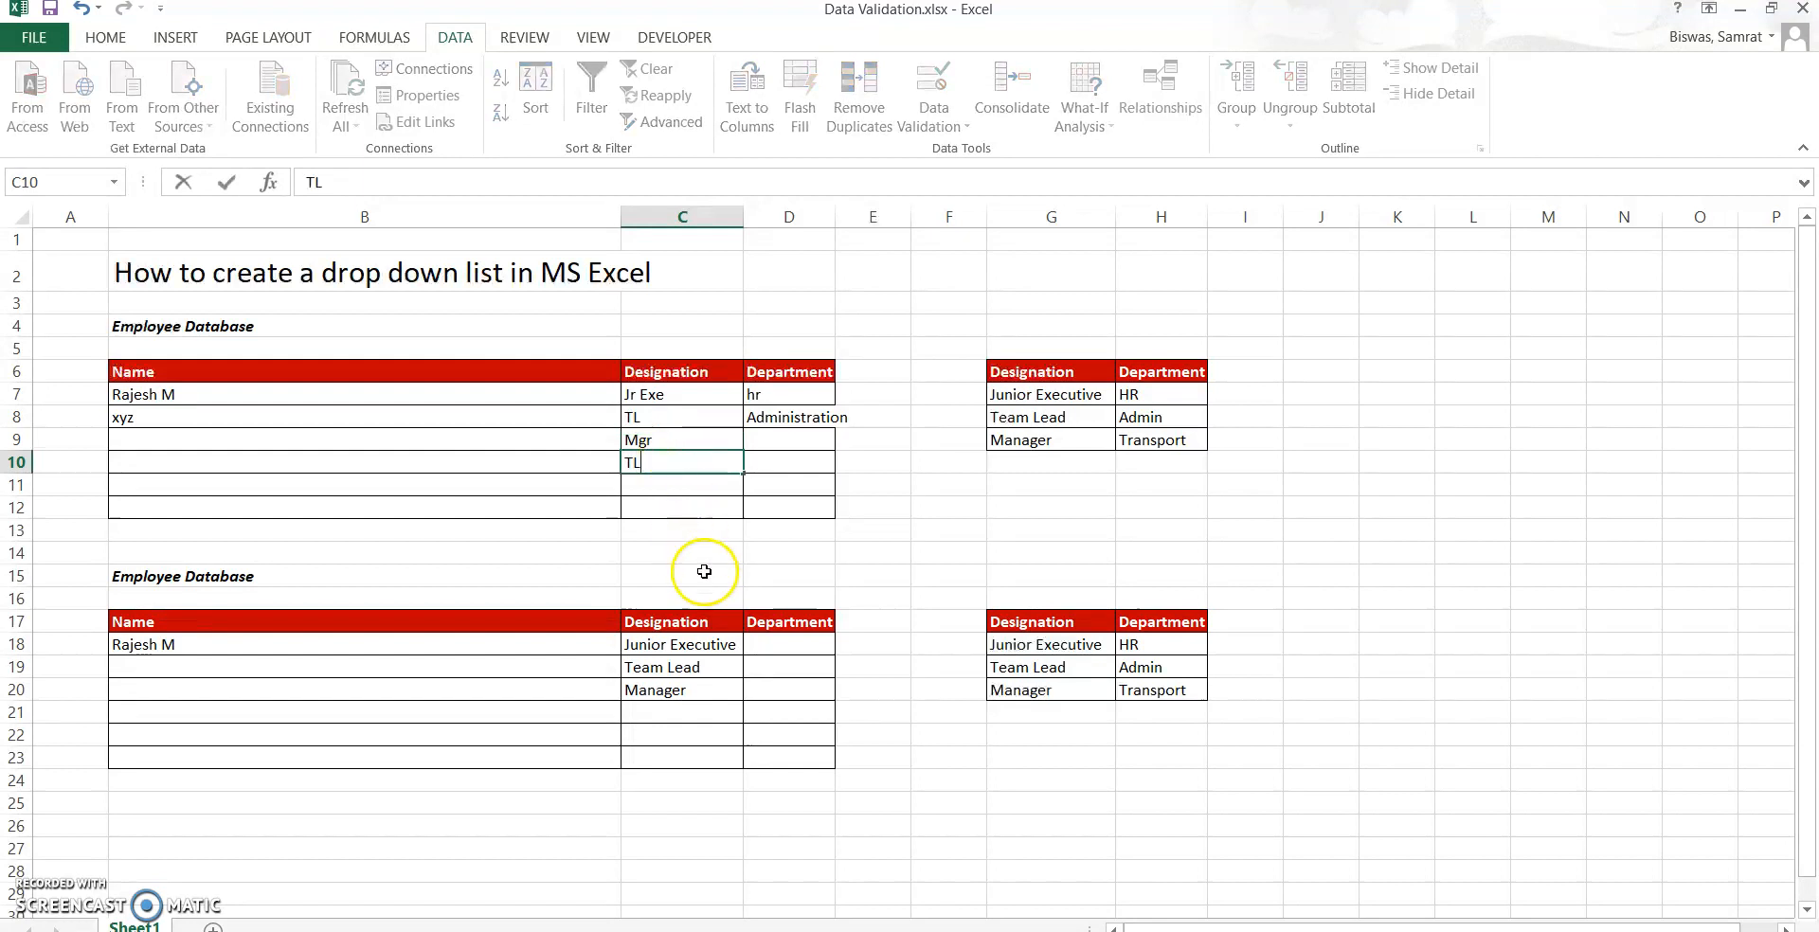
Add List data validation to Department cell D18 with the source =$H$18:$H$20.
{"action": "left_click", "coordinate": [772, 648]}
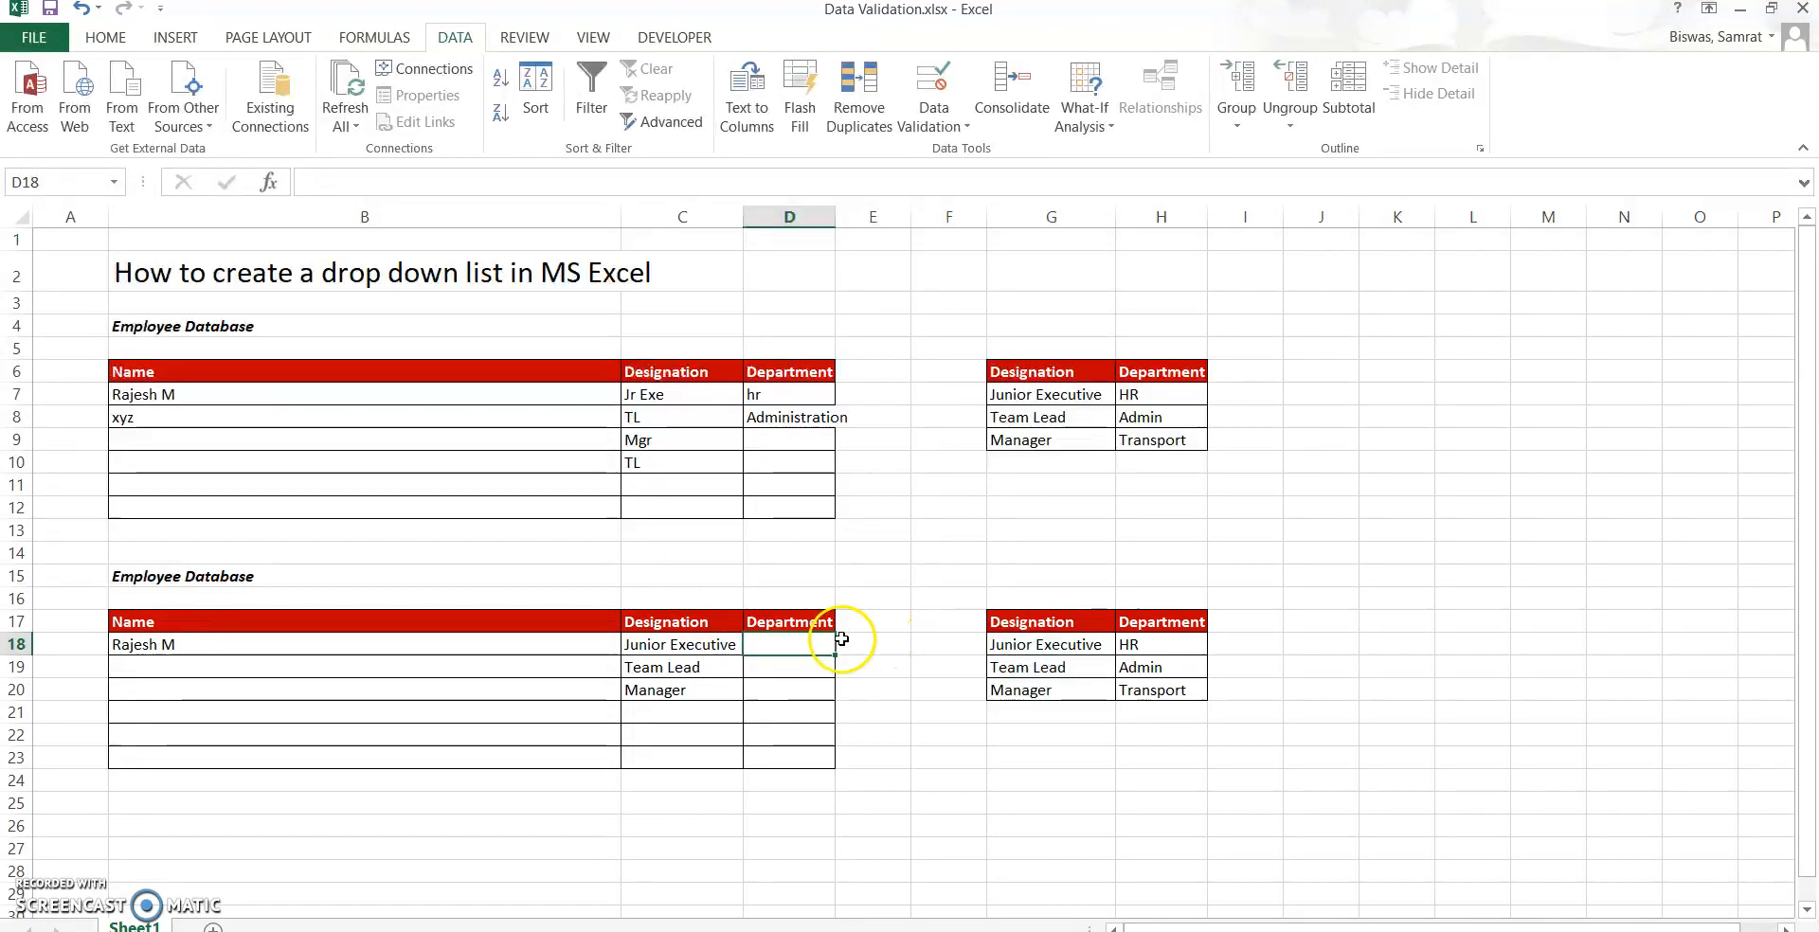
{"action": "left_click", "coordinate": [936, 121]}
{"action": "left_click", "coordinate": [981, 154]}
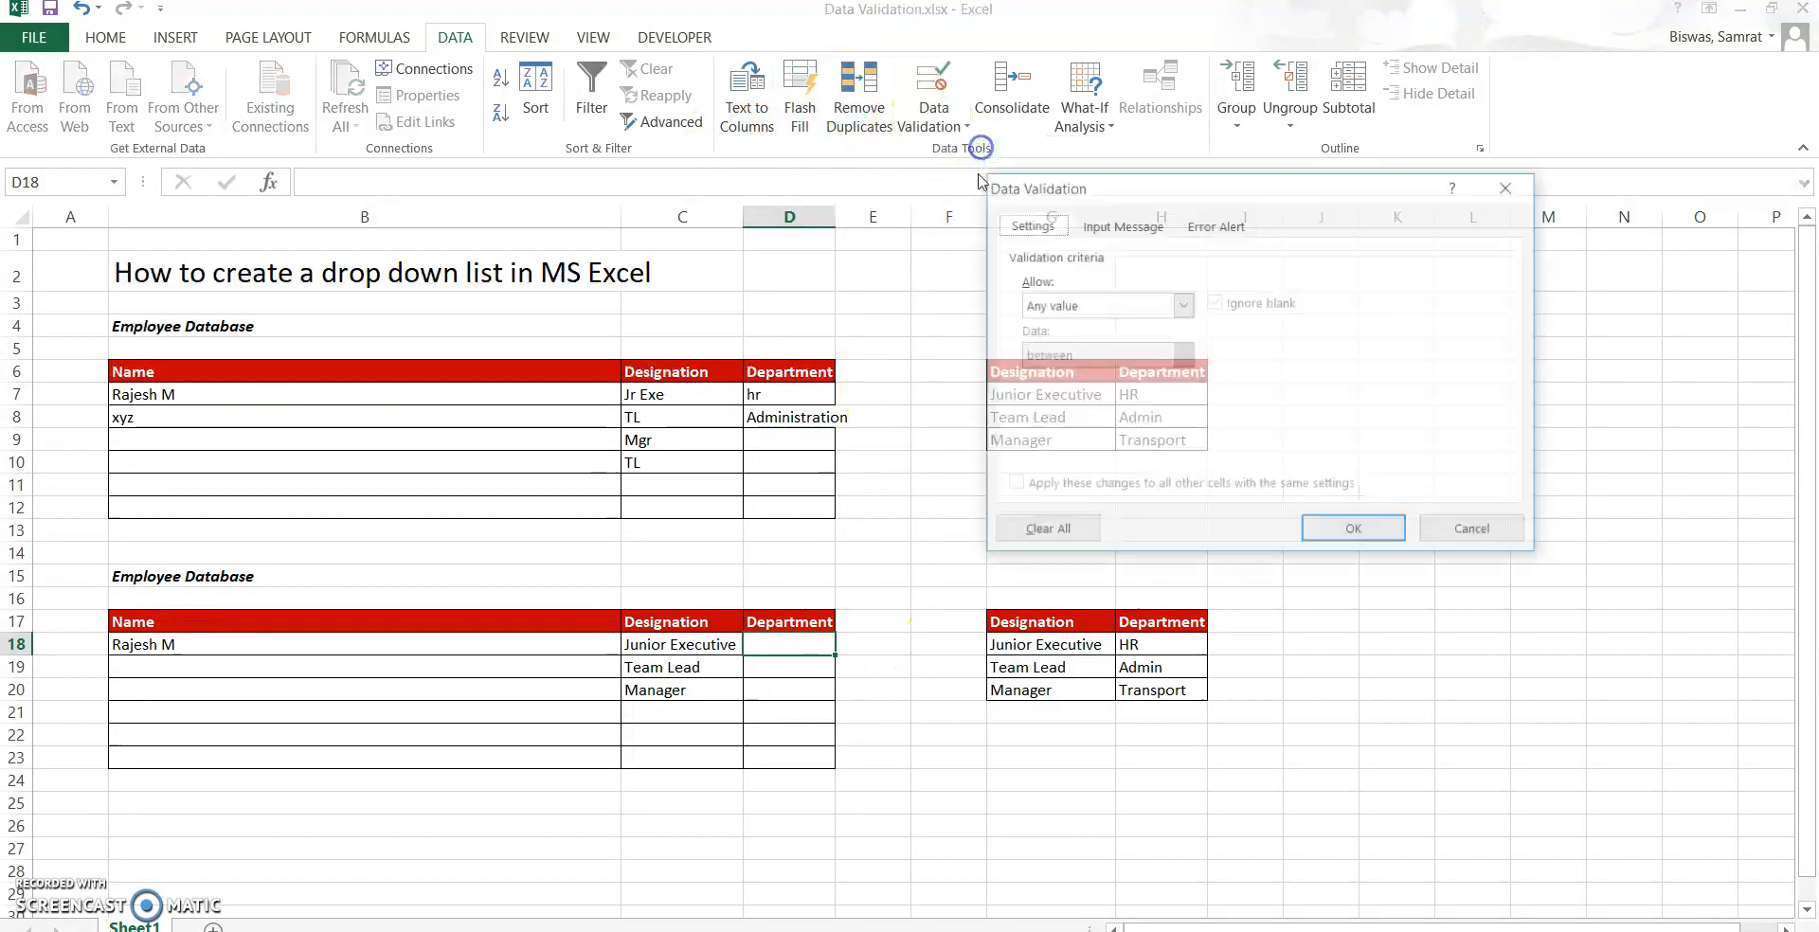
{"action": "left_click", "coordinate": [1100, 305]}
{"action": "left_click", "coordinate": [1043, 375]}
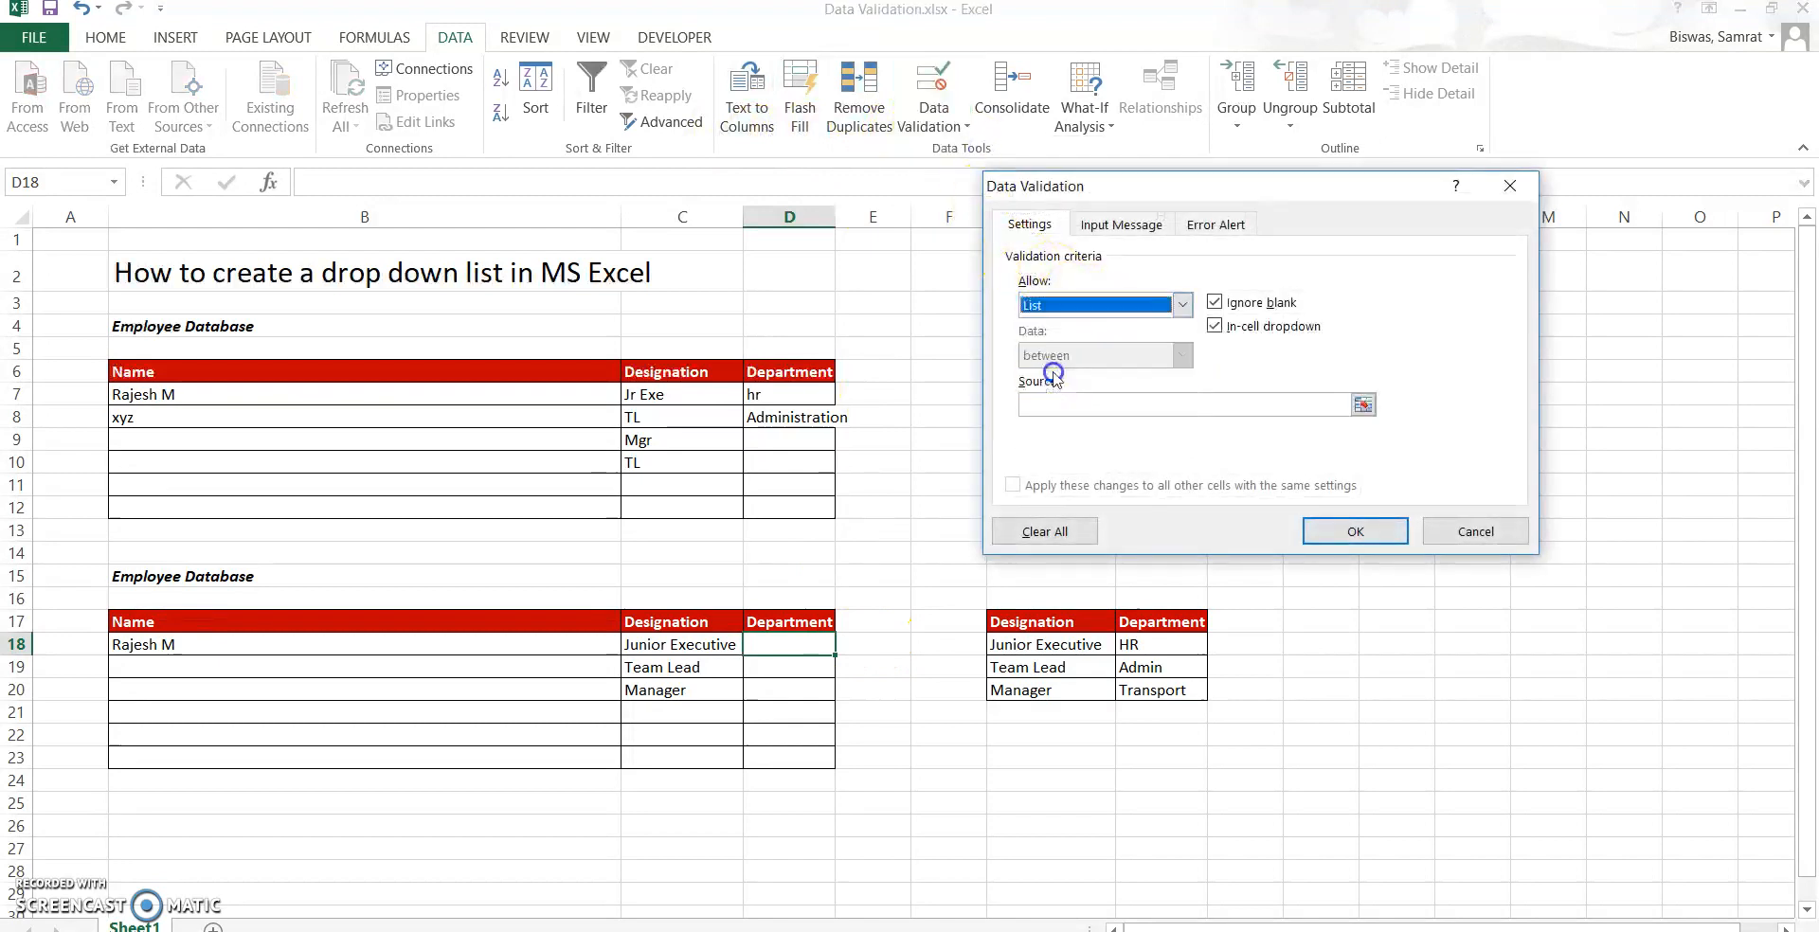
{"action": "left_click", "coordinate": [1047, 404]}
{"action": "left_click_drag", "start_coordinate": [1151, 644], "coordinate": [1160, 692]}
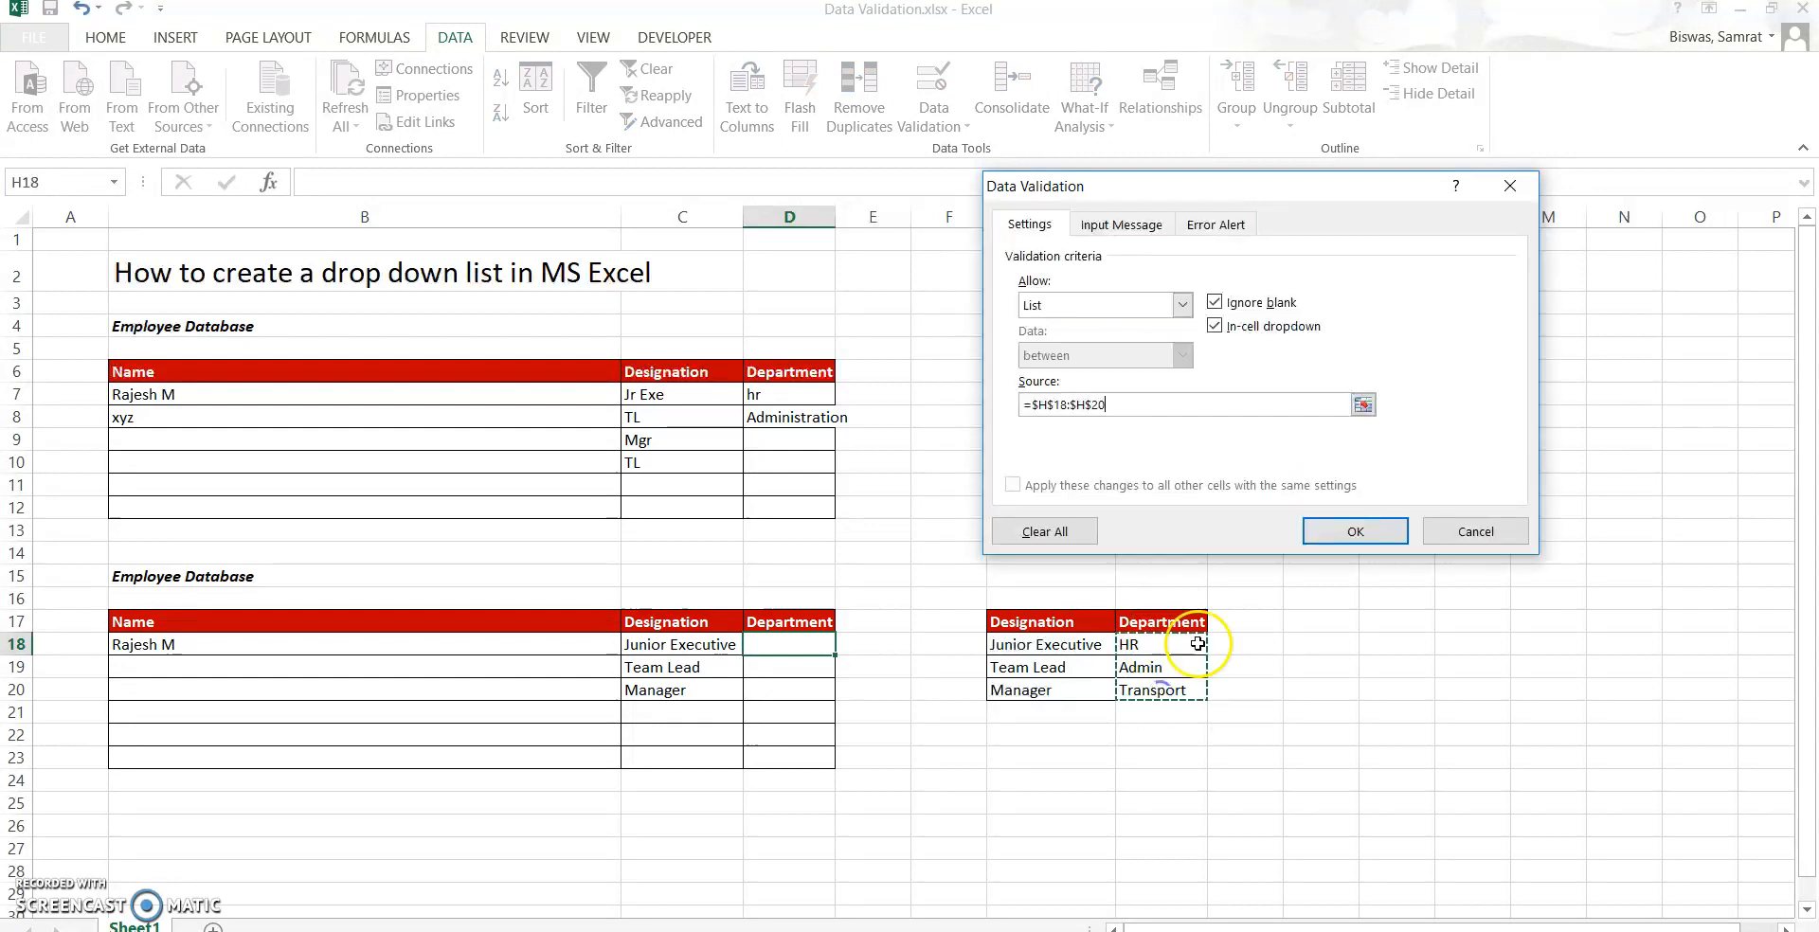
{"action": "left_click", "coordinate": [1470, 531]}
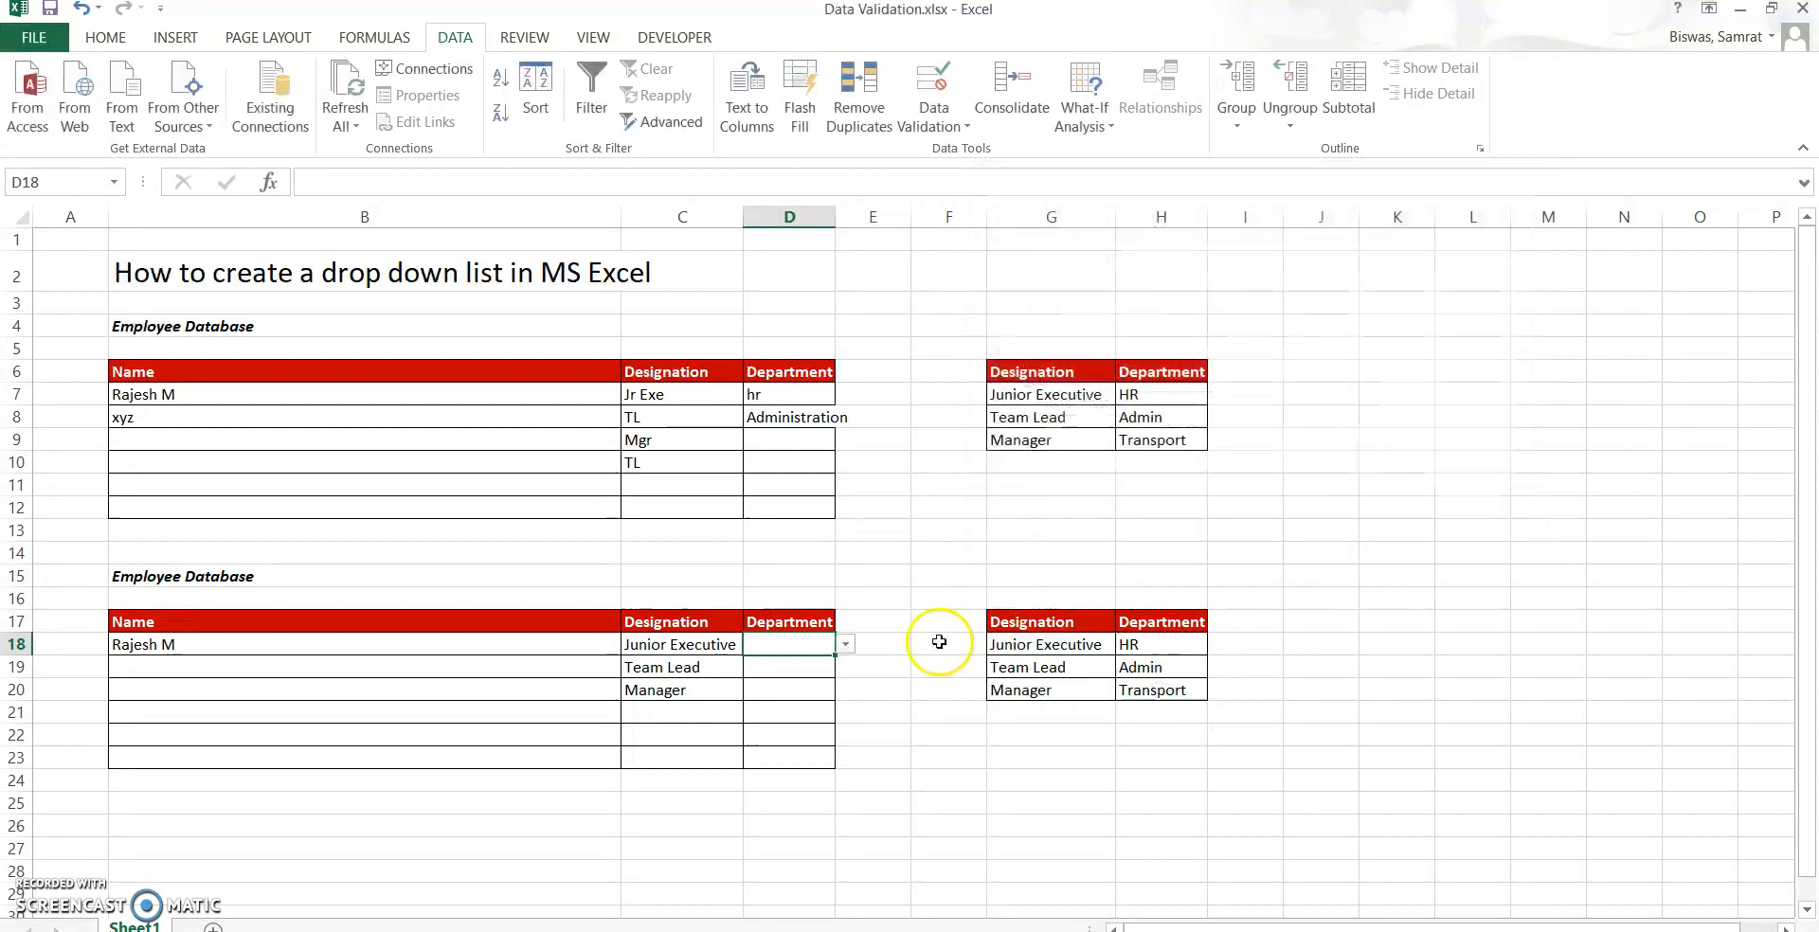
Fill the Department drop-down from D18 down to D23 in the lower table.
{"action": "left_click_drag", "start_coordinate": [834, 655], "coordinate": [836, 765]}
{"action": "left_click", "coordinate": [814, 666]}
{"action": "left_click", "coordinate": [815, 640]}
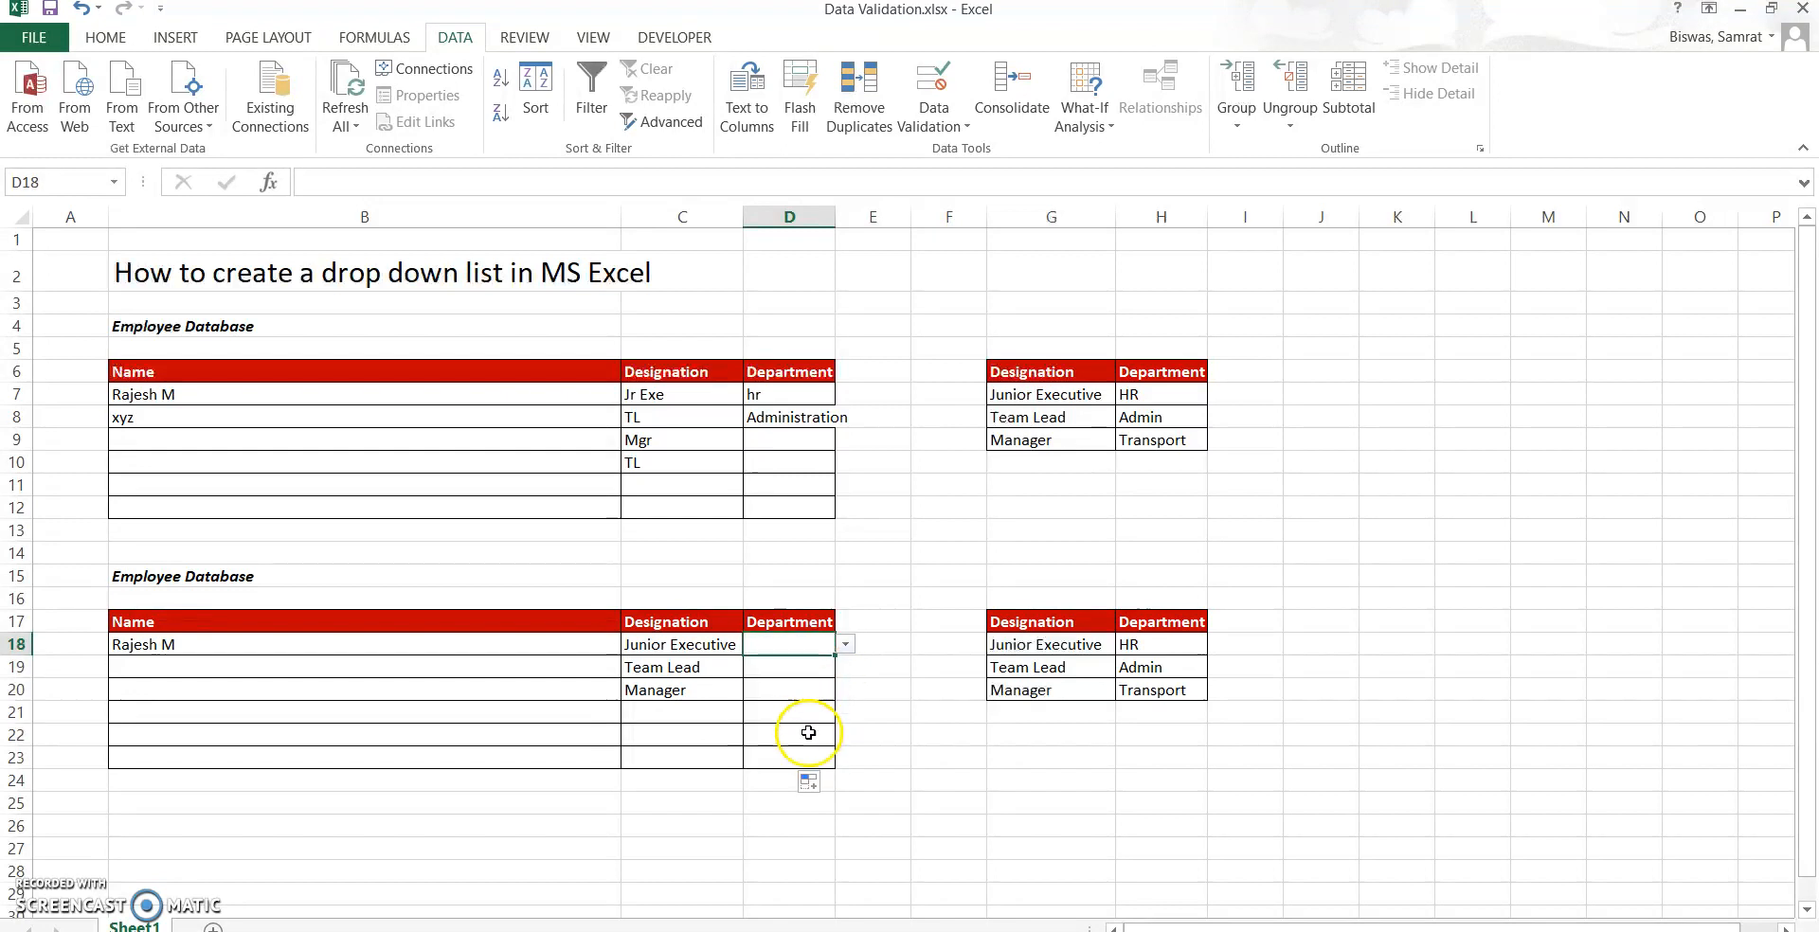
Choose Admin as the department in D18 from its drop-down list.
{"action": "left_click", "coordinate": [842, 646]}
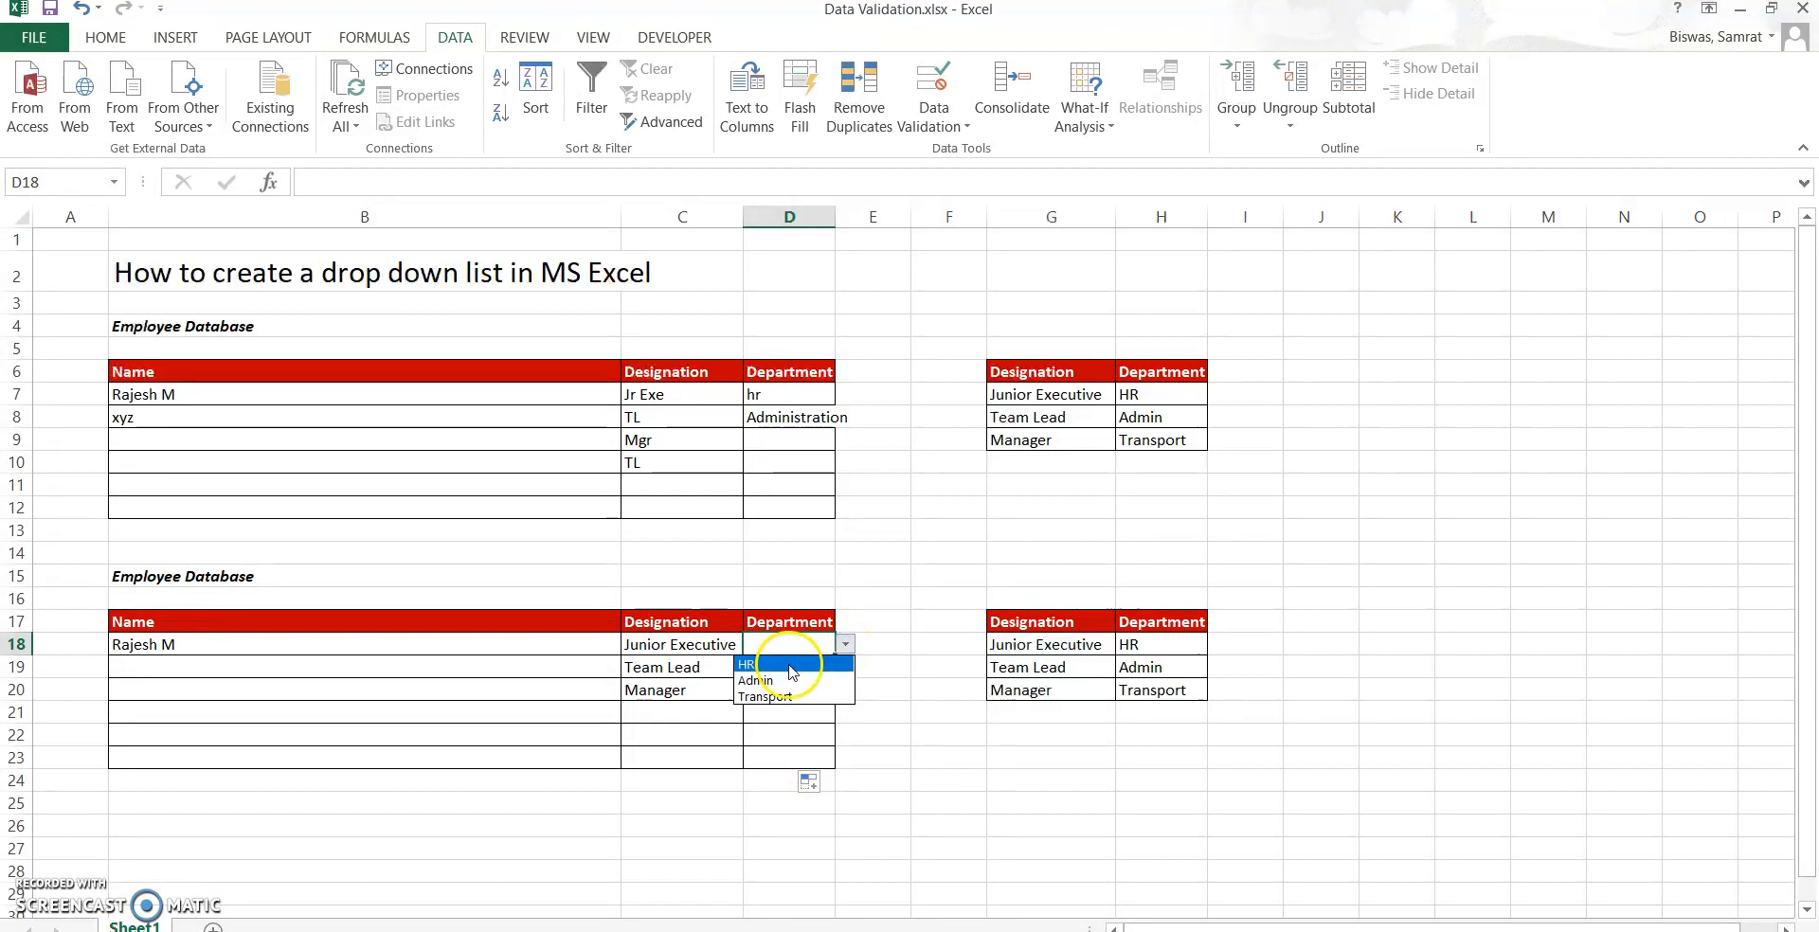
{"action": "left_click", "coordinate": [587, 650]}
{"action": "left_click", "coordinate": [848, 650]}
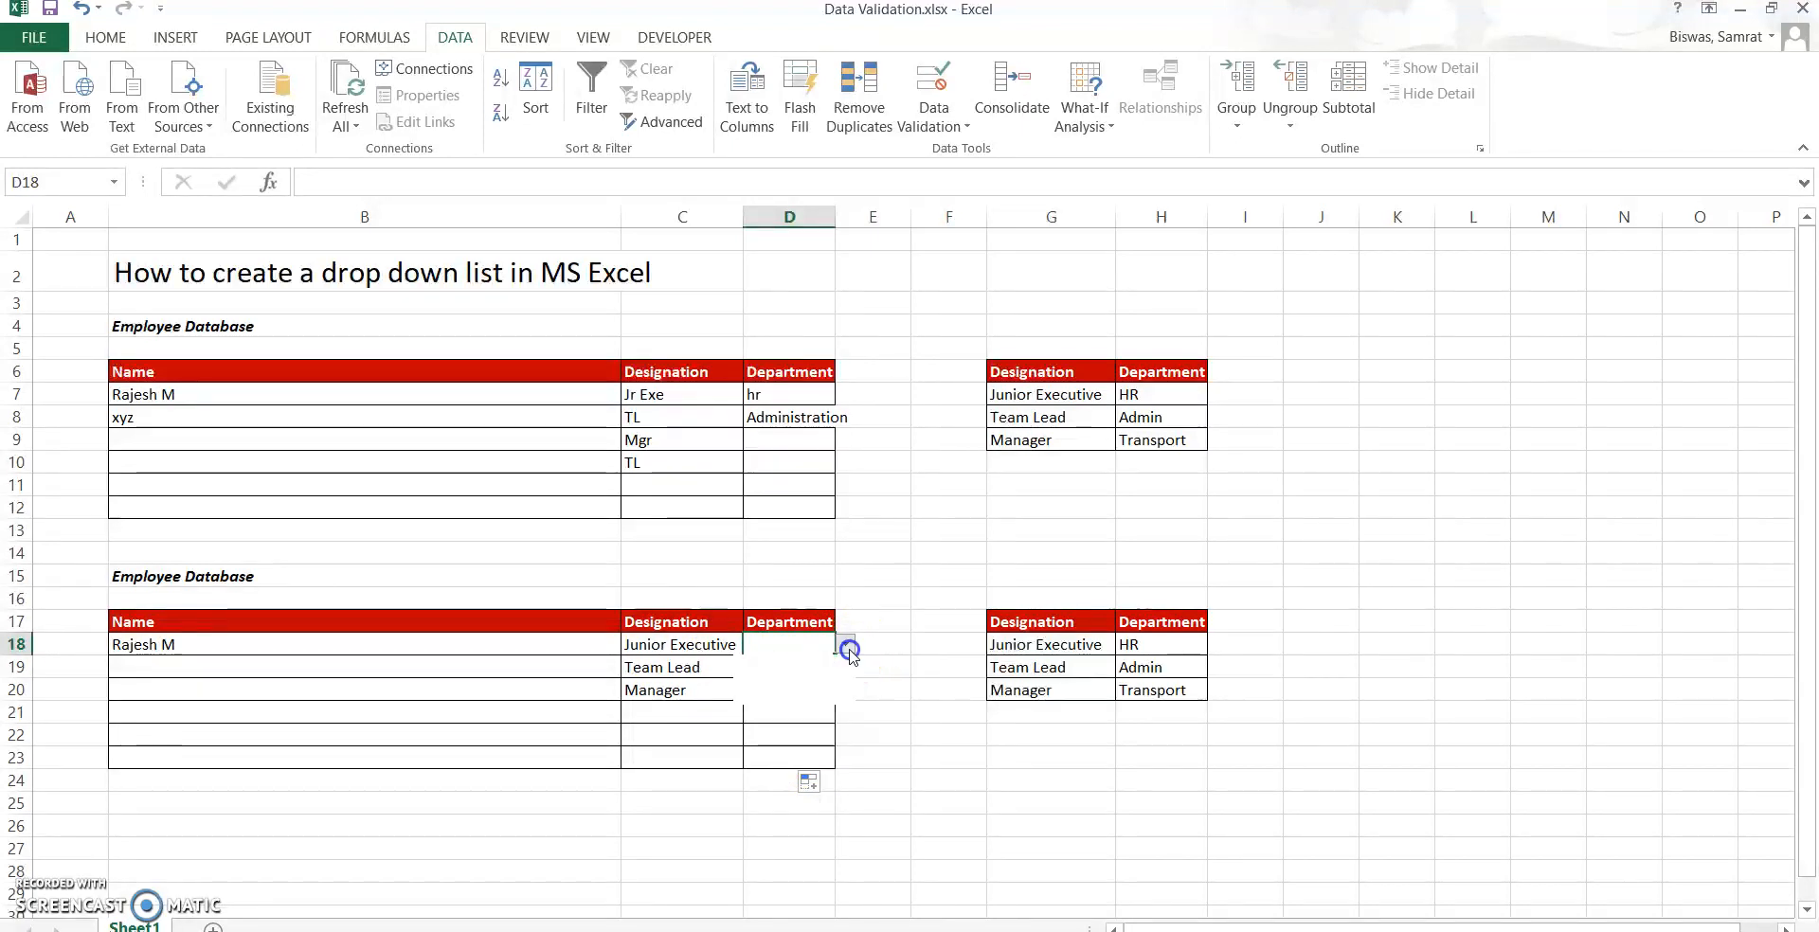
{"action": "left_click", "coordinate": [775, 682]}
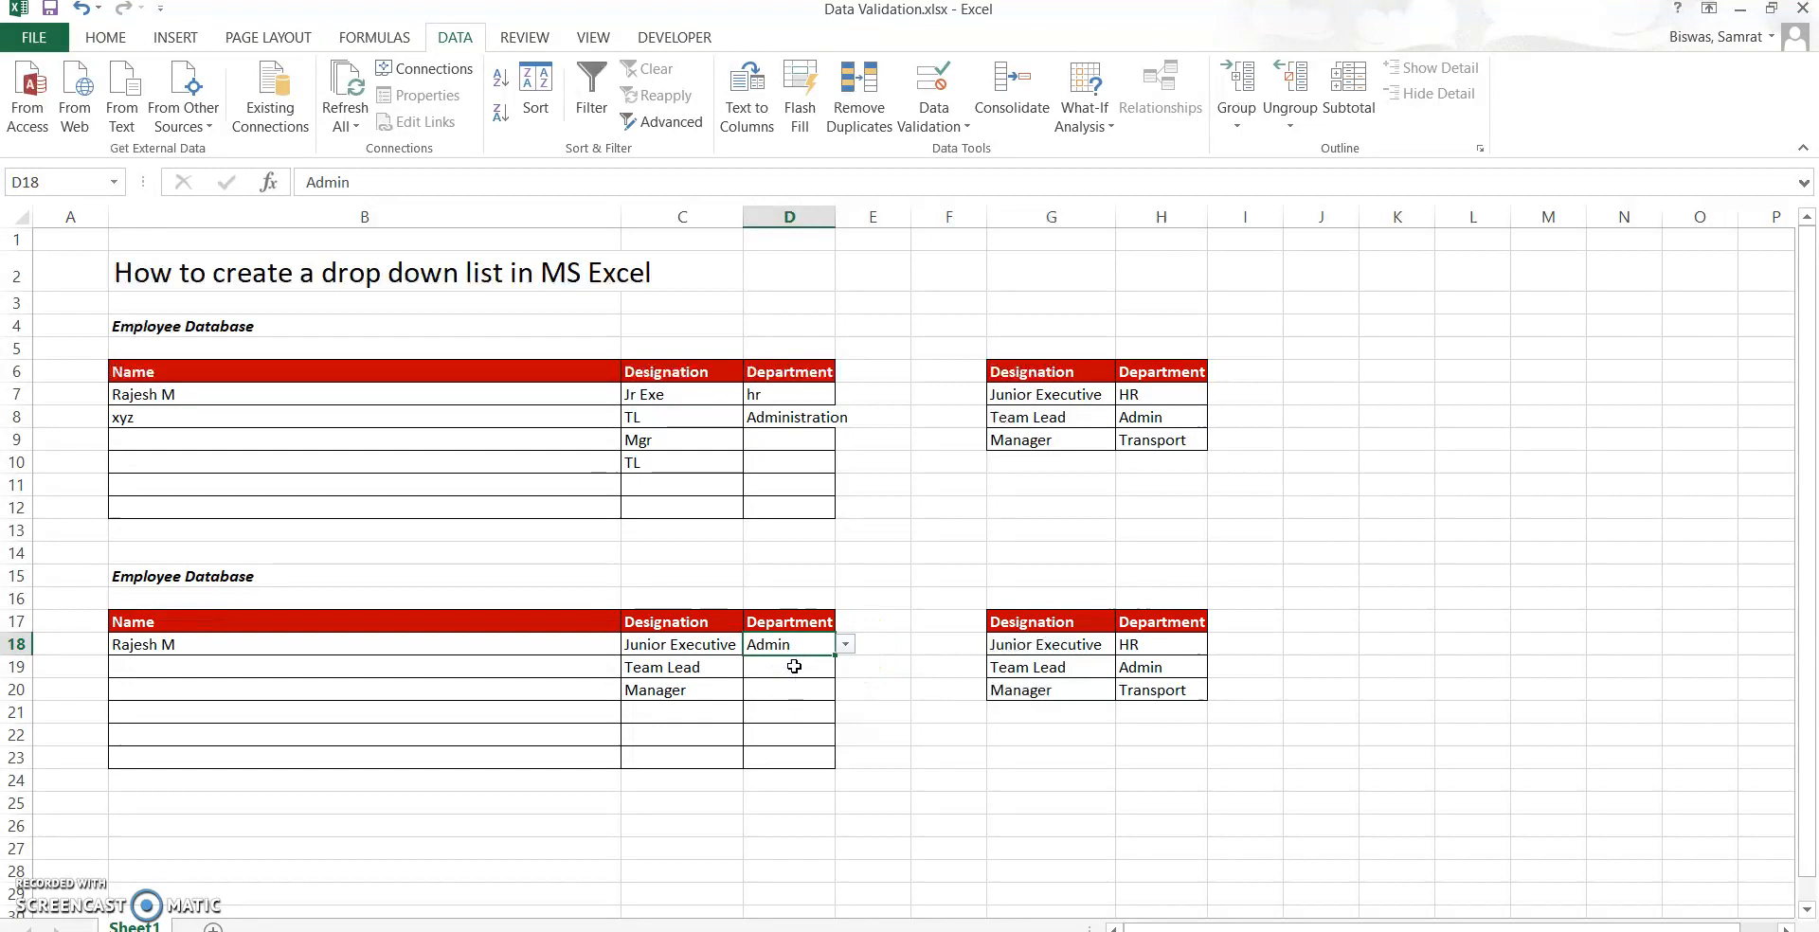
Enter the name xyx in B19 and choose Transport as its department in D19.
{"action": "left_click", "coordinate": [524, 666]}
{"action": "type", "text": "xyx"}
{"action": "key", "text": "Return"}
{"action": "left_click", "coordinate": [739, 667]}
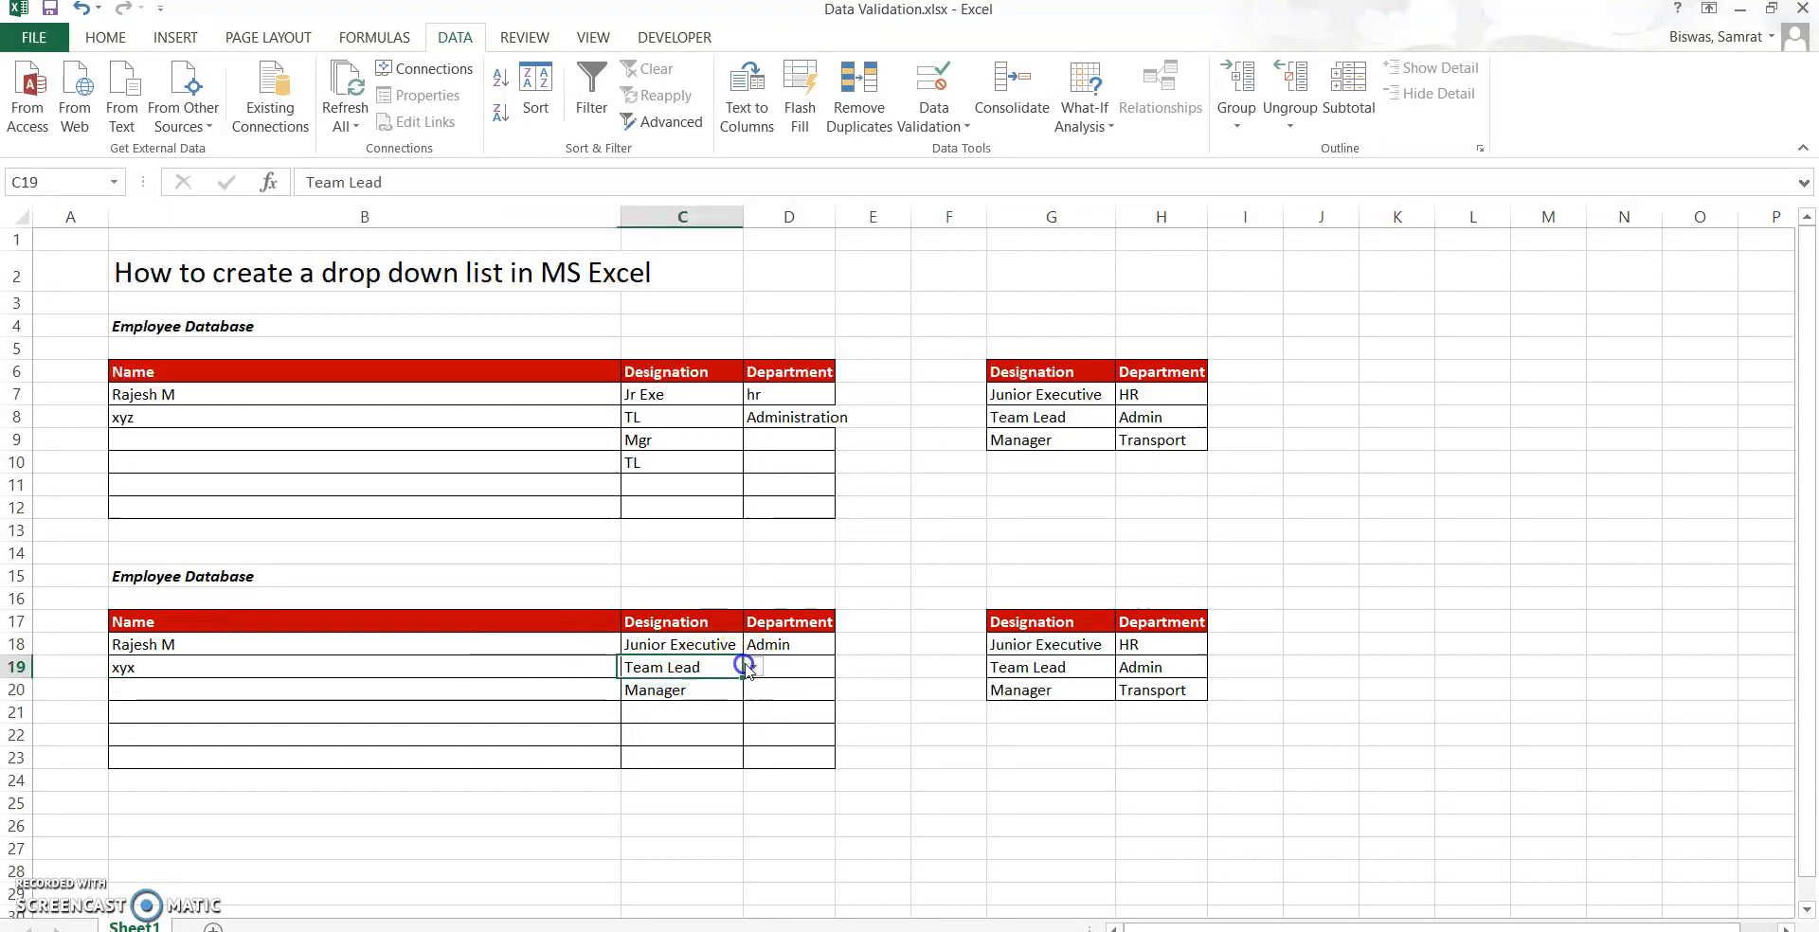
{"action": "left_click", "coordinate": [805, 667]}
{"action": "left_click", "coordinate": [844, 667]}
{"action": "left_click", "coordinate": [771, 722]}
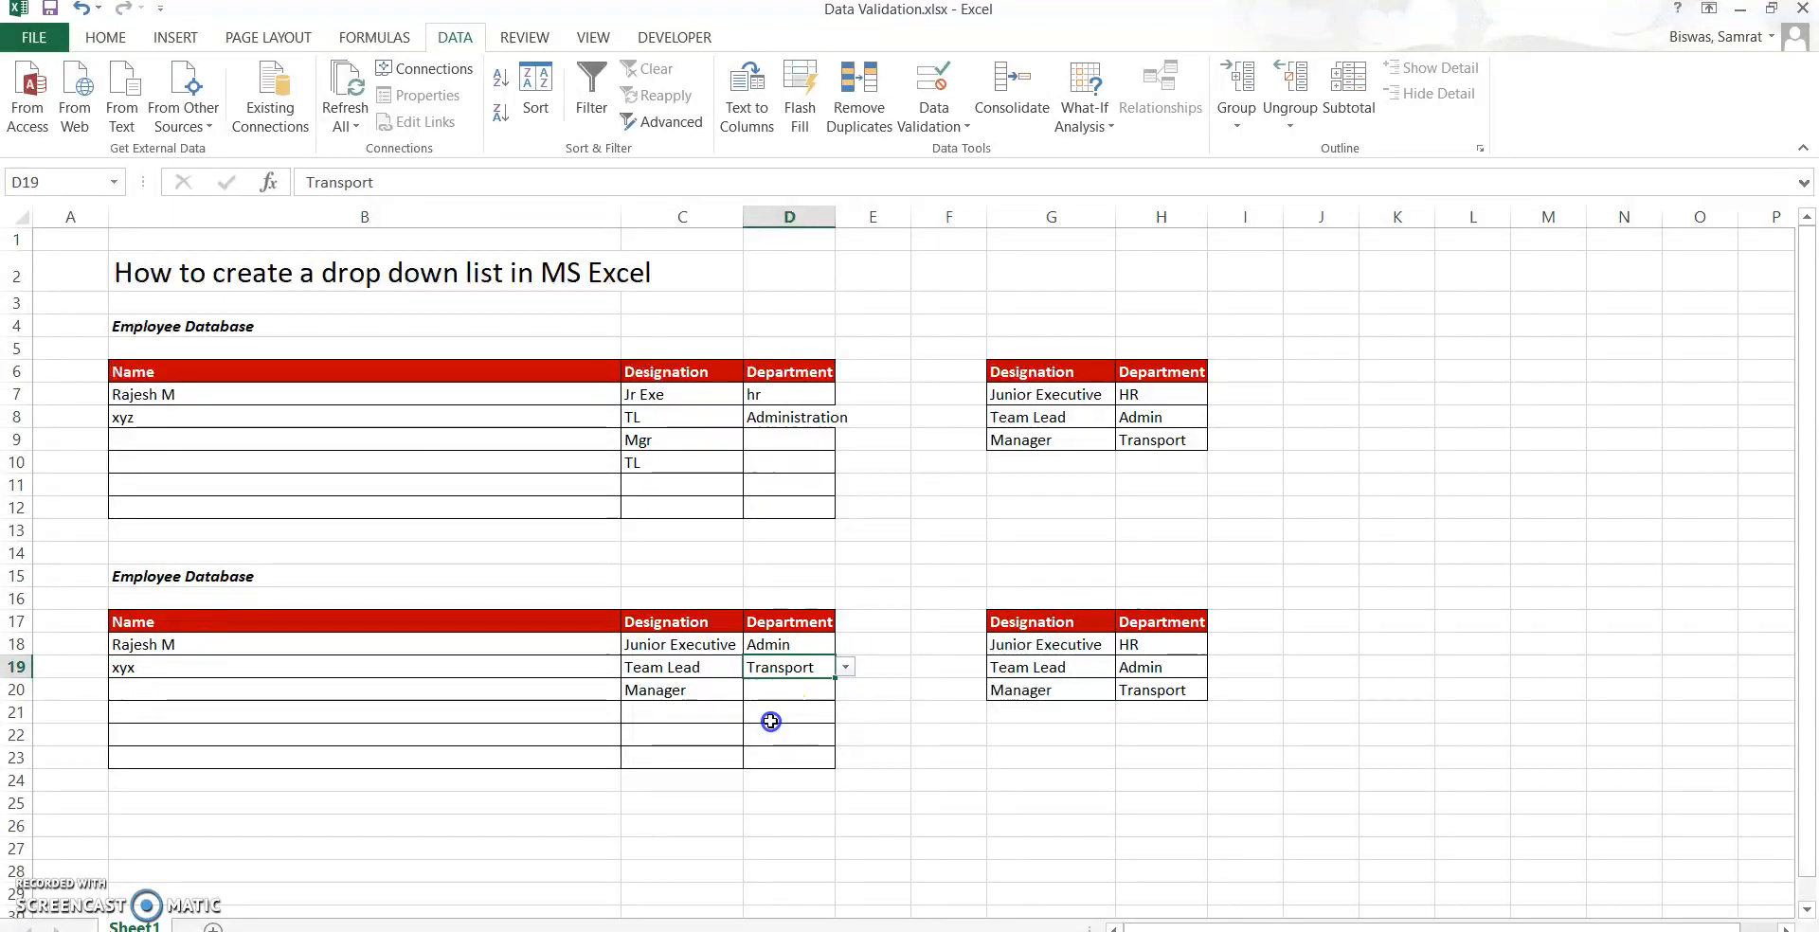
{"action": "left_click", "coordinate": [792, 691]}
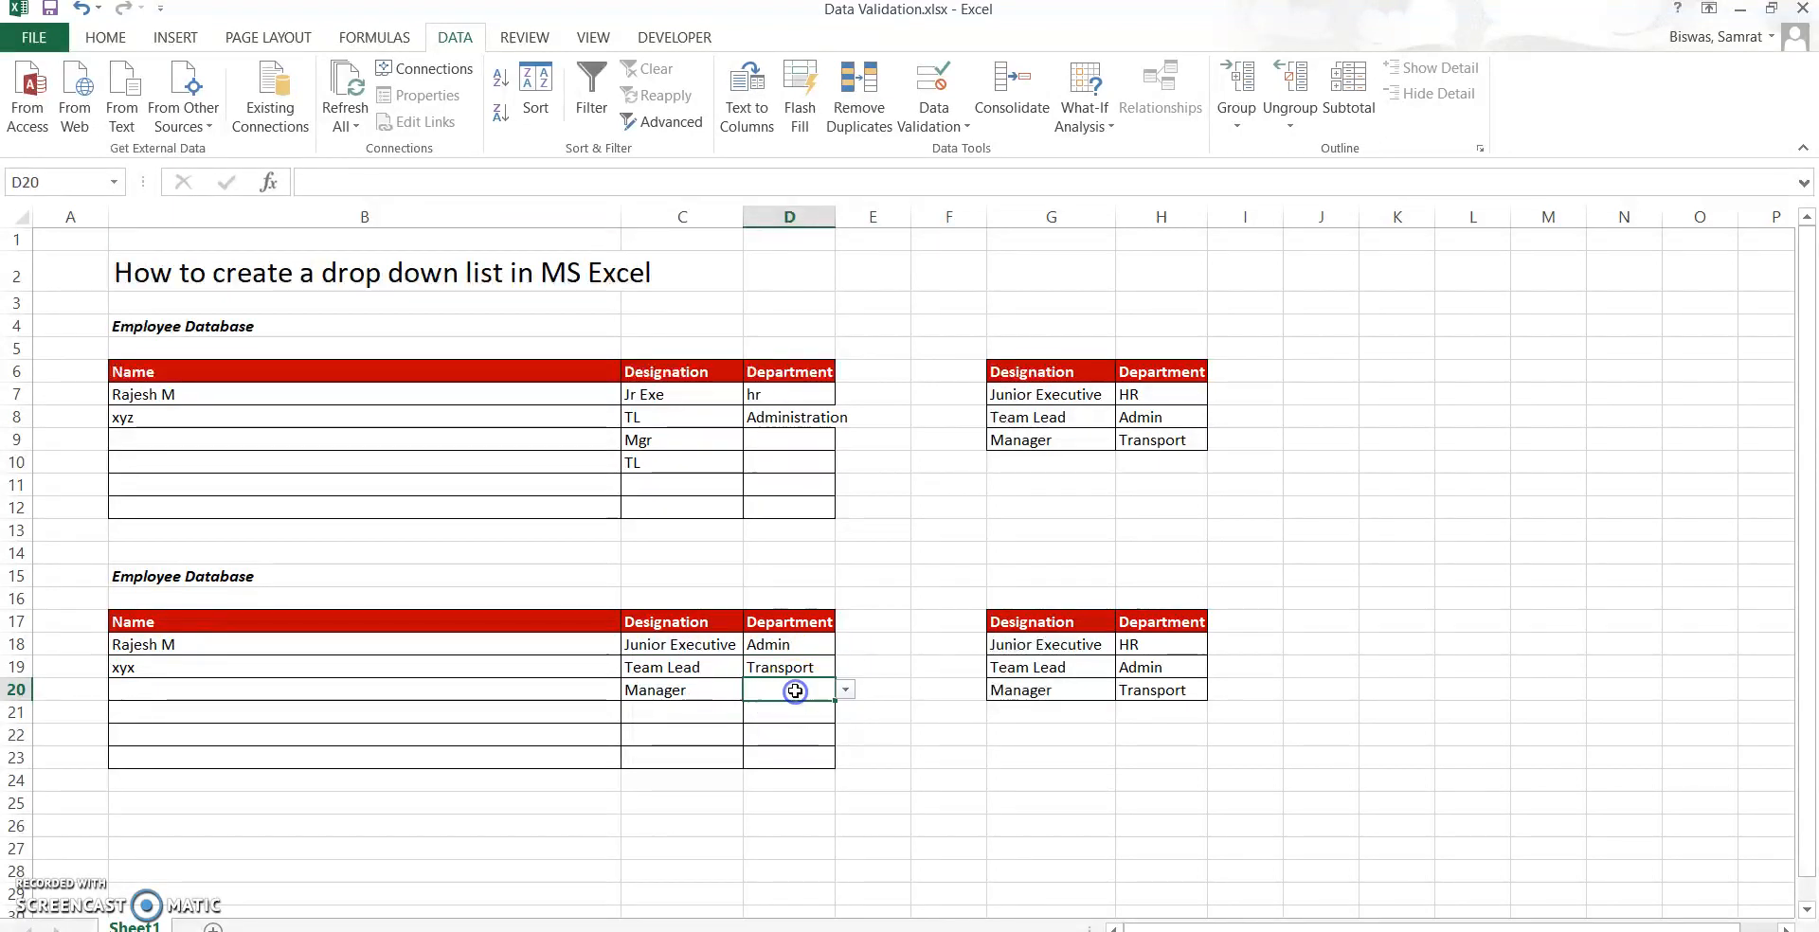
Enter the name abx in B20 and choose HR as its department from the drop-down list in D20.
{"action": "left_click", "coordinate": [543, 689]}
{"action": "type", "text": "abx"}
{"action": "key", "text": "Return"}
{"action": "left_click", "coordinate": [760, 689]}
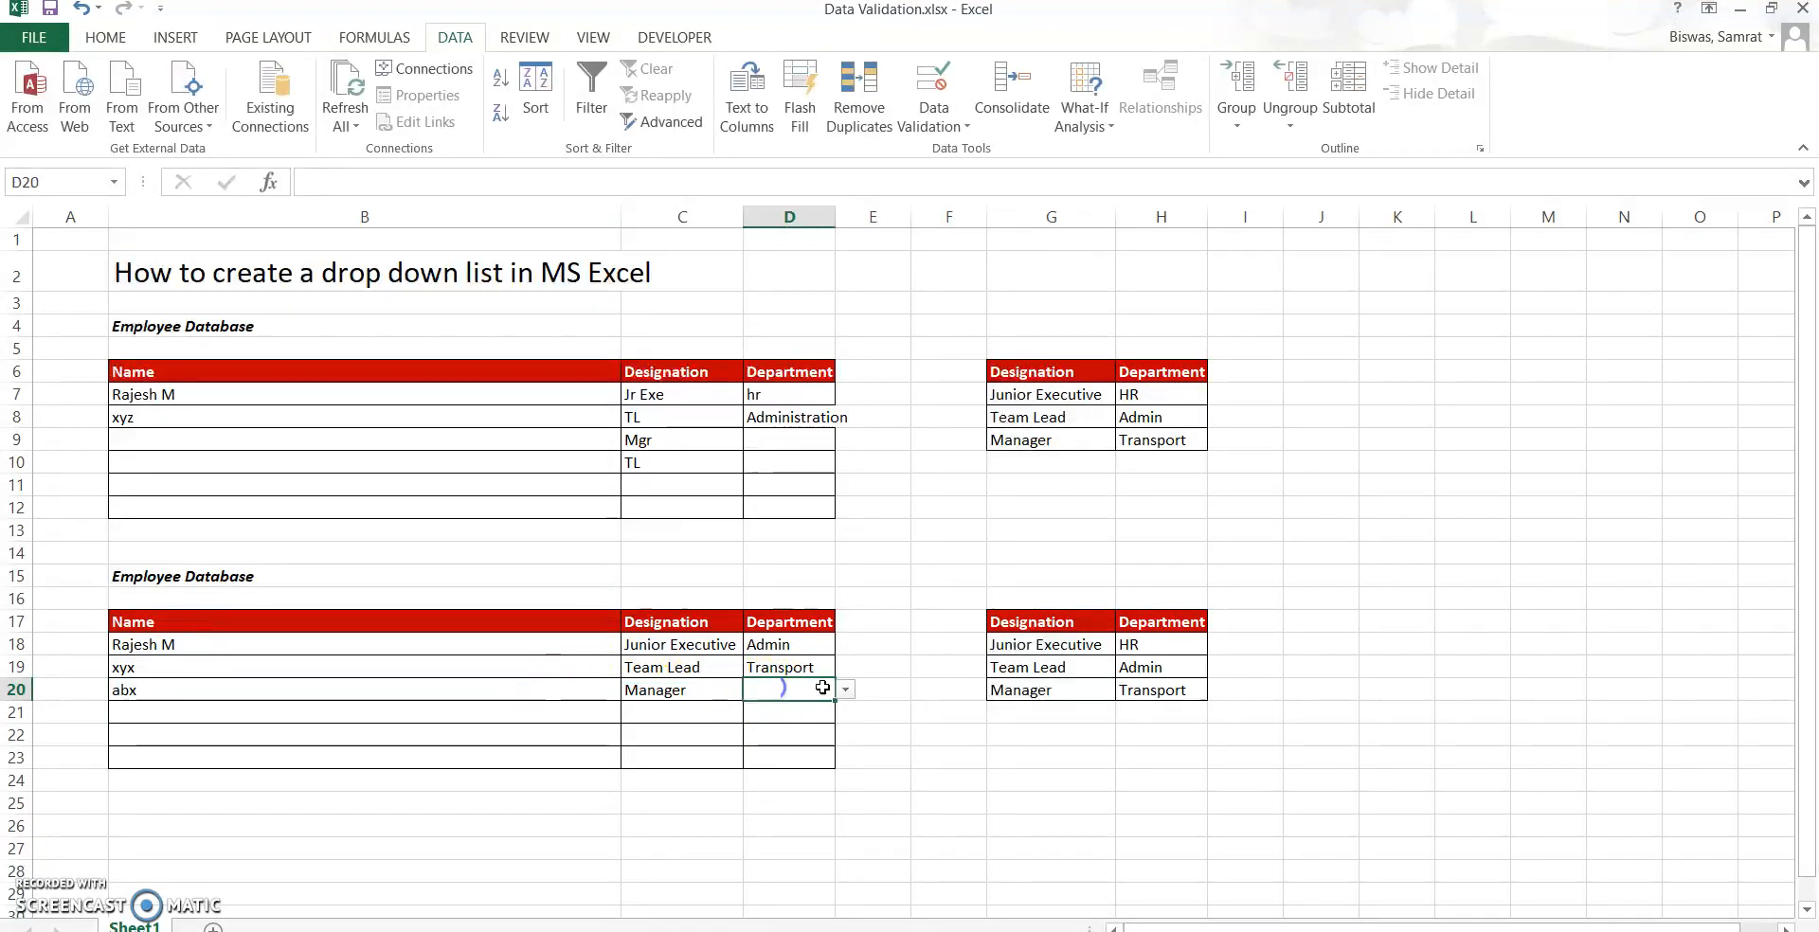
{"action": "left_click", "coordinate": [844, 689]}
{"action": "left_click", "coordinate": [804, 712]}
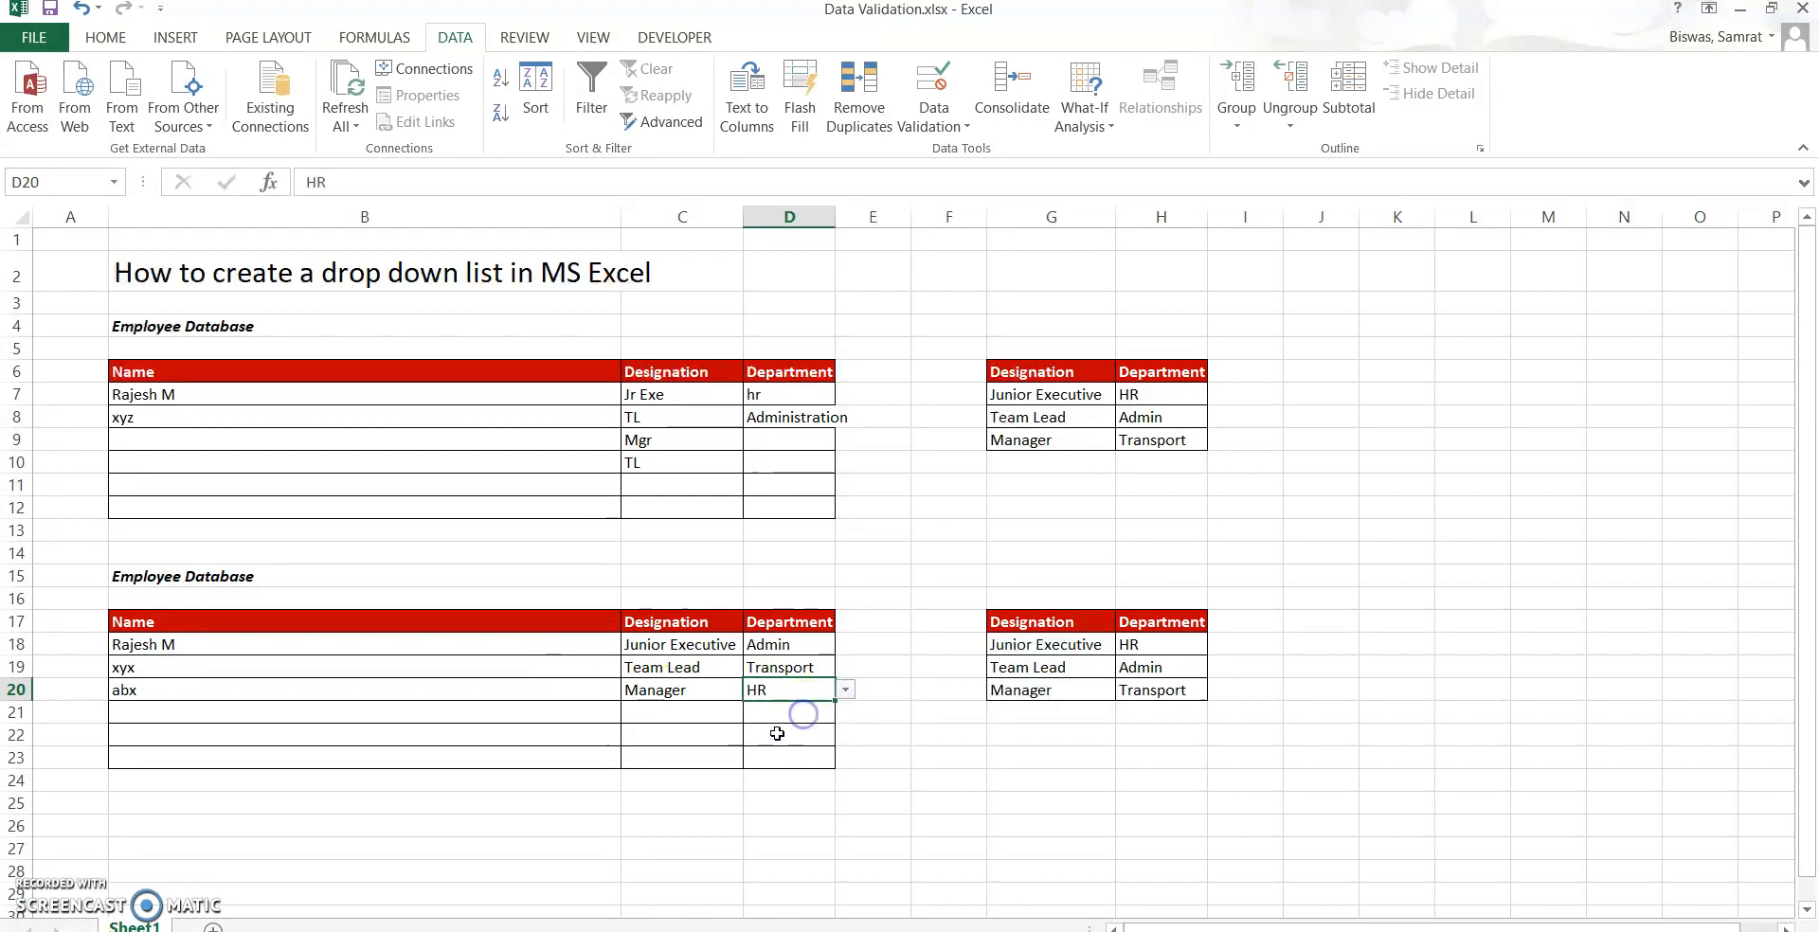
{"action": "left_click", "coordinate": [785, 735]}
{"action": "left_click", "coordinate": [798, 690]}
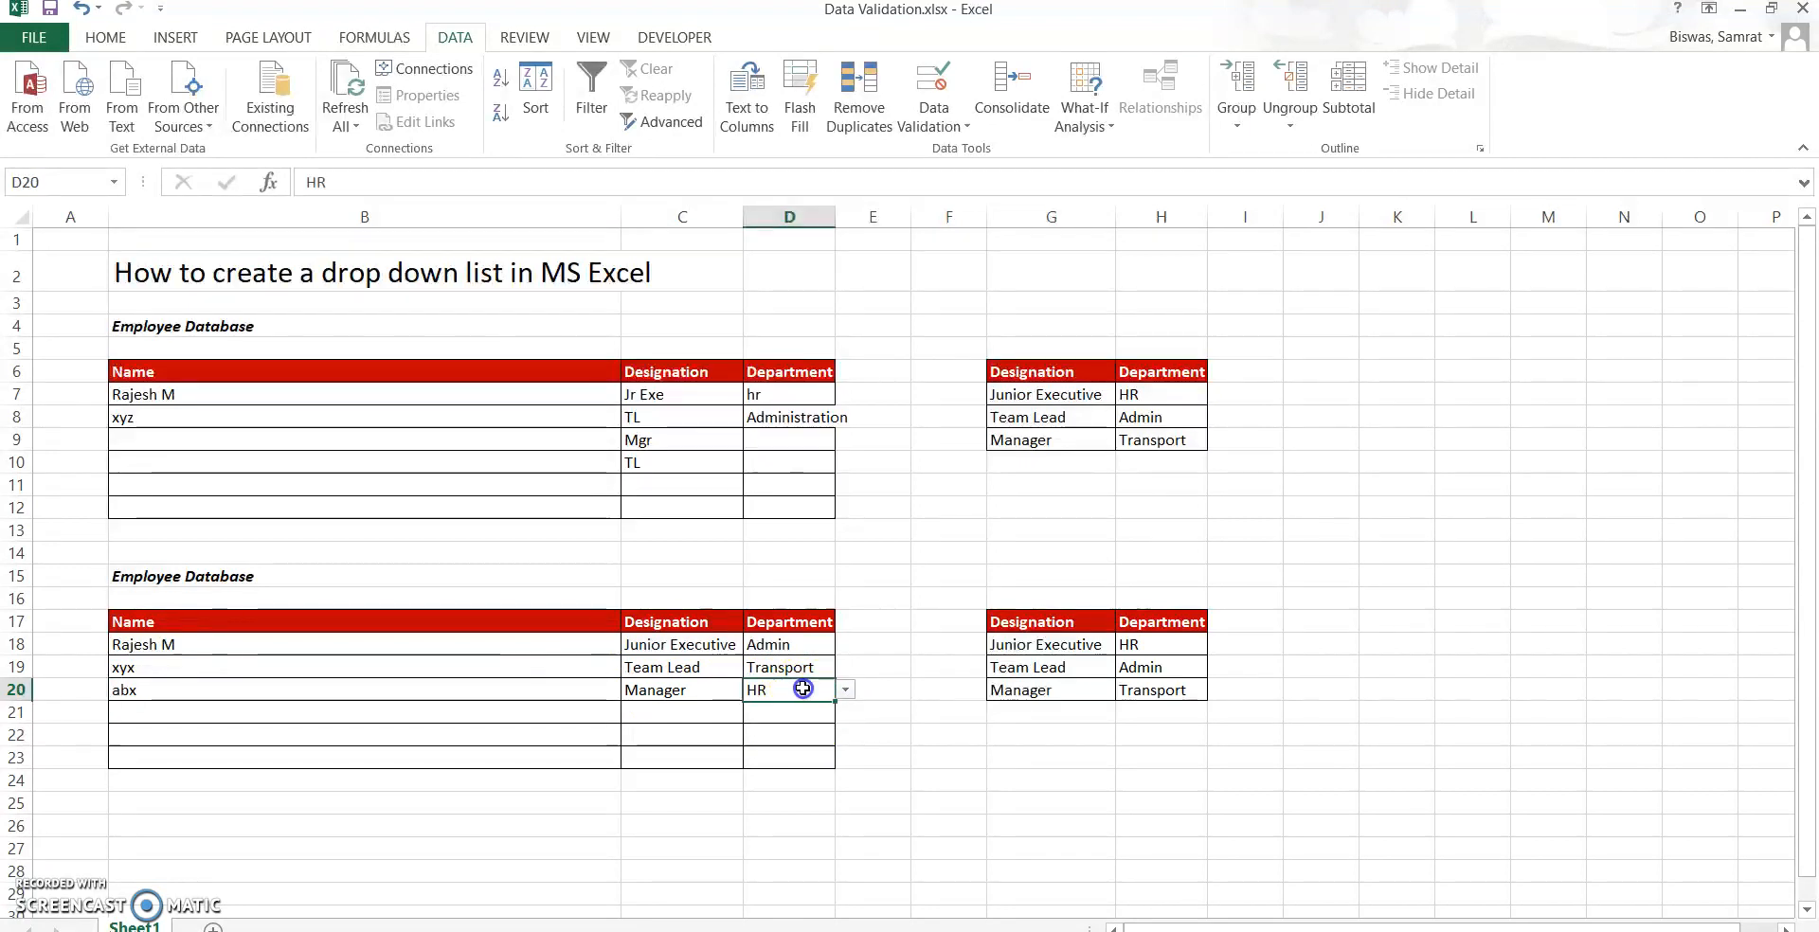
{"action": "left_click", "coordinate": [515, 618]}
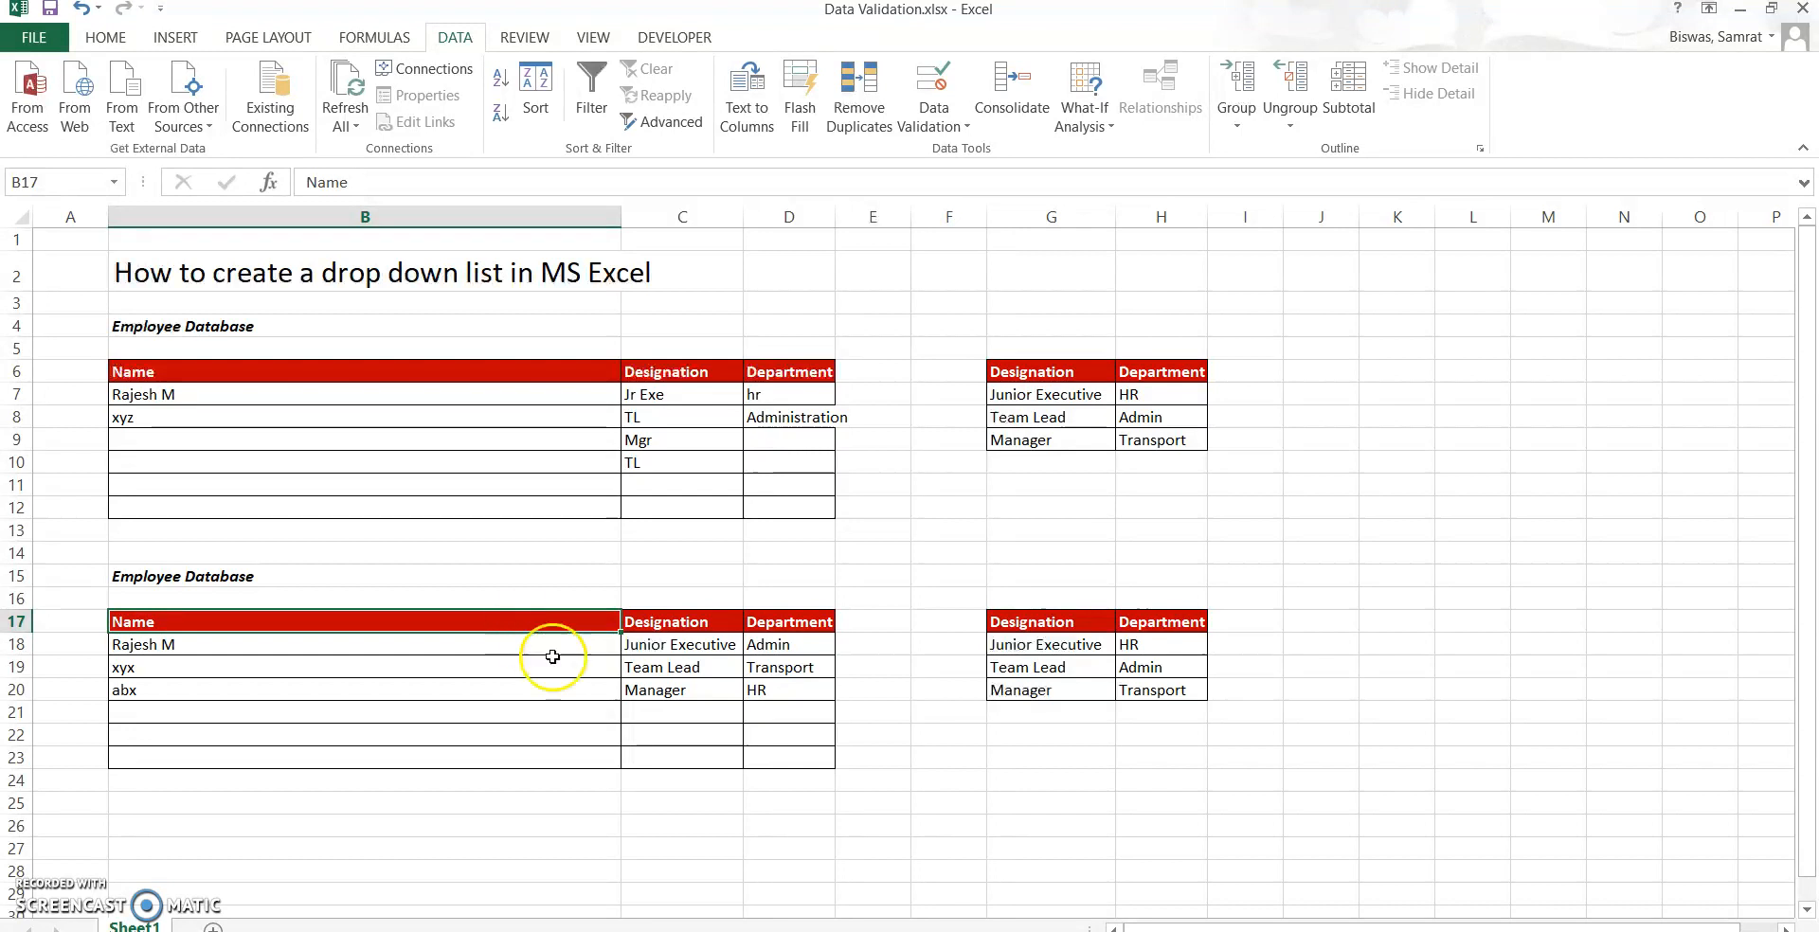
Add a new blank worksheet to the workbook, and return to designation cell C18 on Sheet1.
{"action": "left_click_drag", "start_coordinate": [1089, 372], "coordinate": [1143, 436]}
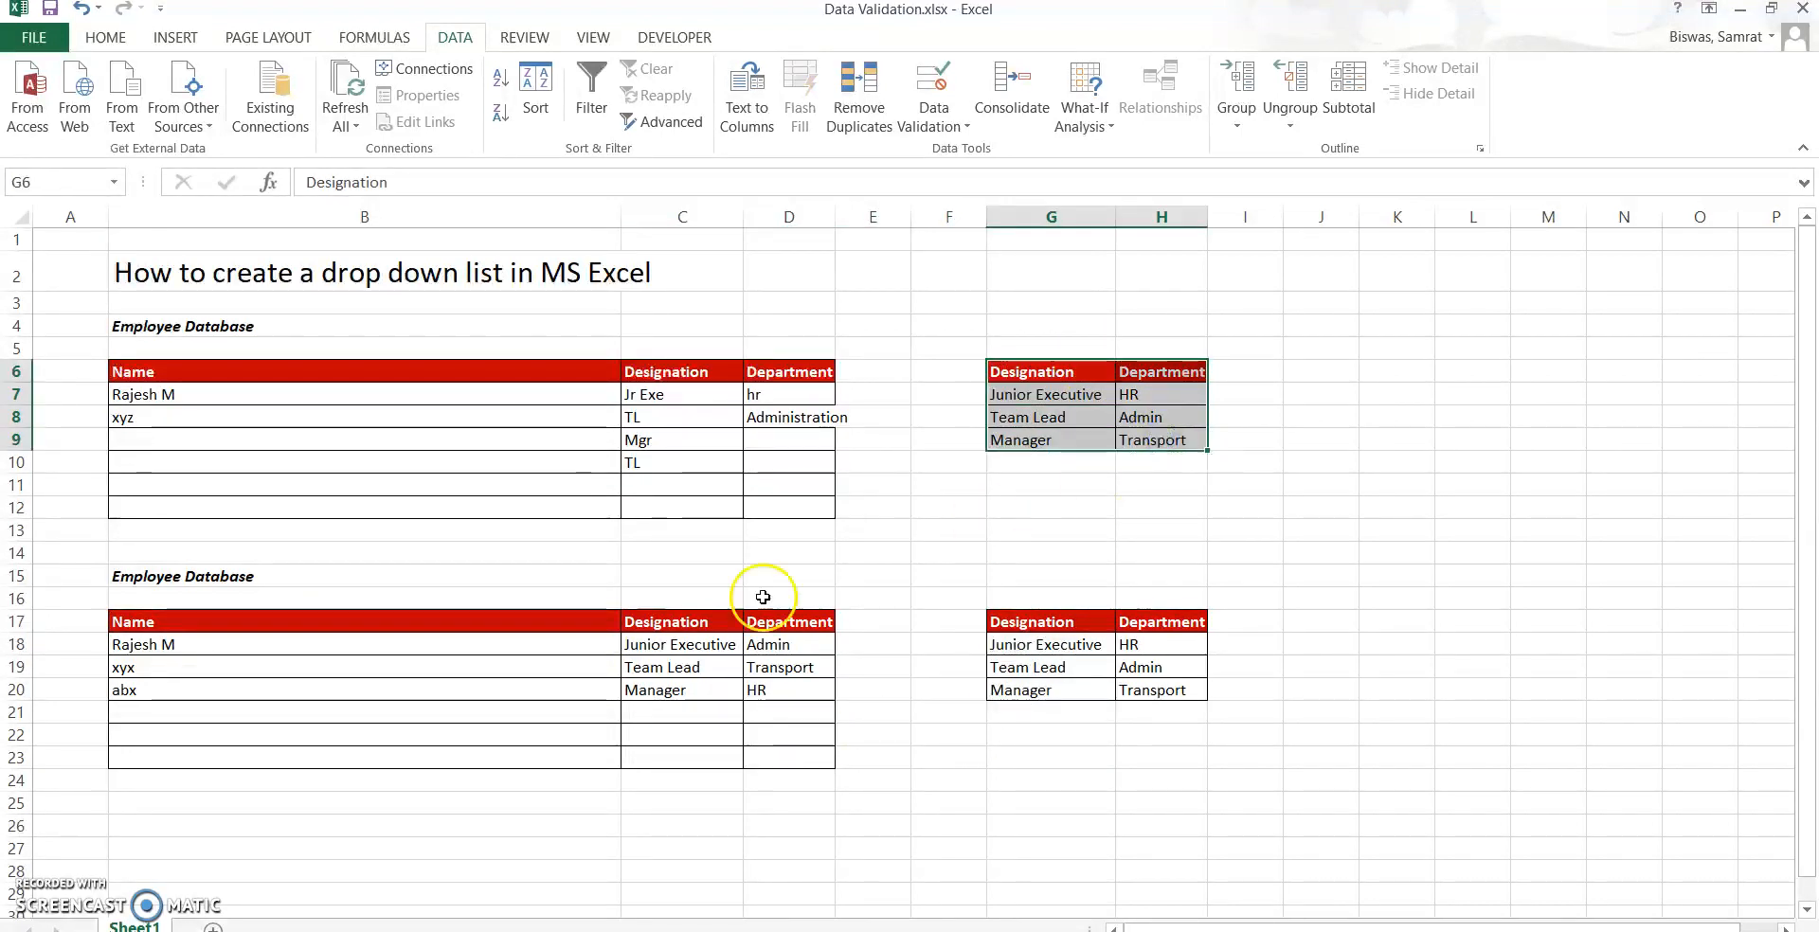
{"action": "left_click", "coordinate": [213, 925]}
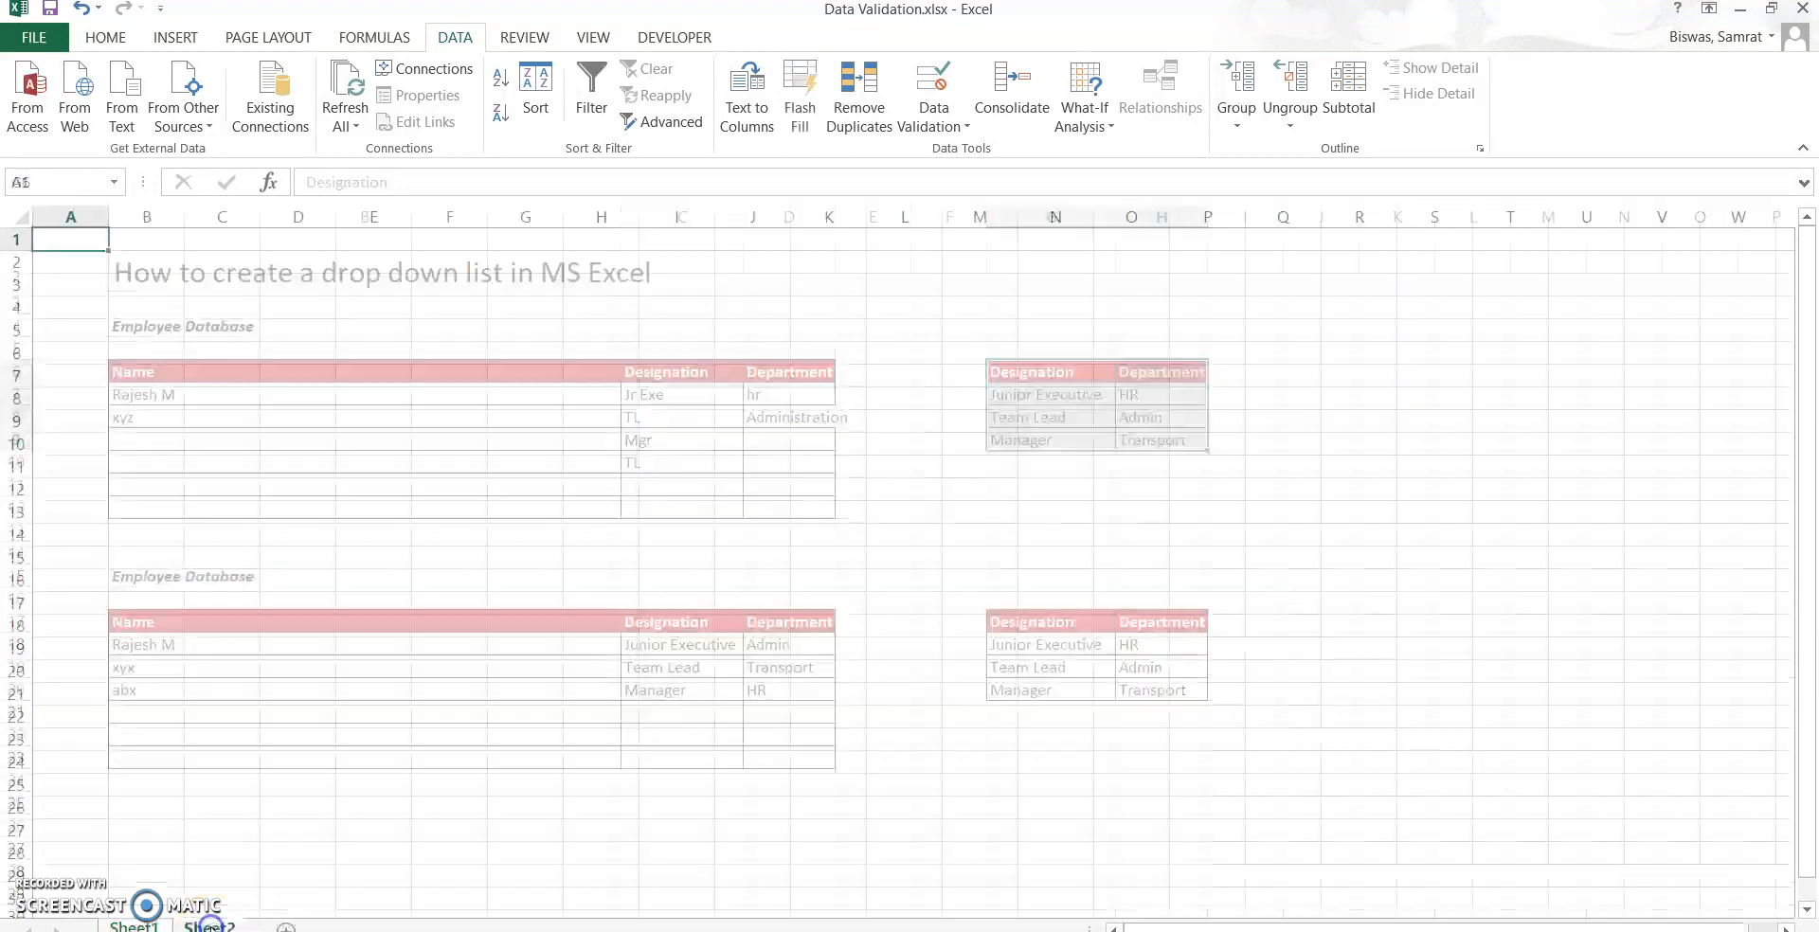
{"action": "left_click", "coordinate": [497, 391]}
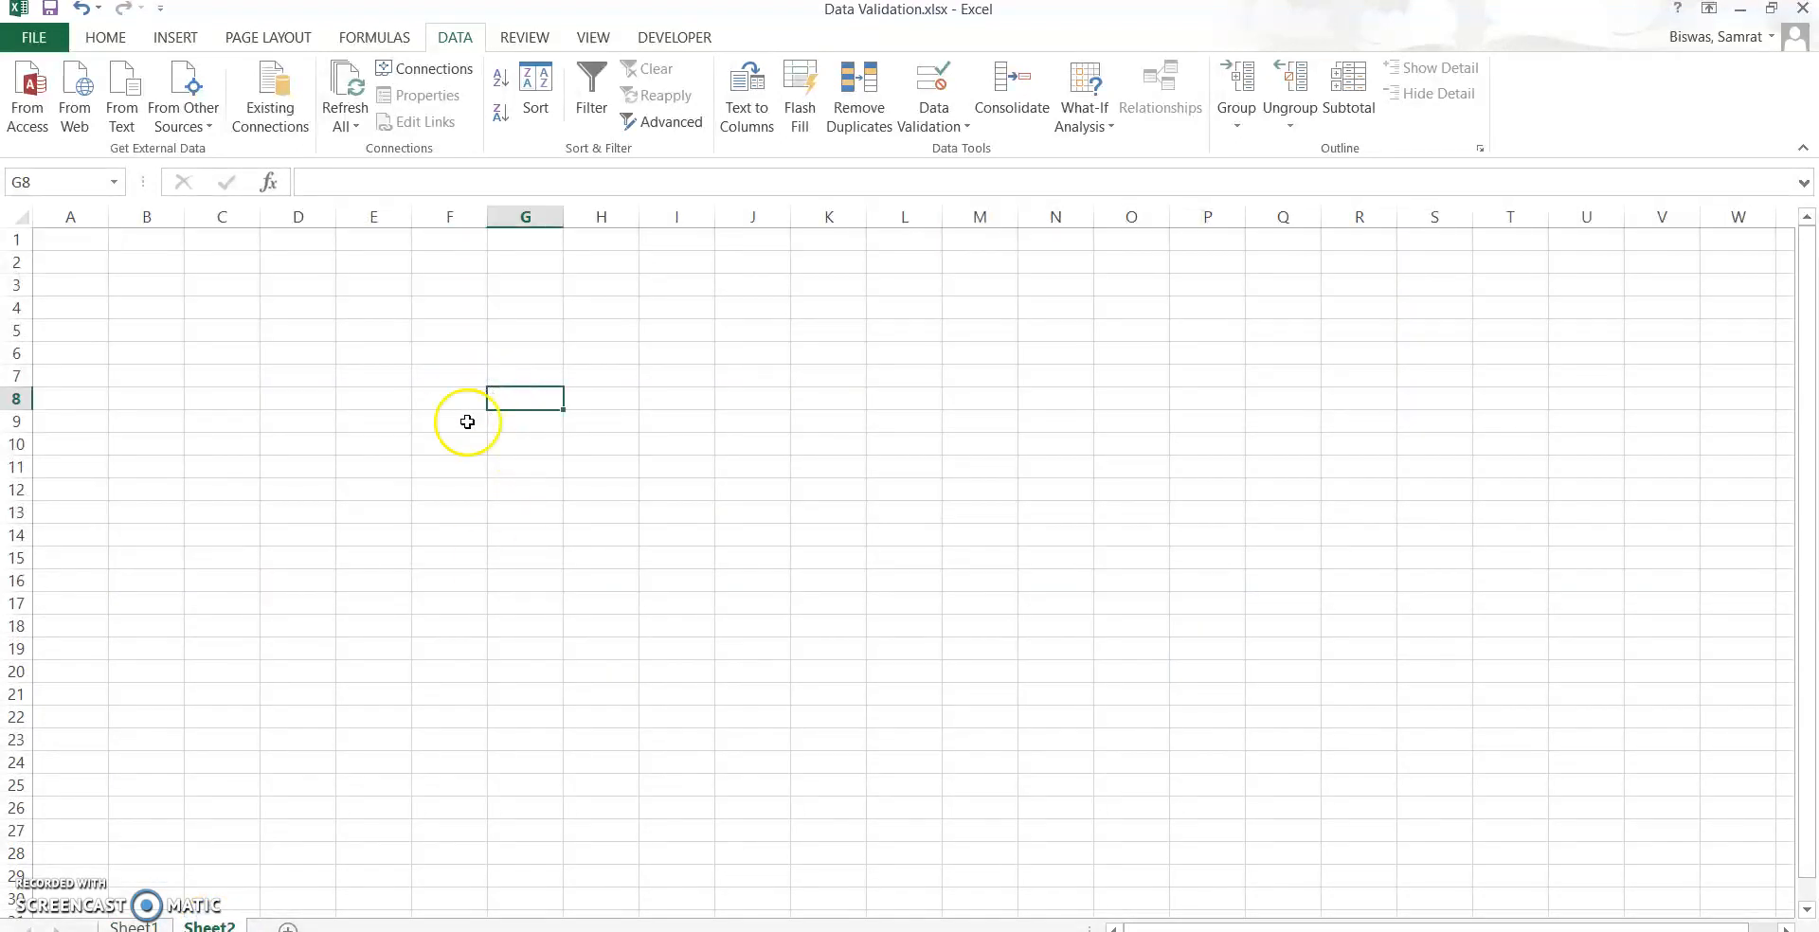
{"action": "left_click", "coordinate": [152, 924]}
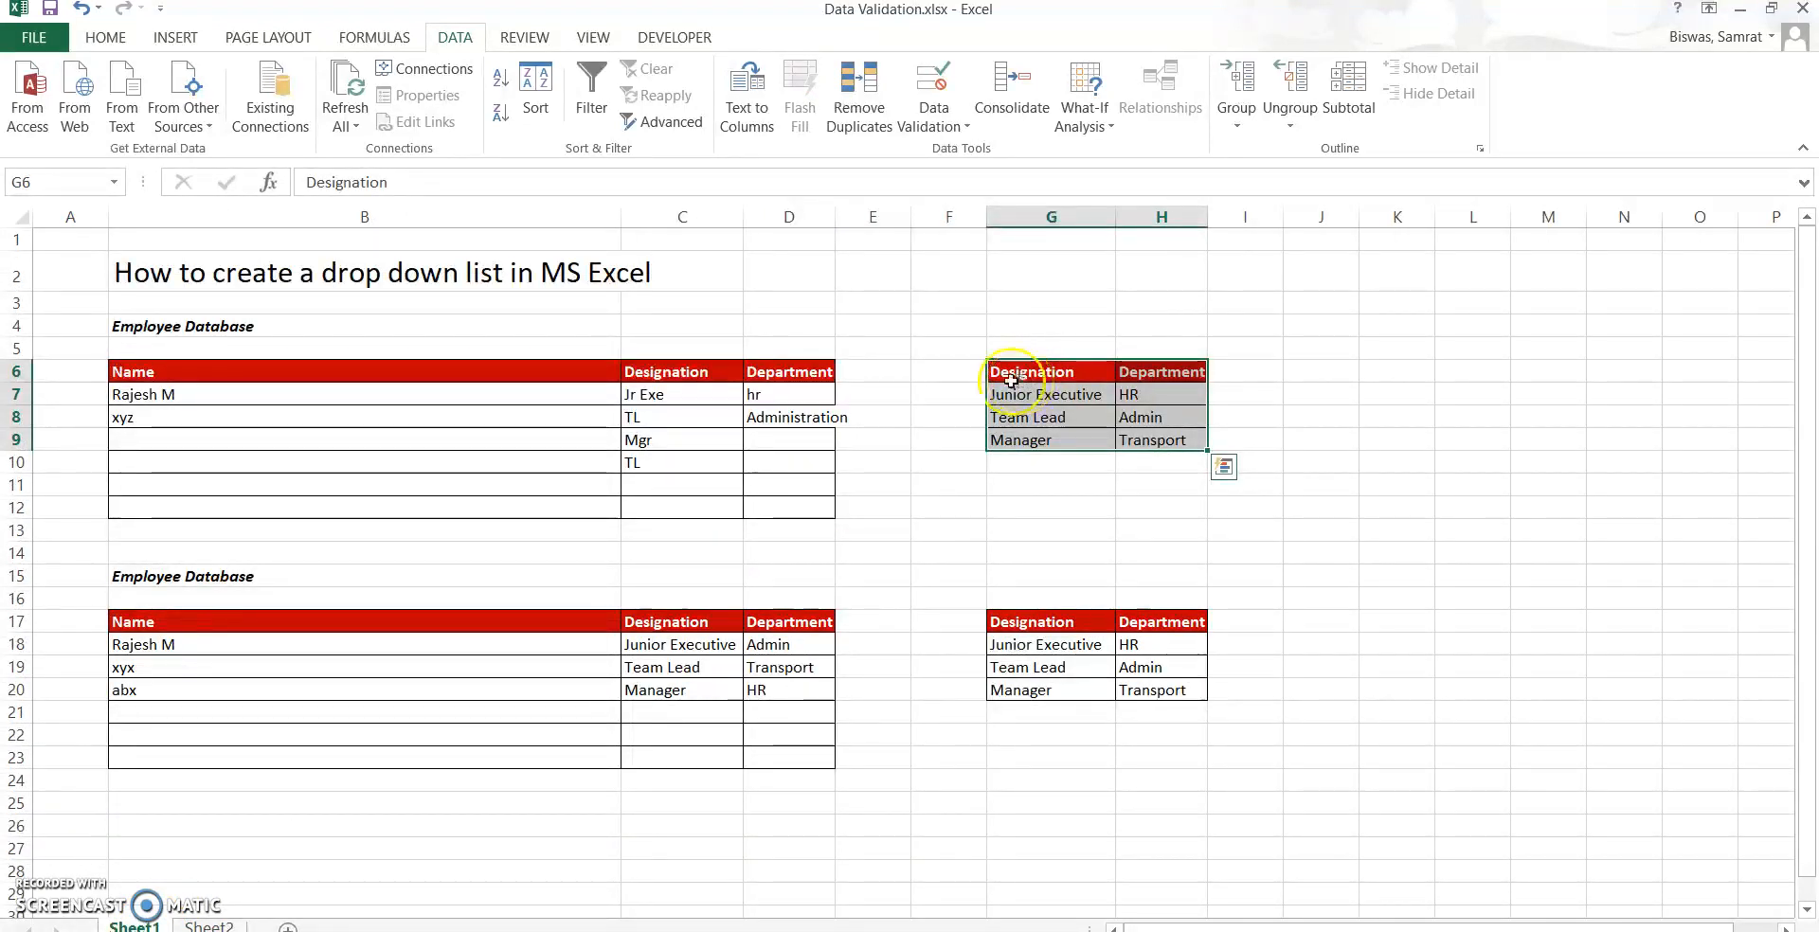
{"action": "left_click", "coordinate": [721, 646]}
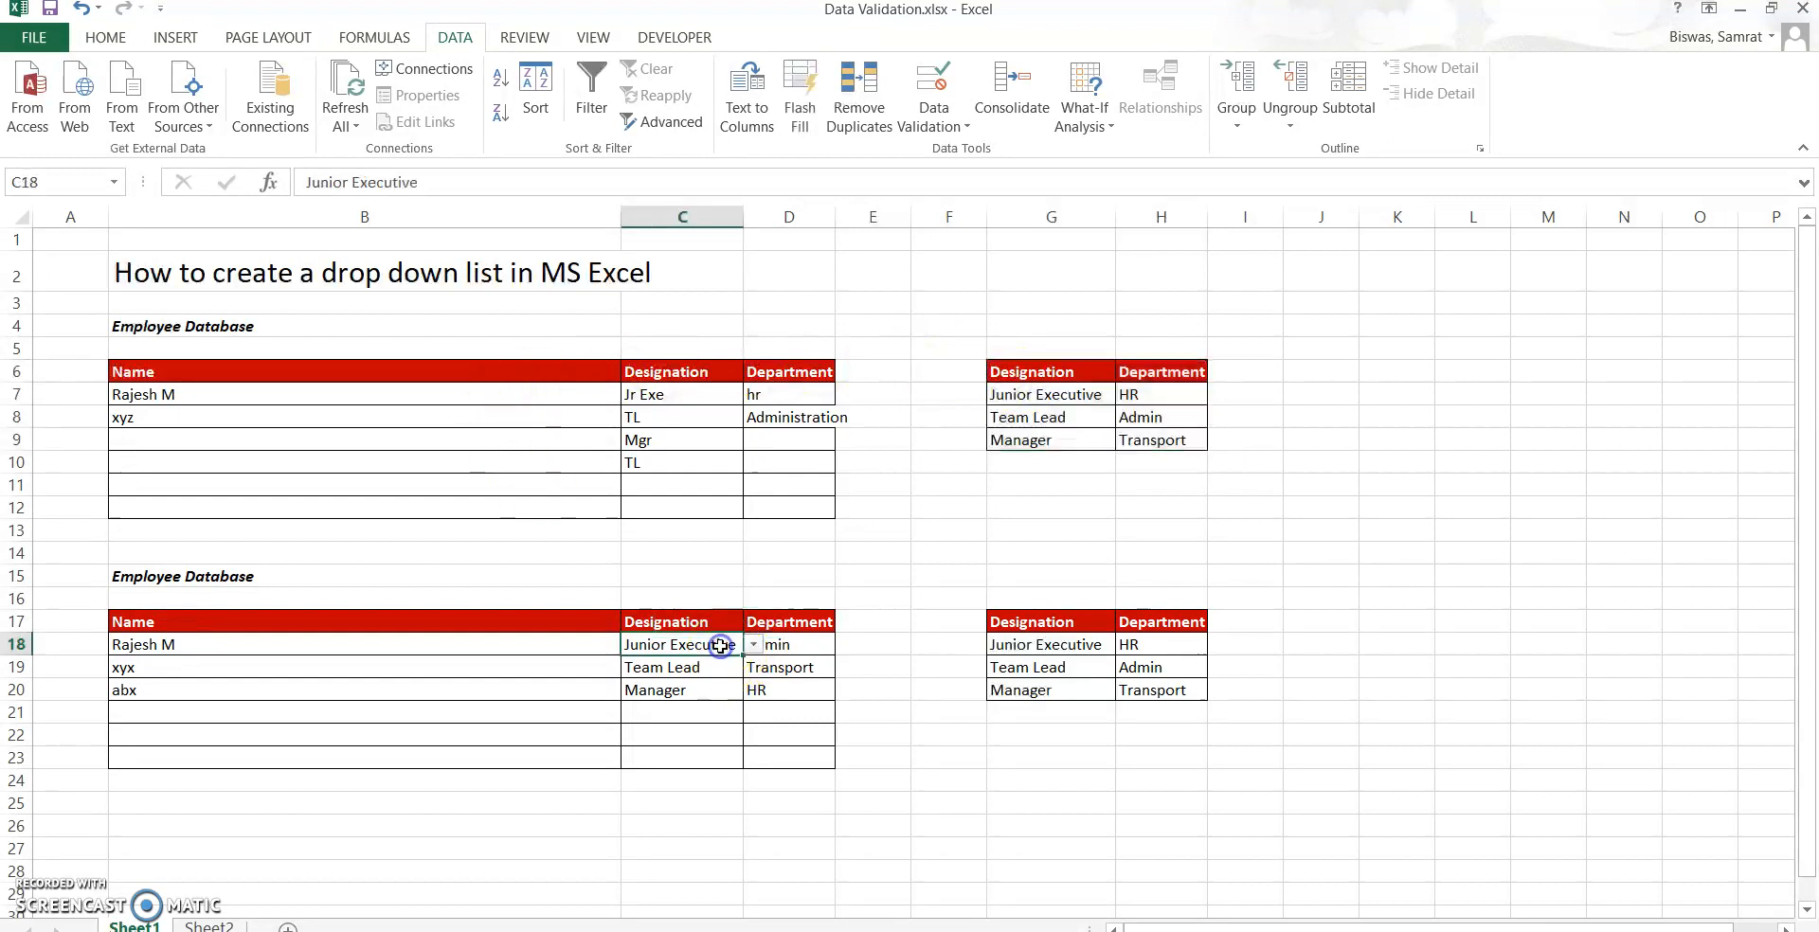